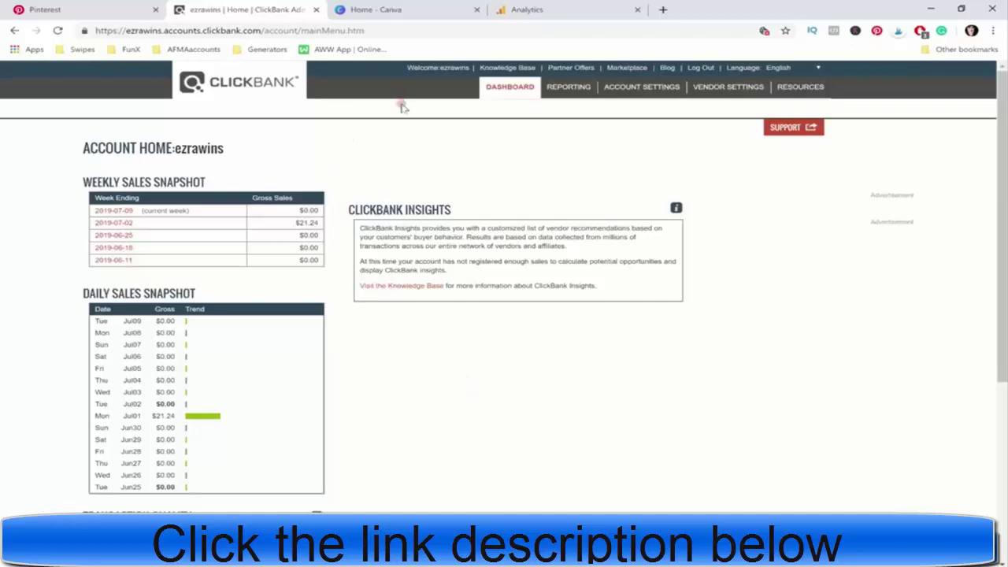
Leave the ClickBank dashboard via Canva's home page and bring up the Pinterest home feed.
{"action": "left_click", "coordinate": [376, 9]}
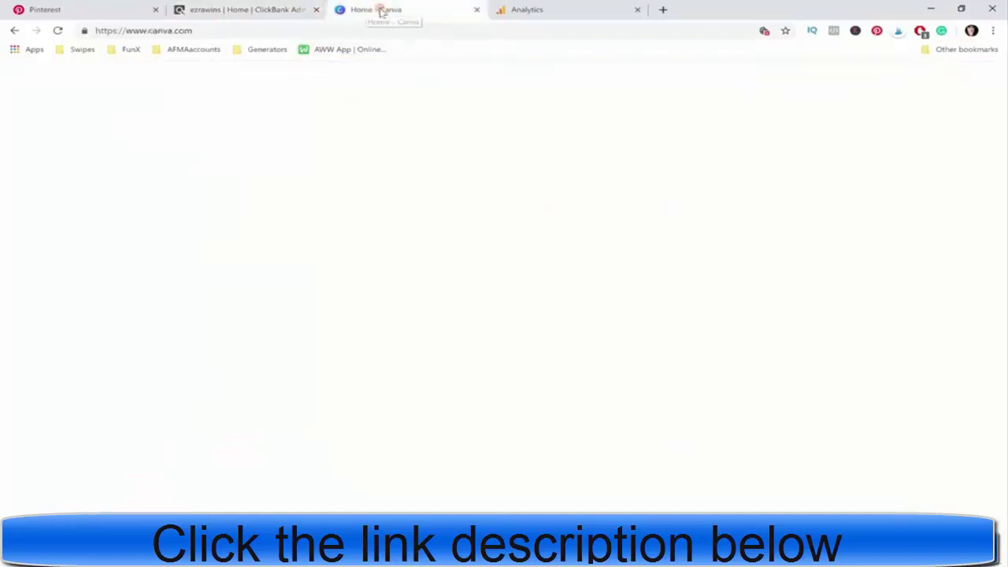
{"action": "left_click", "coordinate": [102, 9]}
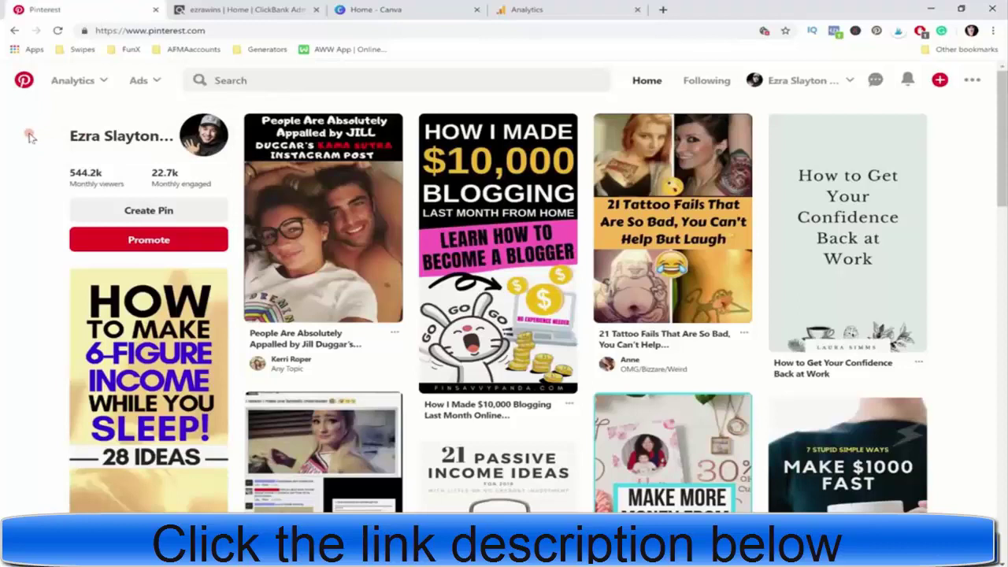
Open the Pinterest profile from the account menu and scroll through its featured boards.
{"action": "left_click", "coordinate": [800, 80]}
{"action": "left_click", "coordinate": [847, 150]}
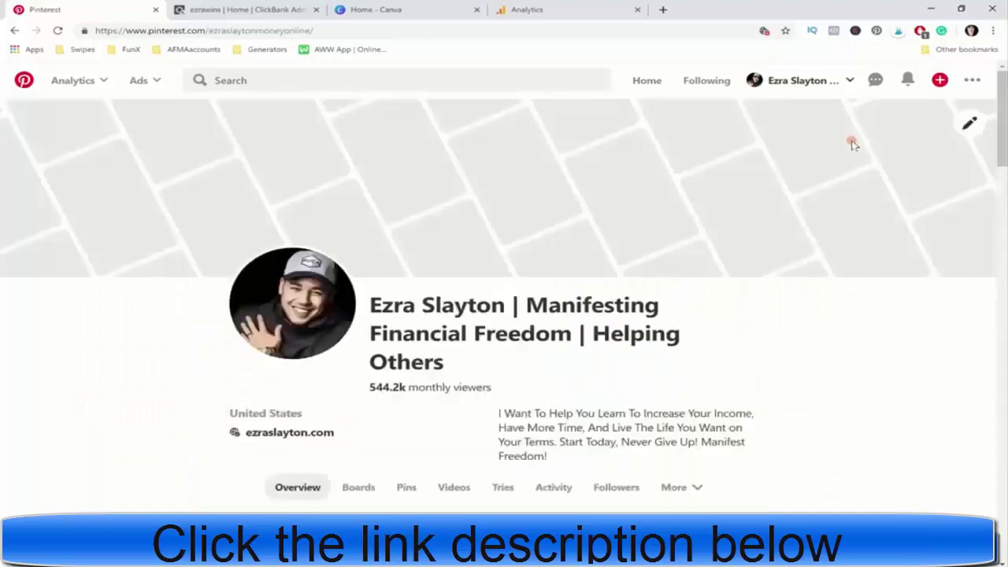
{"action": "scroll", "coordinate": [381, 391], "scroll_direction": "down", "scroll_amount": 2}
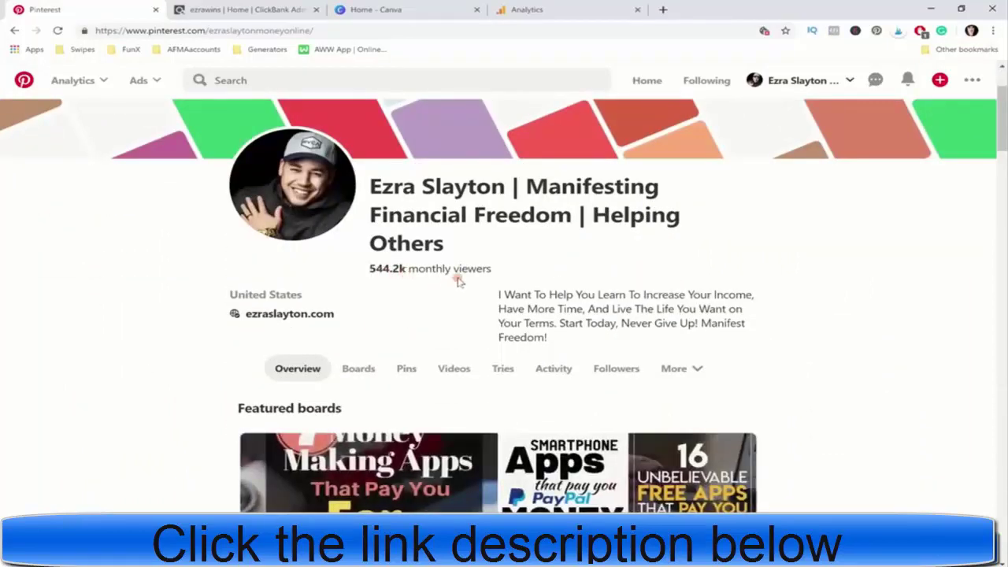
{"action": "scroll", "coordinate": [473, 267], "scroll_direction": "down", "scroll_amount": 2}
{"action": "scroll", "coordinate": [349, 213], "scroll_direction": "up", "scroll_amount": 3}
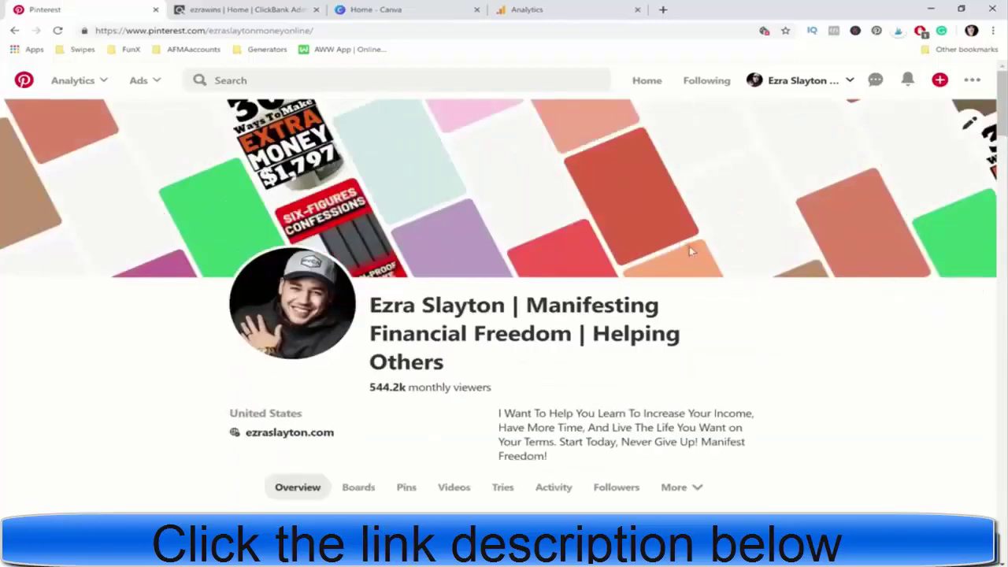
{"action": "scroll", "coordinate": [551, 256], "scroll_direction": "down", "scroll_amount": 3}
{"action": "scroll", "coordinate": [556, 252], "scroll_direction": "down", "scroll_amount": 3}
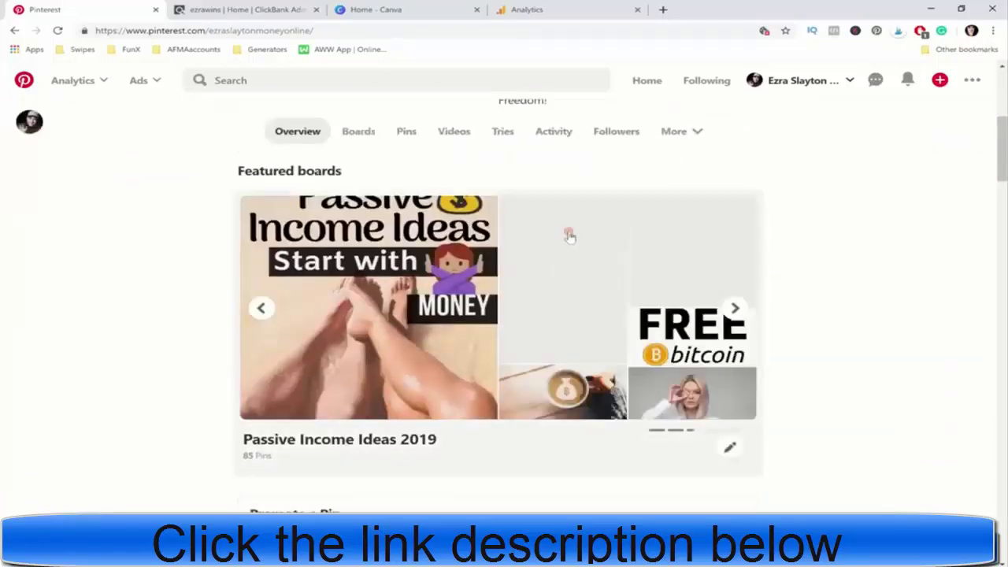
{"action": "scroll", "coordinate": [569, 232], "scroll_direction": "up", "scroll_amount": 2}
{"action": "left_click", "coordinate": [526, 8]}
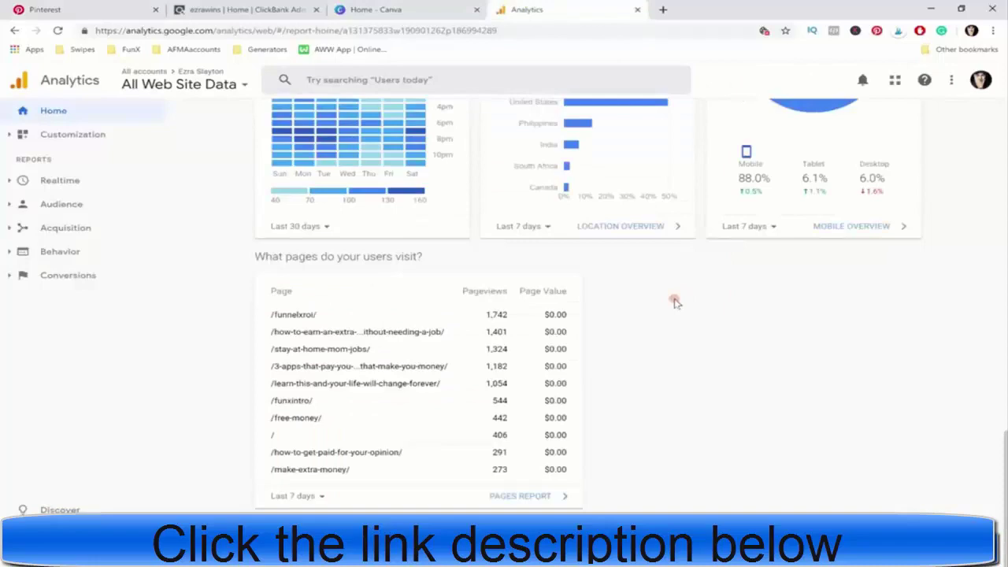
{"action": "scroll", "coordinate": [709, 331], "scroll_direction": "up", "scroll_amount": 6}
{"action": "scroll", "coordinate": [731, 311], "scroll_direction": "up", "scroll_amount": 4}
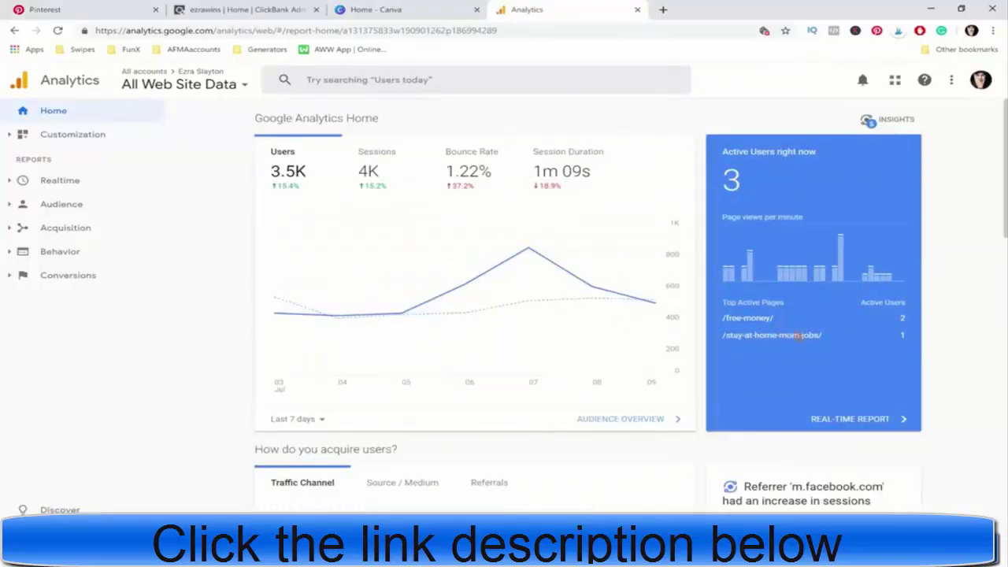
{"action": "scroll", "coordinate": [797, 335], "scroll_direction": "down", "scroll_amount": 10}
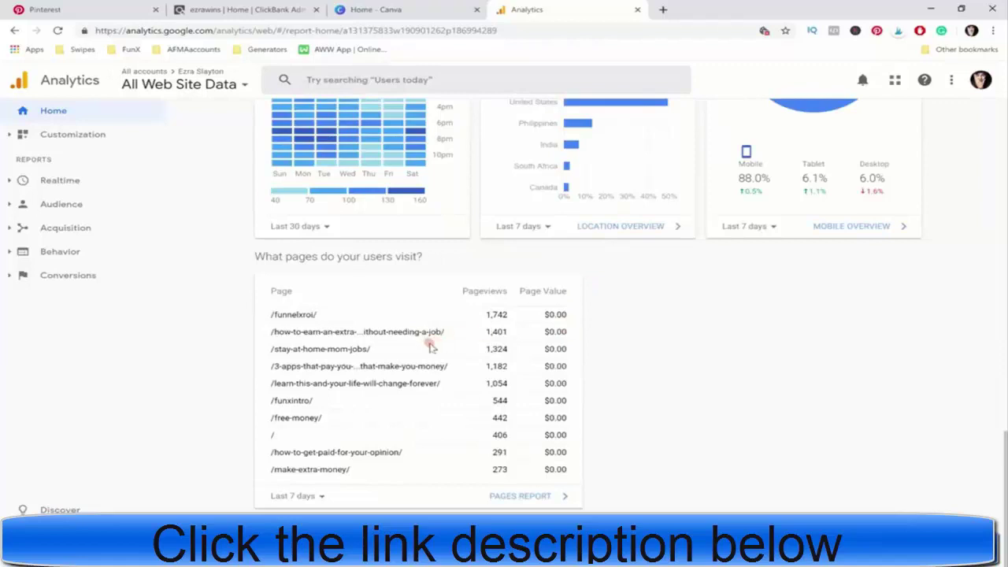
{"action": "left_click", "coordinate": [410, 315]}
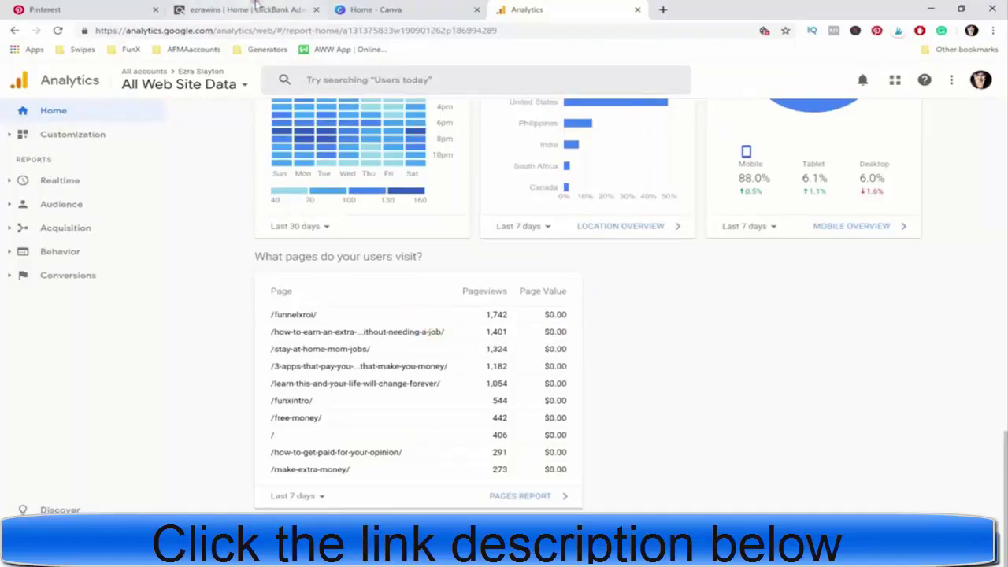
Show ClickBank's affiliate Transaction Quality figures ($47.00 current sales), then return to the dashboard top.
{"action": "key", "text": "ctrl+2"}
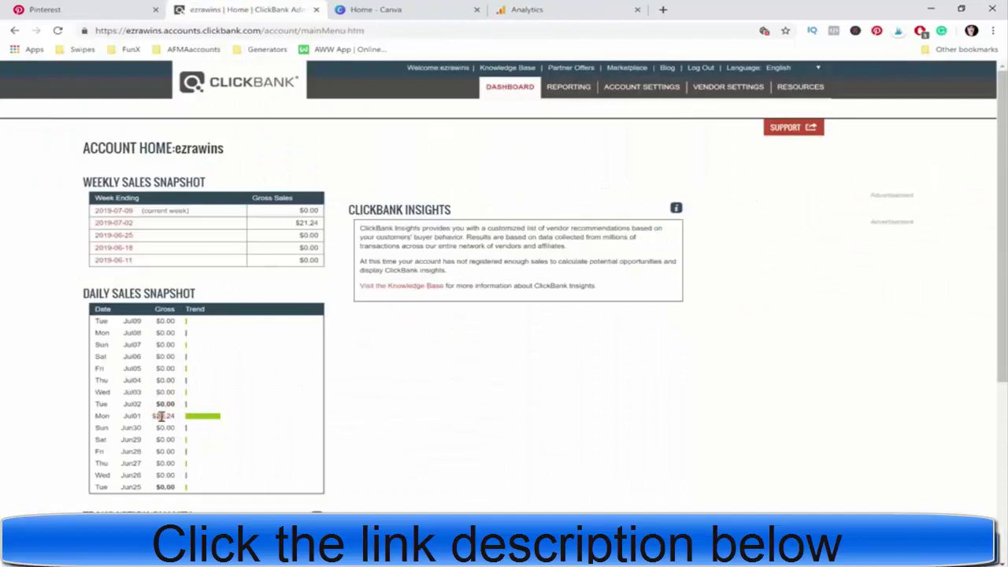
{"action": "scroll", "coordinate": [349, 378], "scroll_direction": "down", "scroll_amount": 3}
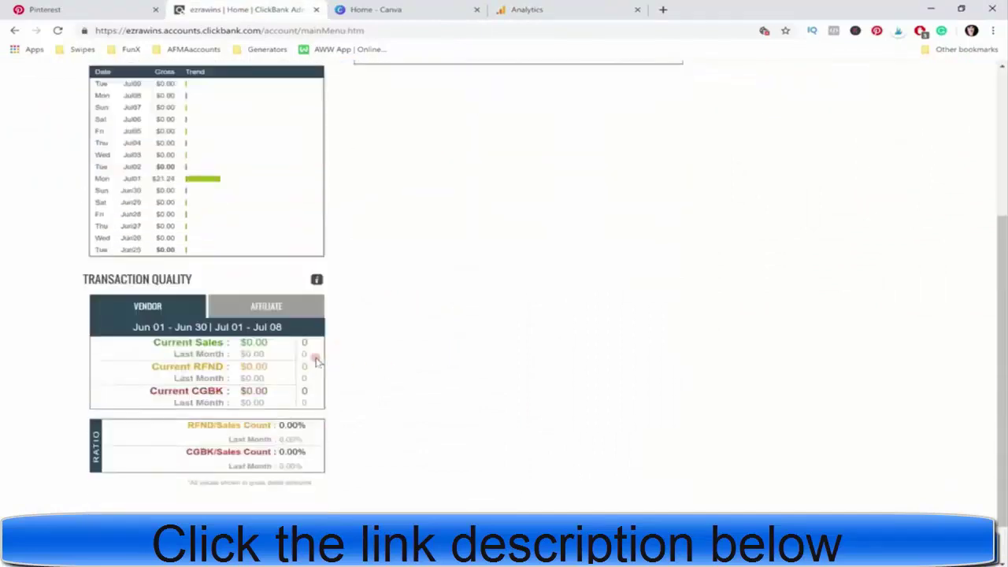
{"action": "left_click", "coordinate": [266, 314]}
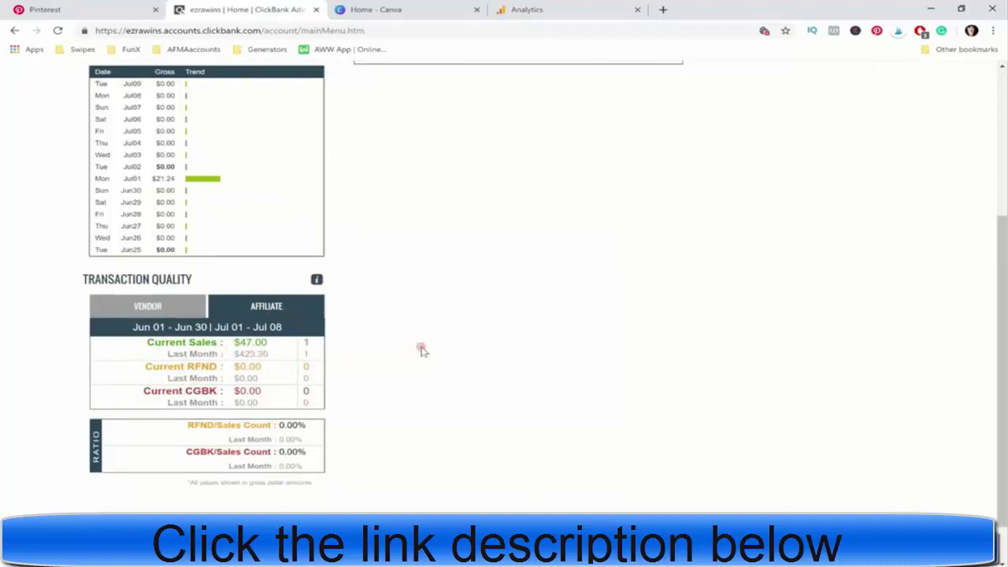
{"action": "scroll", "coordinate": [417, 363], "scroll_direction": "up", "scroll_amount": 3}
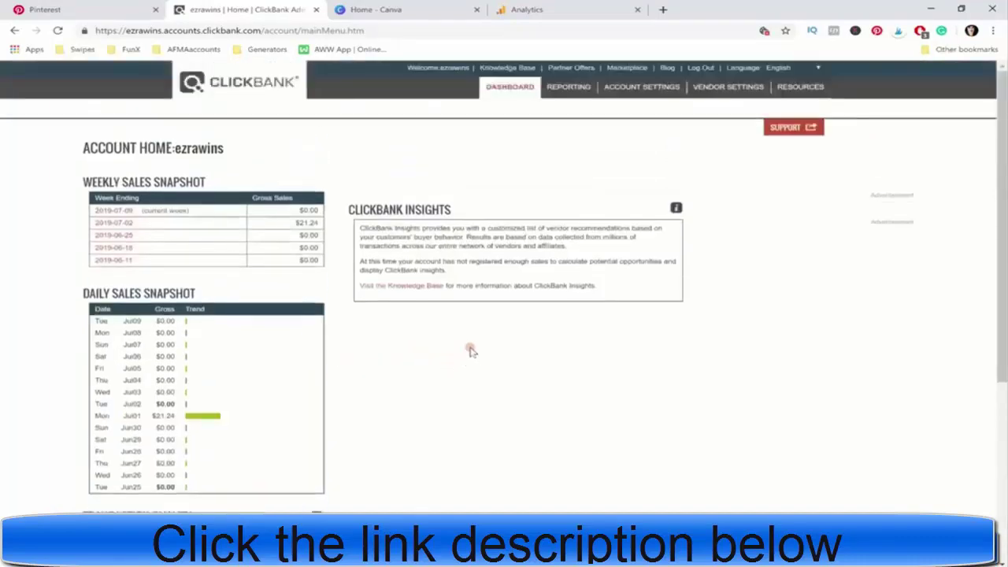
Review the Pinterest profile's latest pins (117, 1.5k, 1.3k views) and return to the top.
{"action": "left_click", "coordinate": [95, 7]}
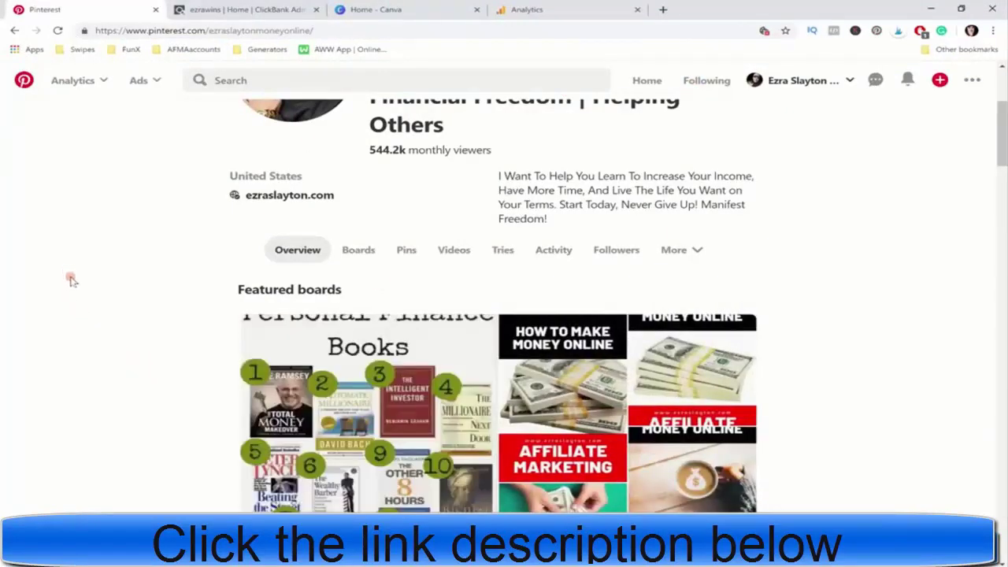
{"action": "scroll", "coordinate": [177, 180], "scroll_direction": "down", "scroll_amount": 7}
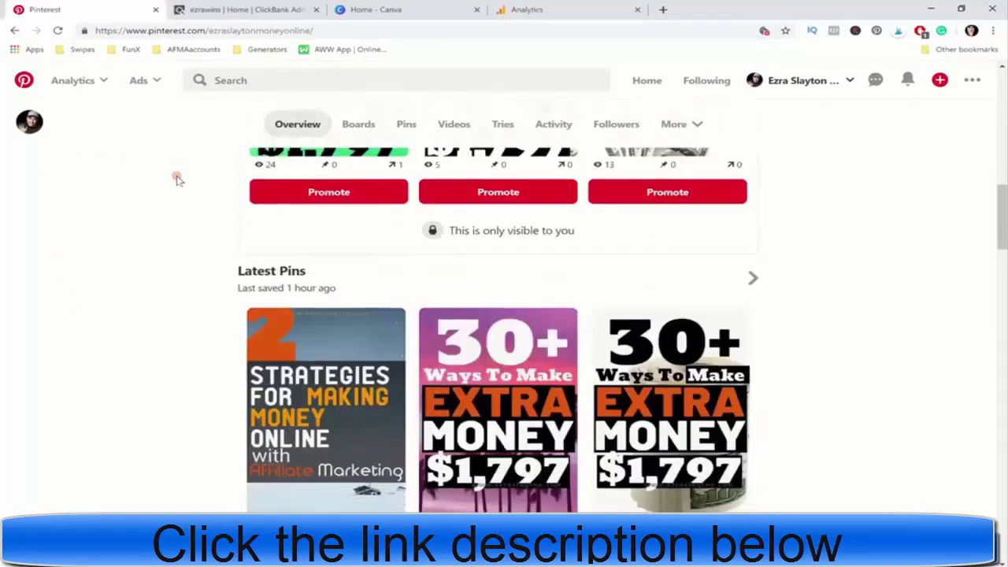
{"action": "scroll", "coordinate": [177, 179], "scroll_direction": "up", "scroll_amount": 3}
{"action": "scroll", "coordinate": [177, 180], "scroll_direction": "down", "scroll_amount": 5}
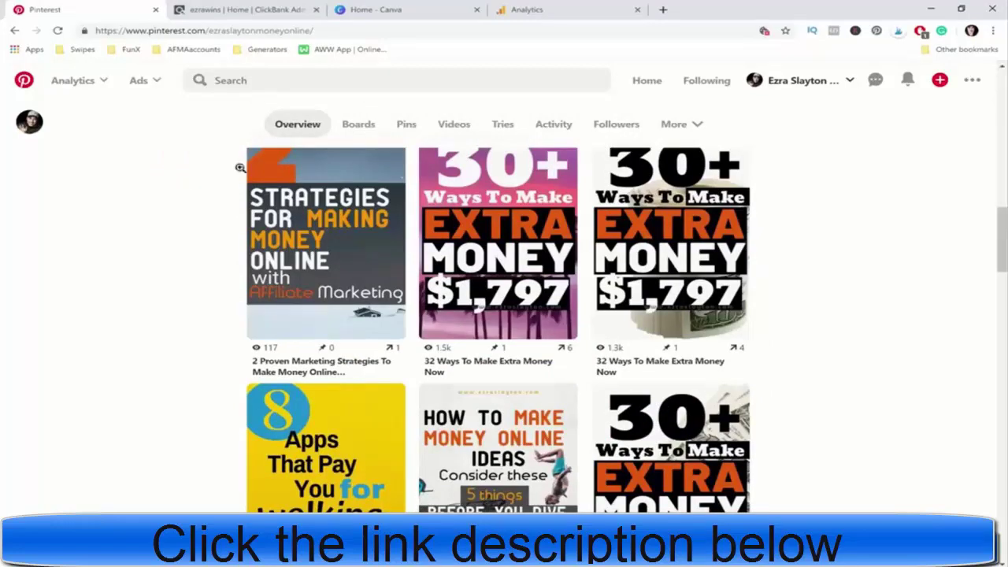
{"action": "scroll", "coordinate": [221, 195], "scroll_direction": "up", "scroll_amount": 4}
{"action": "scroll", "coordinate": [211, 203], "scroll_direction": "up", "scroll_amount": 10}
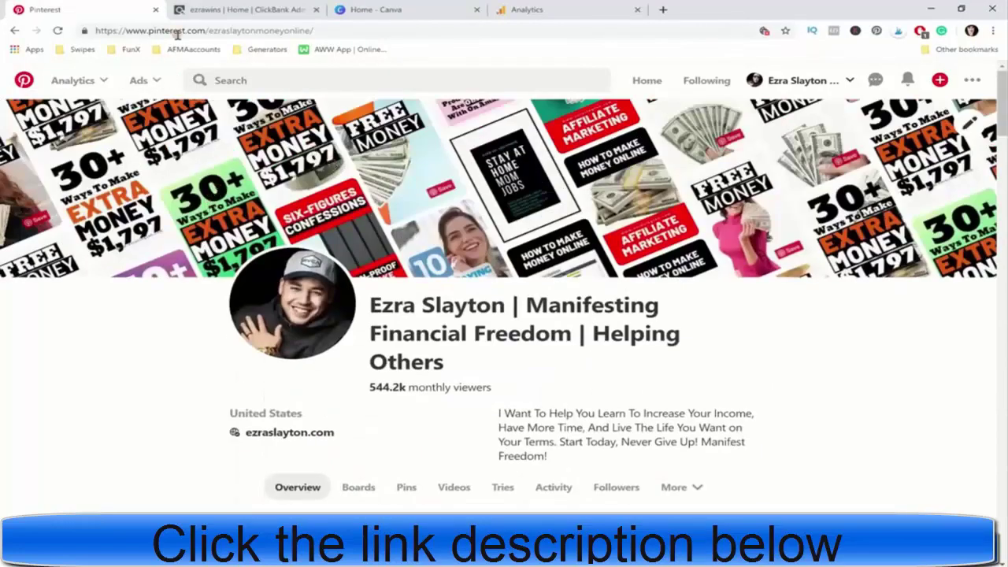
List the ClickBank Marketplace products in the E-business & E-marketing category.
{"action": "left_click", "coordinate": [237, 9]}
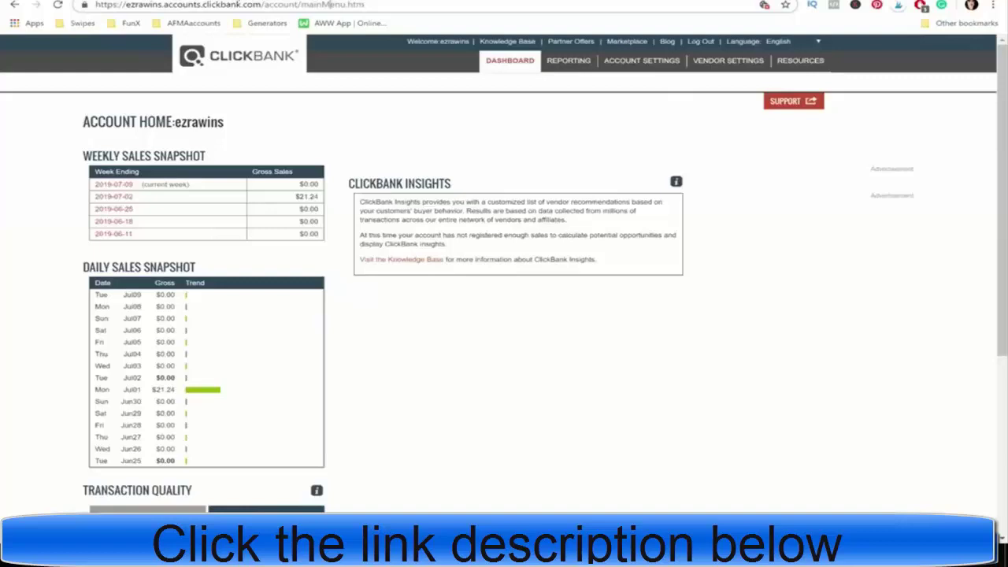
{"action": "left_click", "coordinate": [634, 45]}
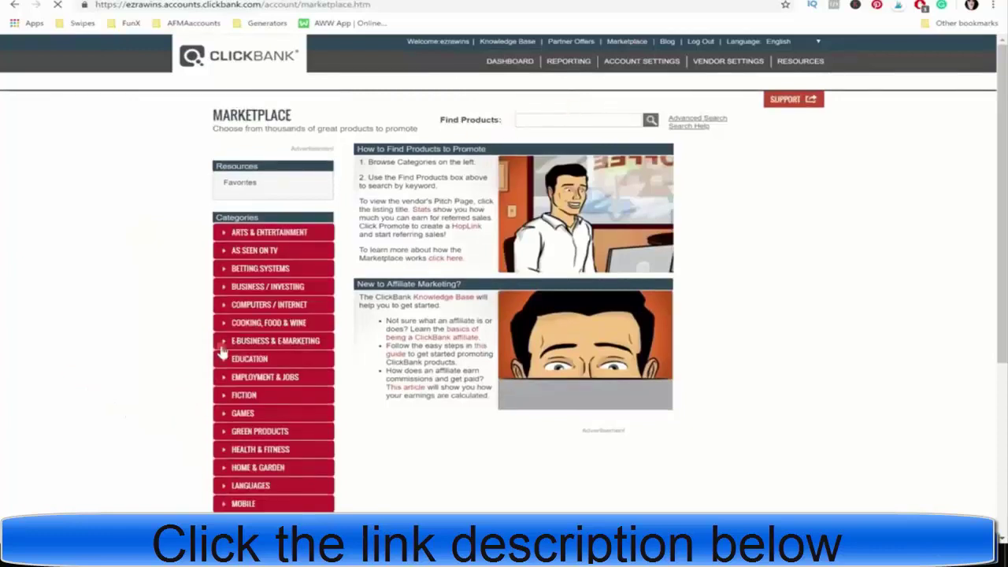
{"action": "left_click", "coordinate": [249, 345]}
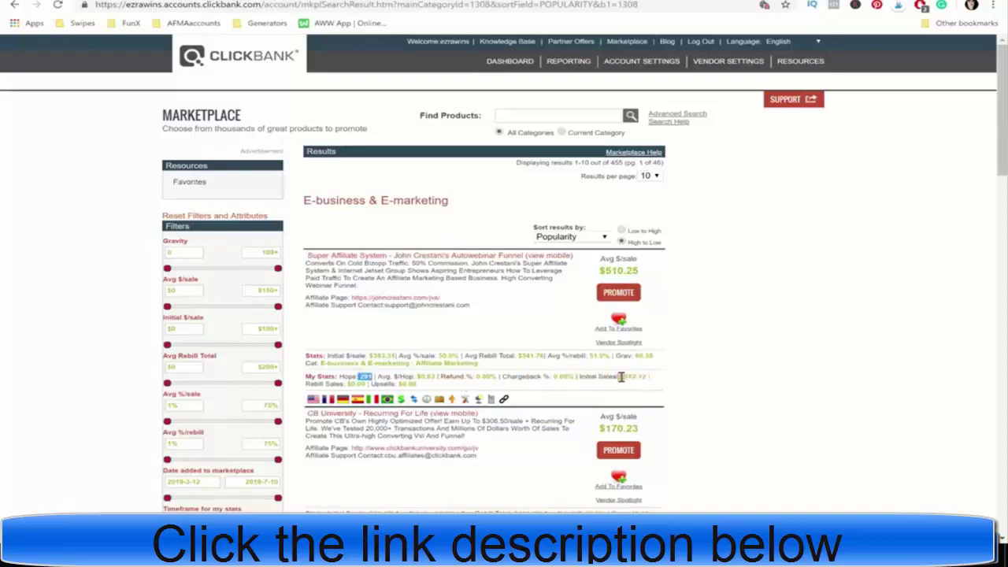
Highlight Super Affiliate System's Initial Sales figure and browse the other listings.
{"action": "left_click_drag", "start_coordinate": [621, 377], "coordinate": [633, 379]}
{"action": "scroll", "coordinate": [449, 311], "scroll_direction": "down", "scroll_amount": 3}
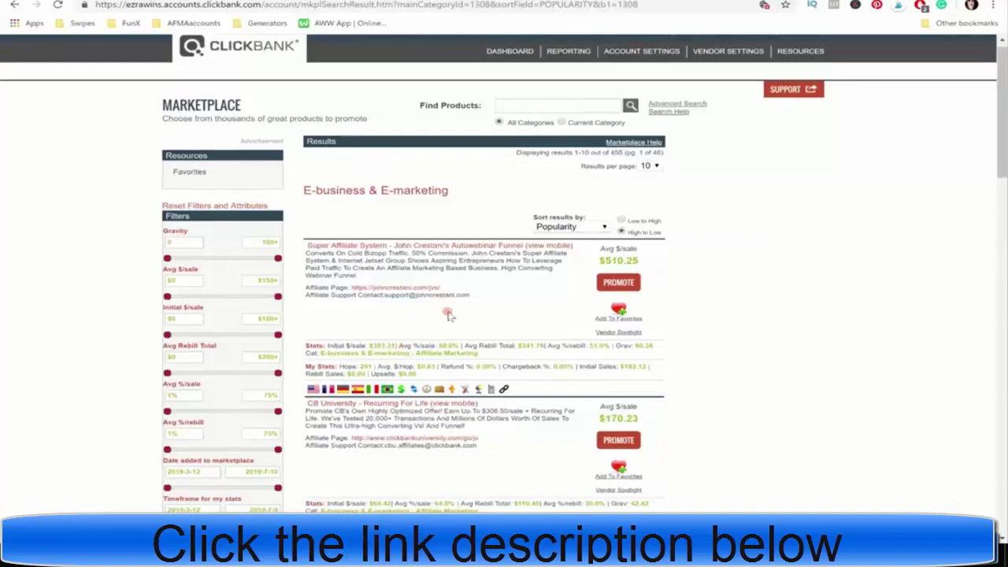
{"action": "scroll", "coordinate": [364, 347], "scroll_direction": "down", "scroll_amount": 6}
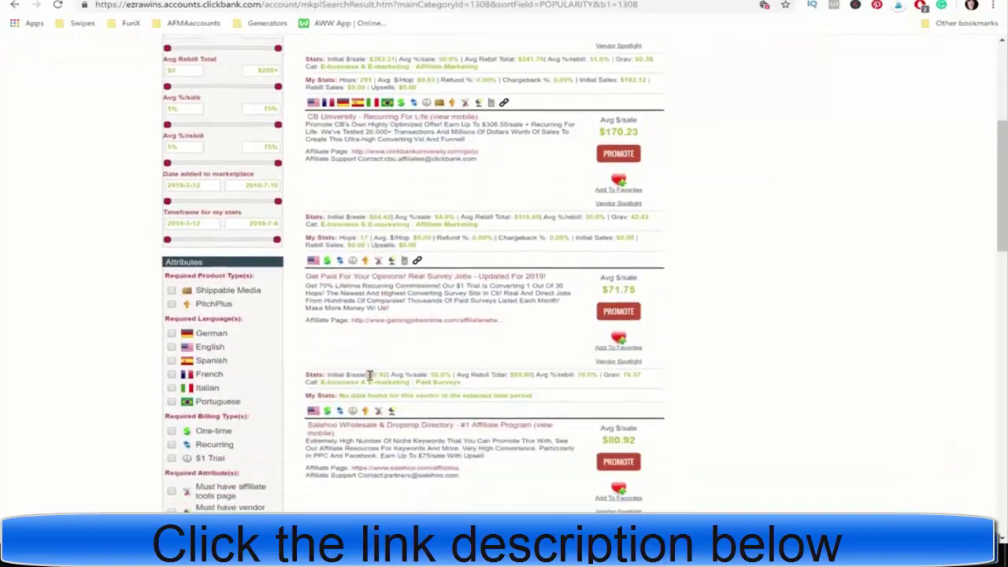
{"action": "scroll", "coordinate": [405, 370], "scroll_direction": "down", "scroll_amount": 6}
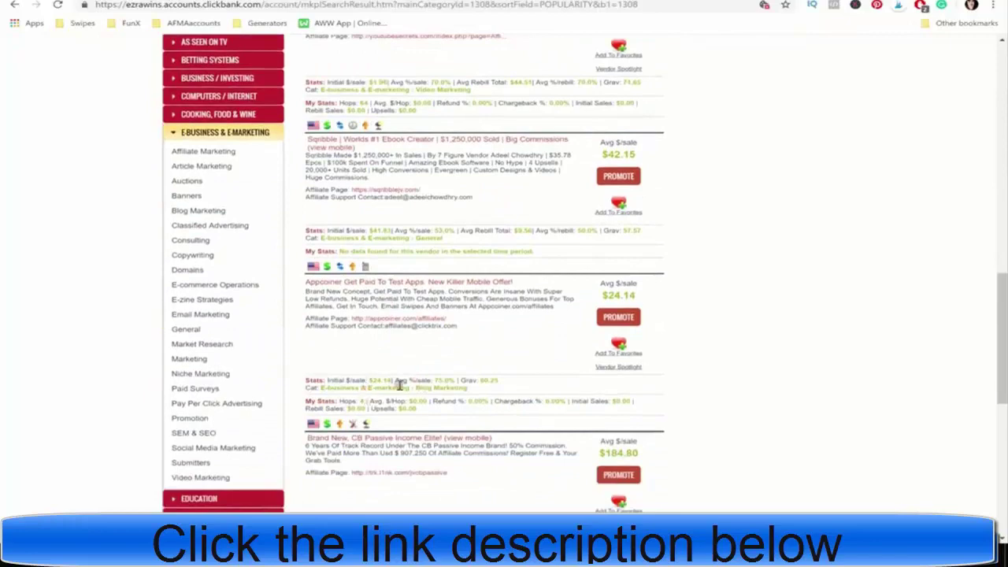
{"action": "scroll", "coordinate": [401, 382], "scroll_direction": "up", "scroll_amount": 15}
{"action": "scroll", "coordinate": [425, 373], "scroll_direction": "up", "scroll_amount": 3}
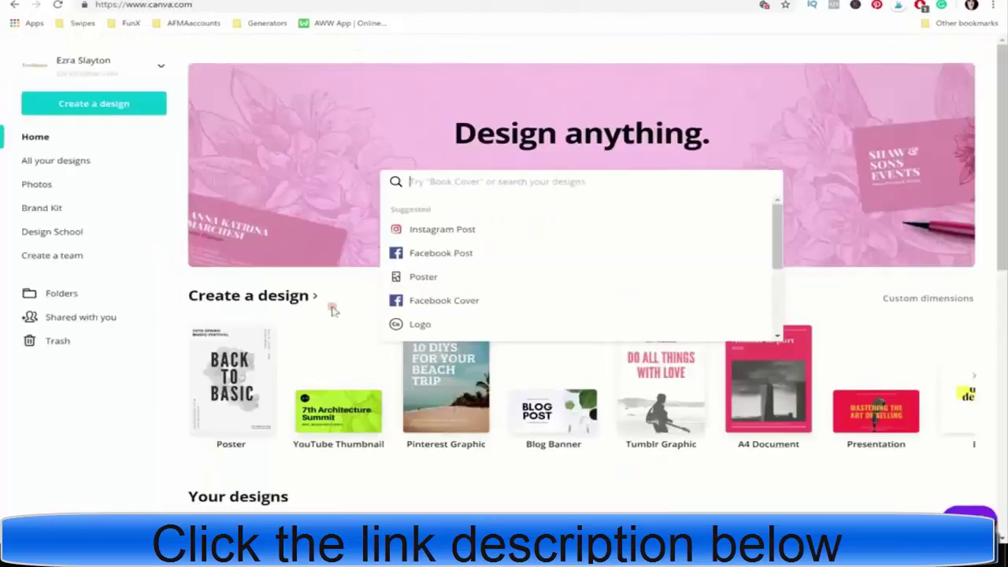
Glance over the saved designs on Canva's home page, then return to the Pinterest profile.
{"action": "scroll", "coordinate": [335, 346], "scroll_direction": "down", "scroll_amount": 1}
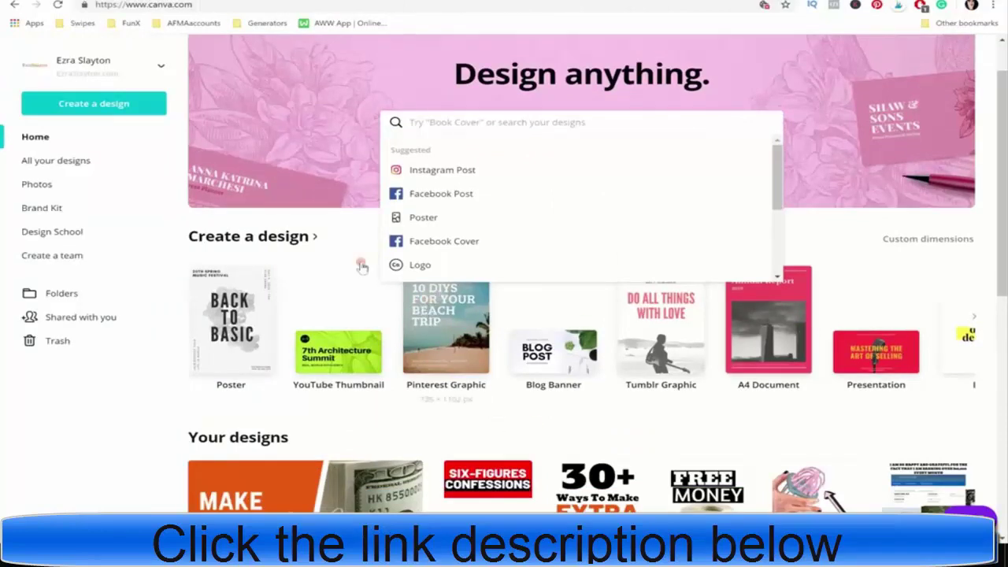
{"action": "key", "text": "ctrl+Tab"}
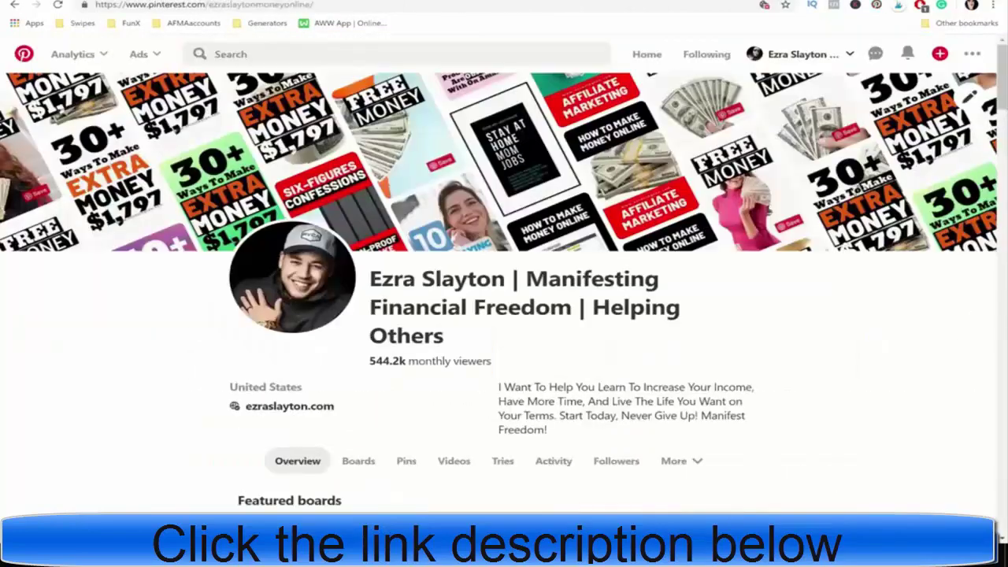
Read through the Pinterest notifications about recent video-pin saves and the profile page.
{"action": "left_click", "coordinate": [907, 55]}
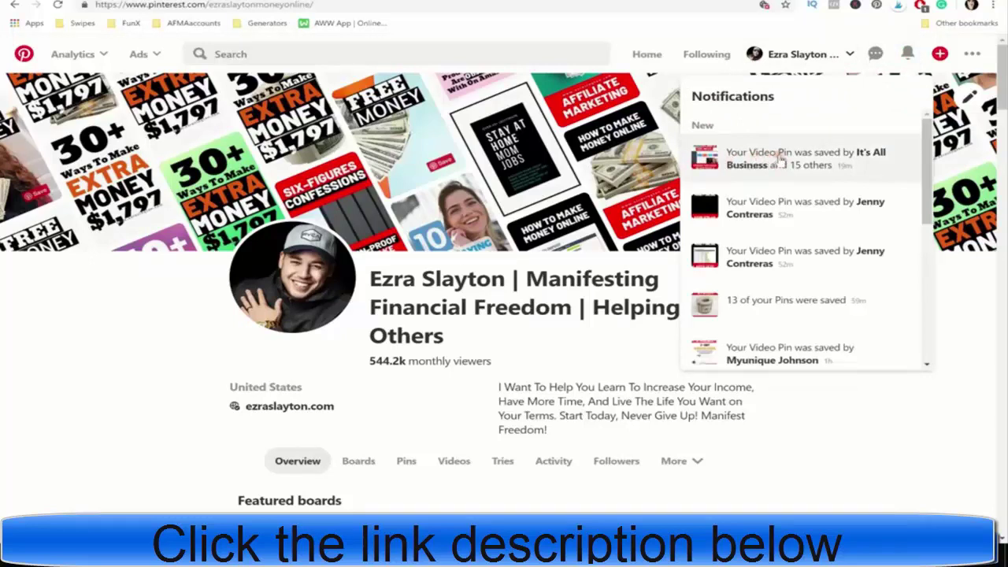
{"action": "scroll", "coordinate": [787, 220], "scroll_direction": "down", "scroll_amount": 1}
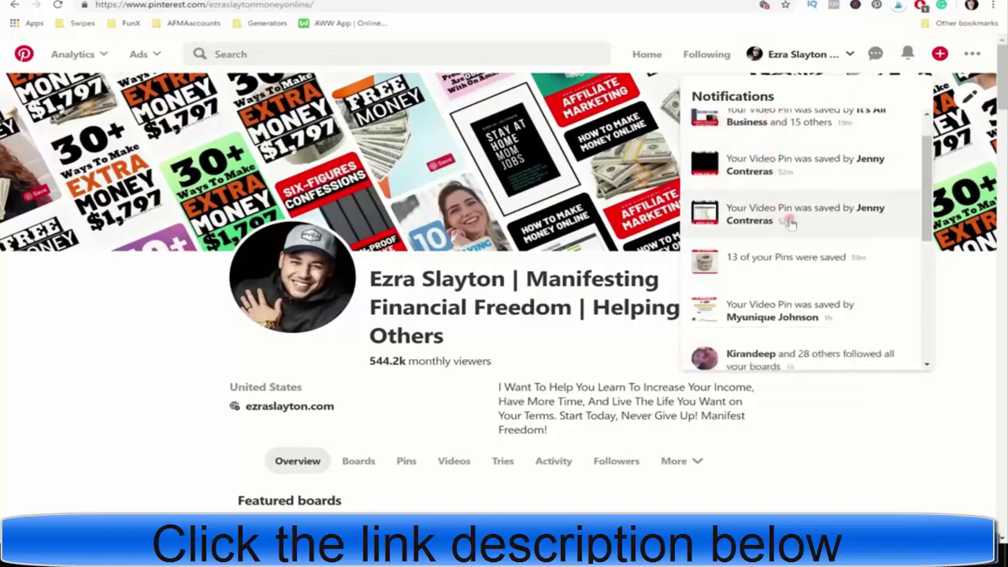
{"action": "scroll", "coordinate": [787, 221], "scroll_direction": "down", "scroll_amount": 3}
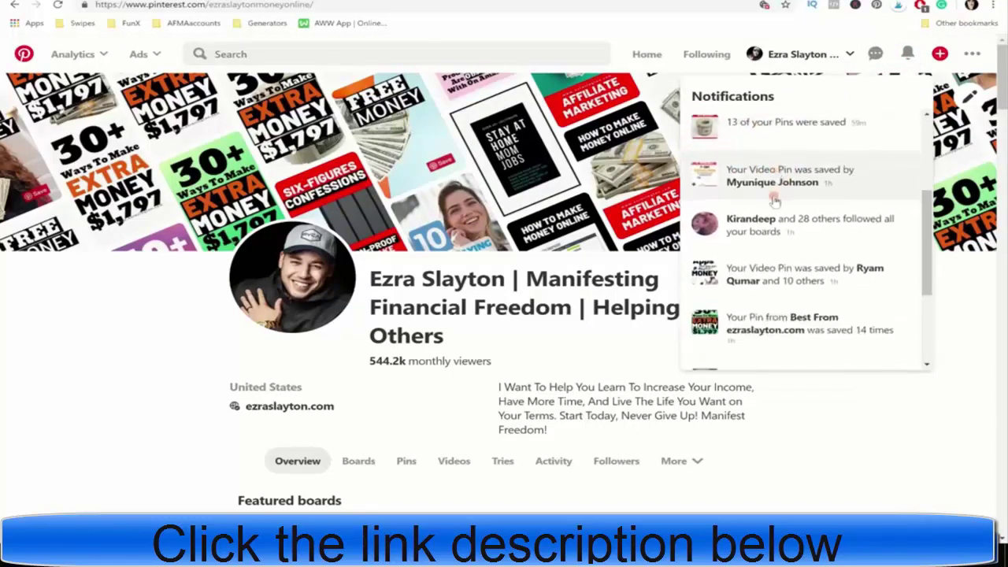
{"action": "scroll", "coordinate": [779, 189], "scroll_direction": "down", "scroll_amount": 3}
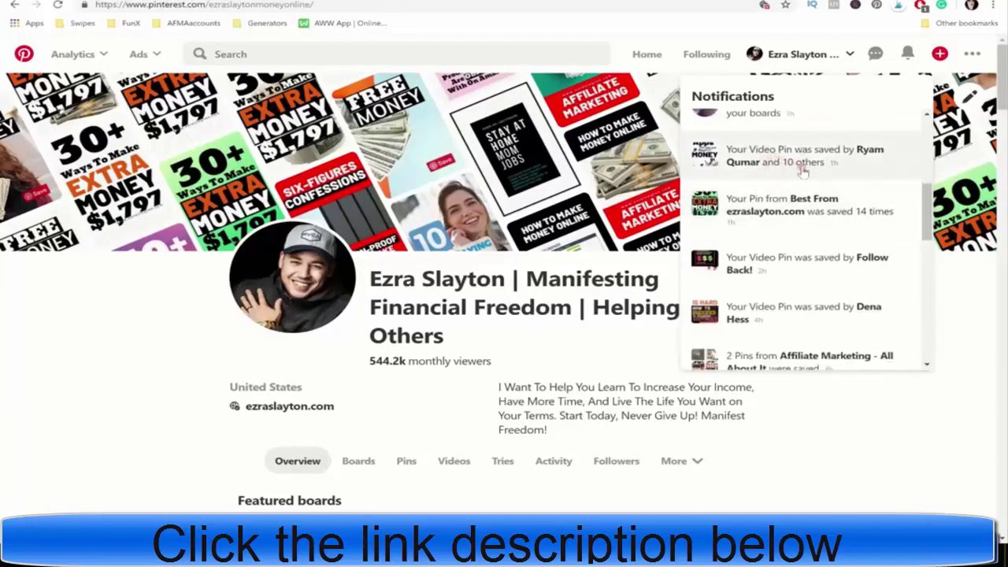
{"action": "scroll", "coordinate": [779, 206], "scroll_direction": "down", "scroll_amount": 1}
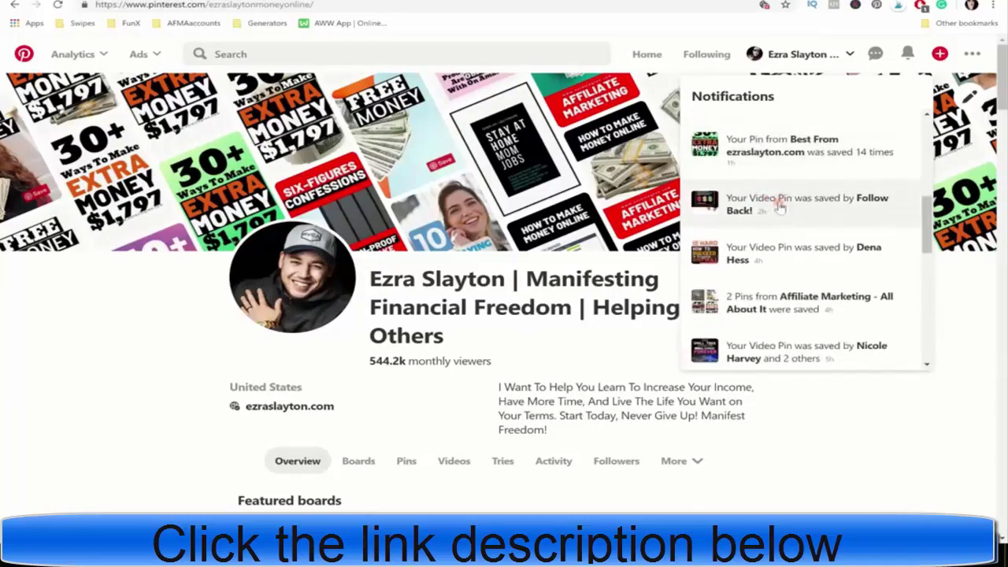
{"action": "scroll", "coordinate": [783, 225], "scroll_direction": "down", "scroll_amount": 1}
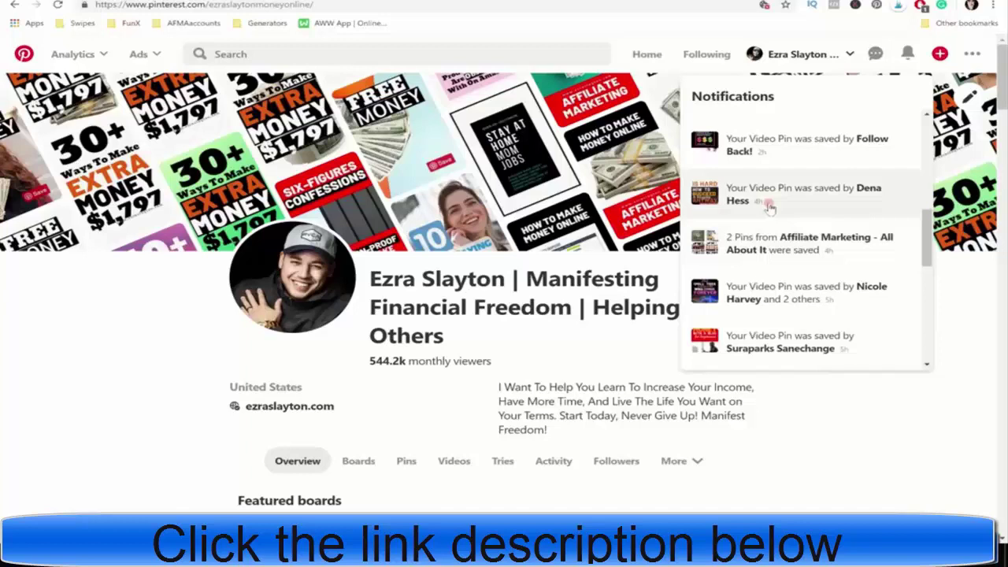
{"action": "scroll", "coordinate": [772, 205], "scroll_direction": "up", "scroll_amount": 5}
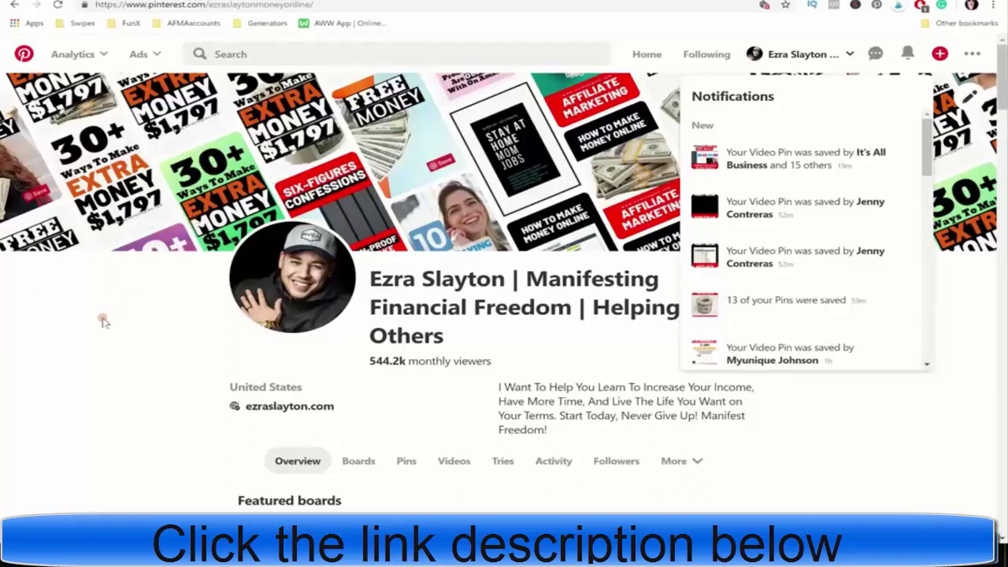
{"action": "scroll", "coordinate": [81, 335], "scroll_direction": "down", "scroll_amount": 3}
{"action": "scroll", "coordinate": [80, 337], "scroll_direction": "up", "scroll_amount": 1}
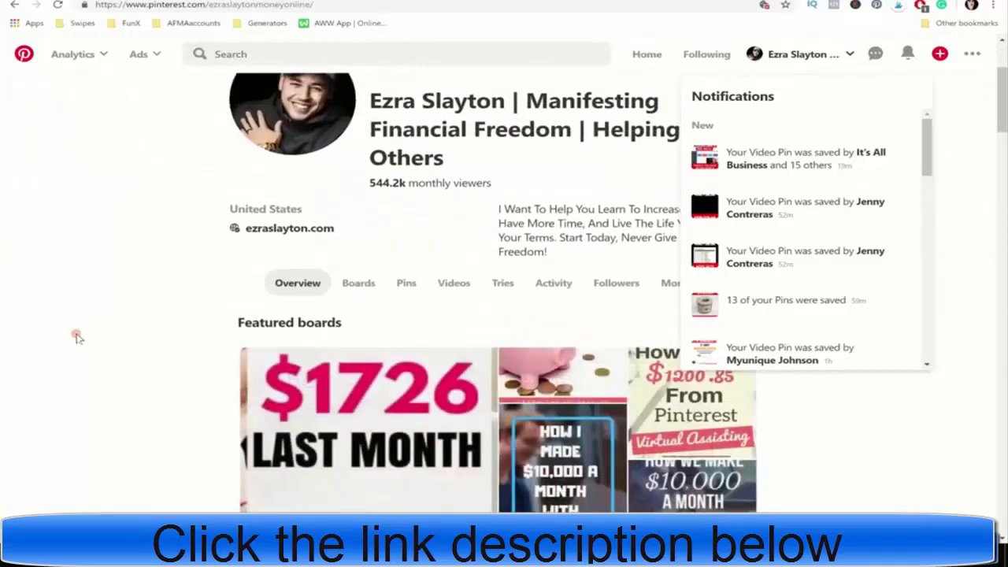
{"action": "scroll", "coordinate": [95, 327], "scroll_direction": "up", "scroll_amount": 3}
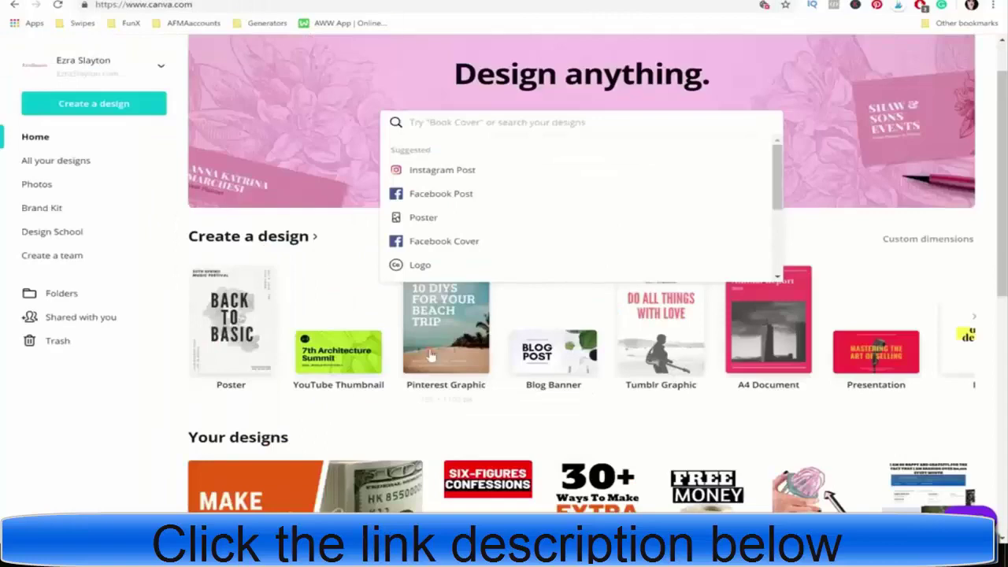
Start a new blank Pinterest Graphic design from Canva's Create a design options.
{"action": "left_click", "coordinate": [441, 335]}
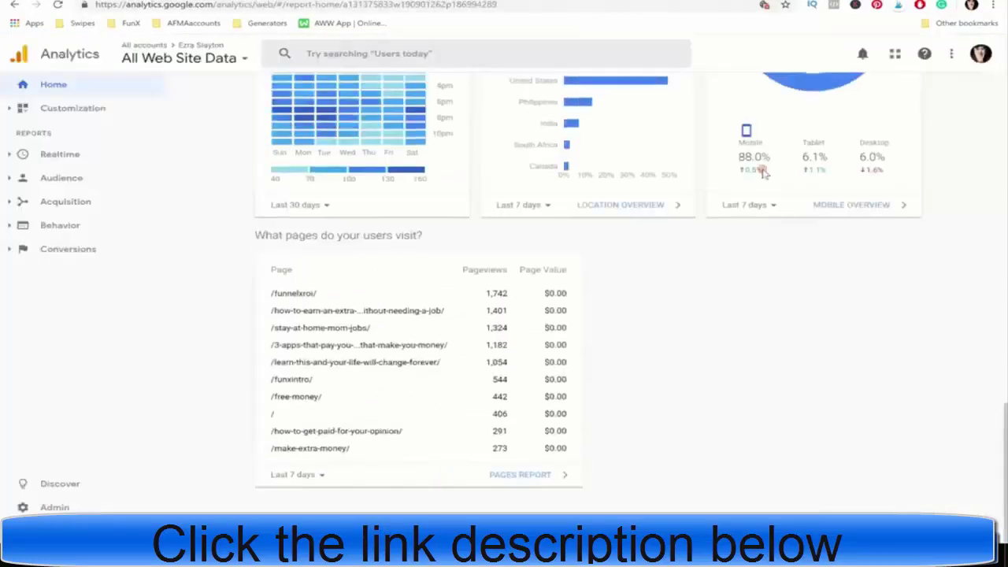
{"action": "scroll", "coordinate": [762, 173], "scroll_direction": "up", "scroll_amount": 15}
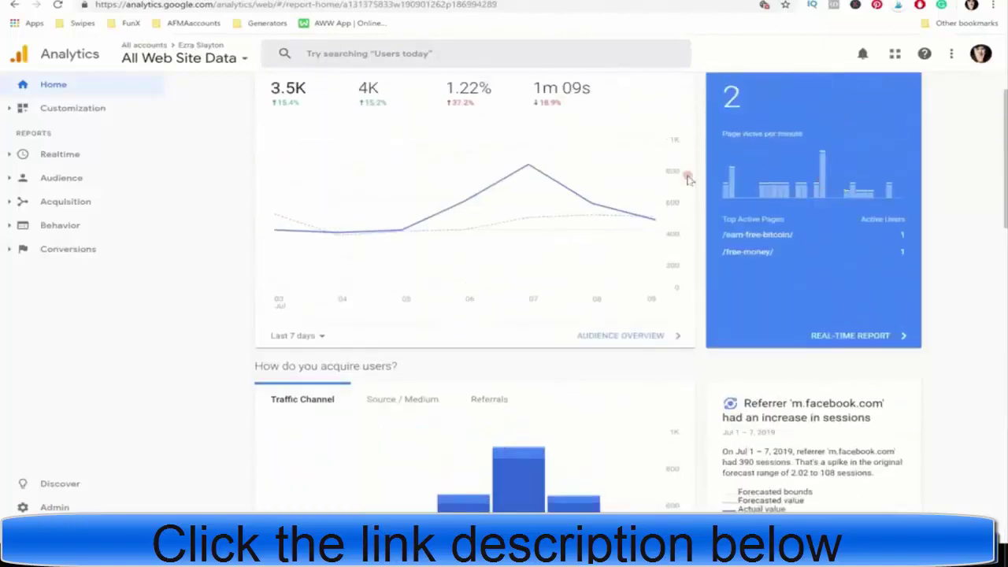
{"action": "scroll", "coordinate": [677, 197], "scroll_direction": "down", "scroll_amount": 10}
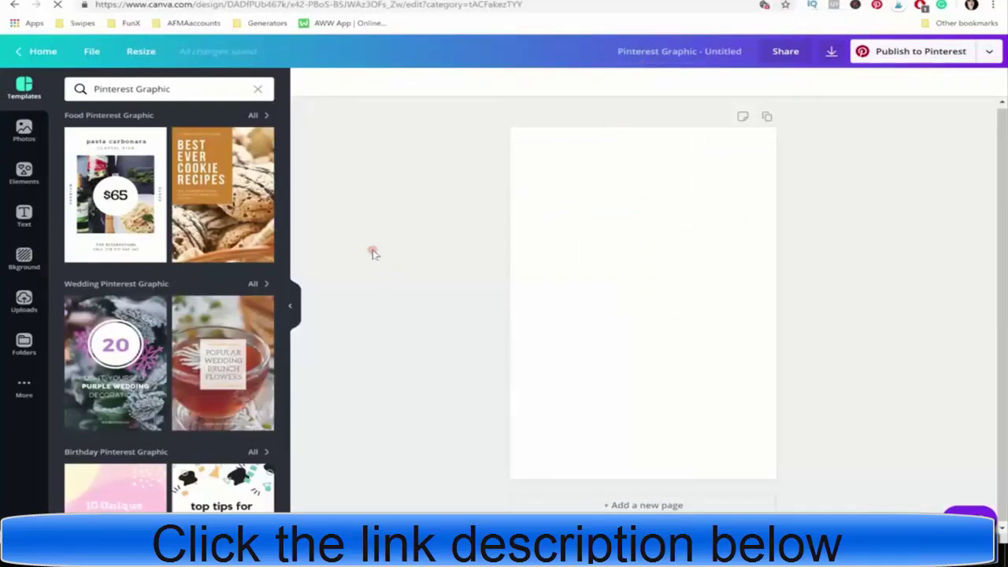
Scroll through Canva's Pinterest Graphic templates without choosing one.
{"action": "scroll", "coordinate": [193, 271], "scroll_direction": "down", "scroll_amount": 6}
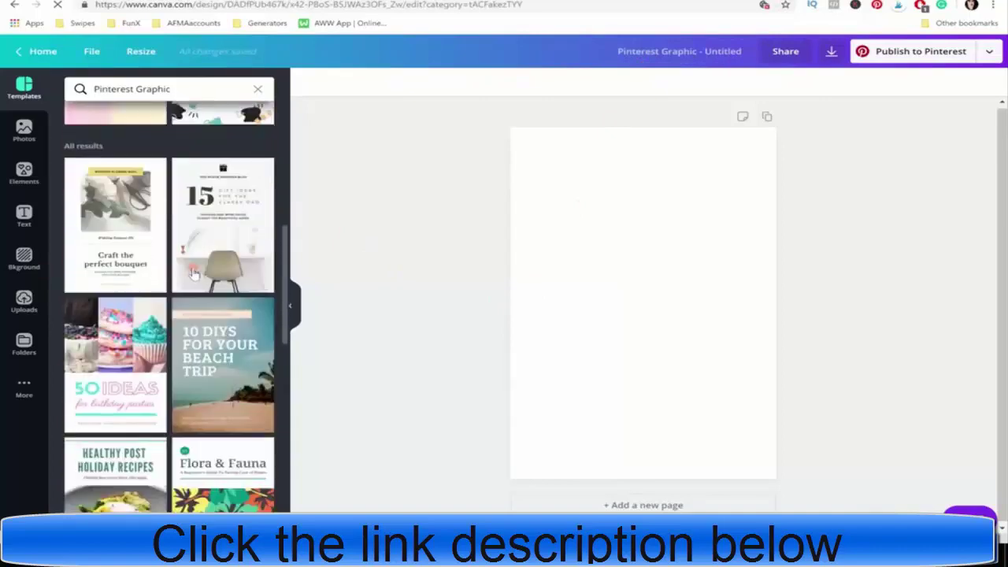
{"action": "scroll", "coordinate": [193, 272], "scroll_direction": "down", "scroll_amount": 6}
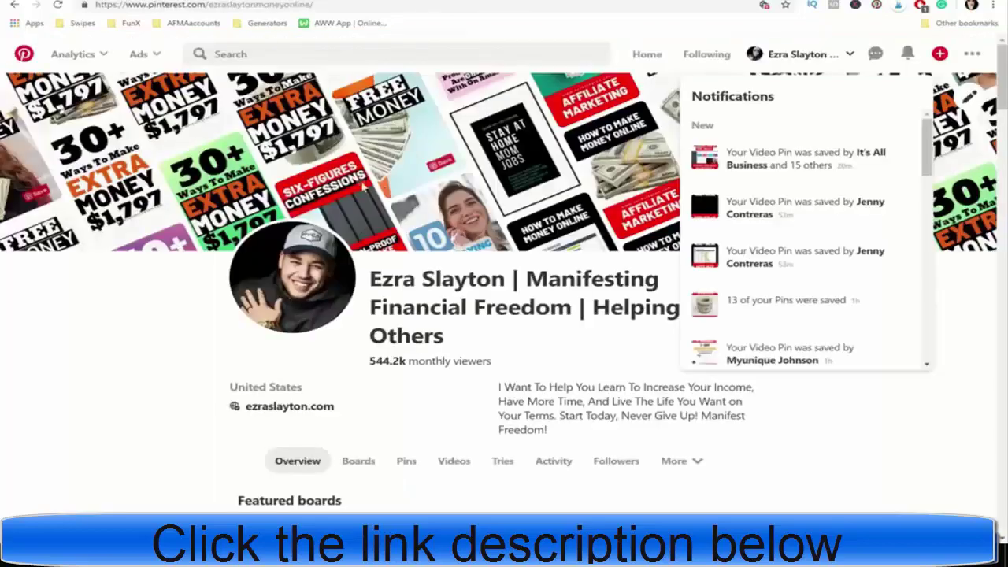
{"action": "scroll", "coordinate": [296, 214], "scroll_direction": "down", "scroll_amount": 5}
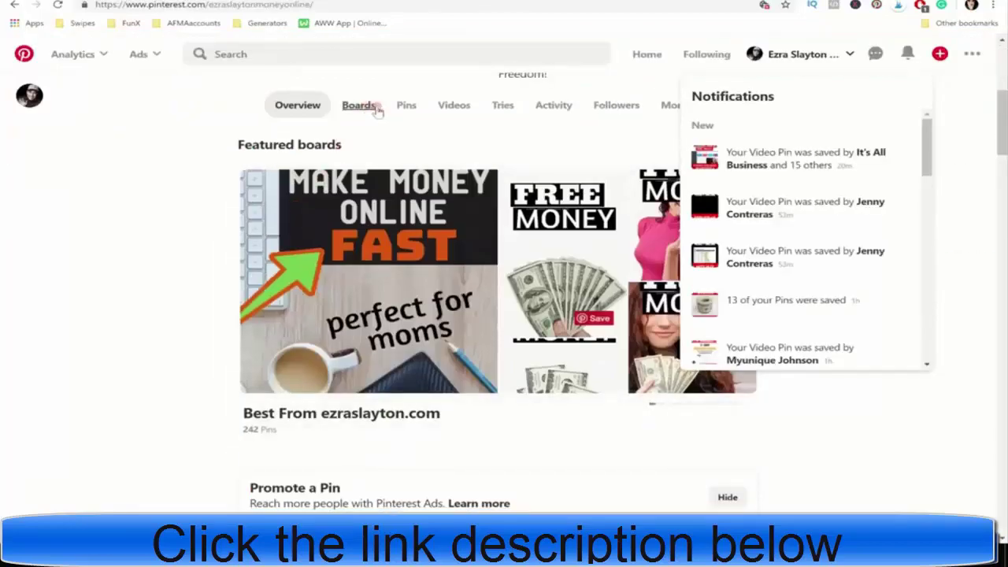
Show all of the Pinterest profile's pins and scroll through them.
{"action": "left_click", "coordinate": [407, 108]}
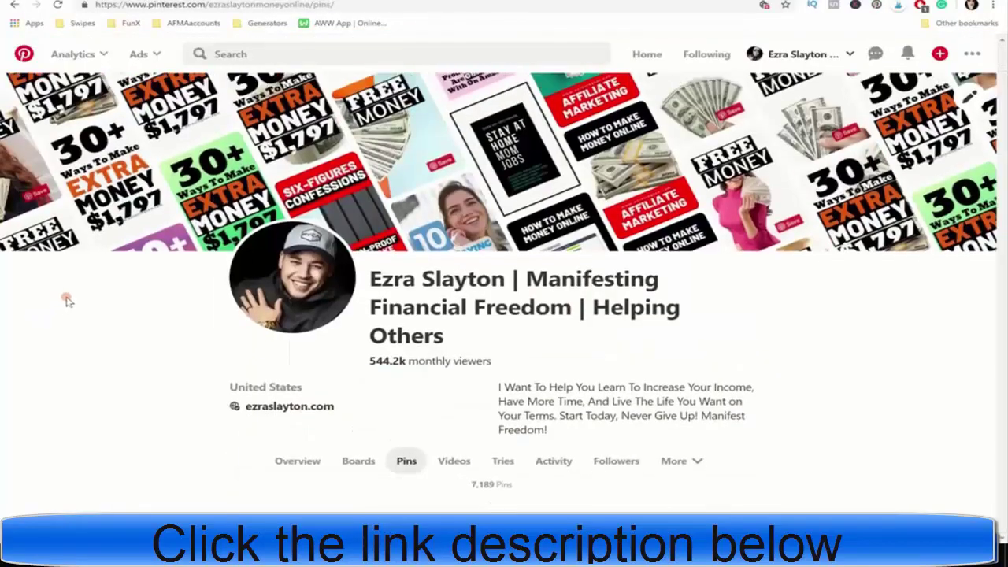
{"action": "scroll", "coordinate": [320, 250], "scroll_direction": "down", "scroll_amount": 5}
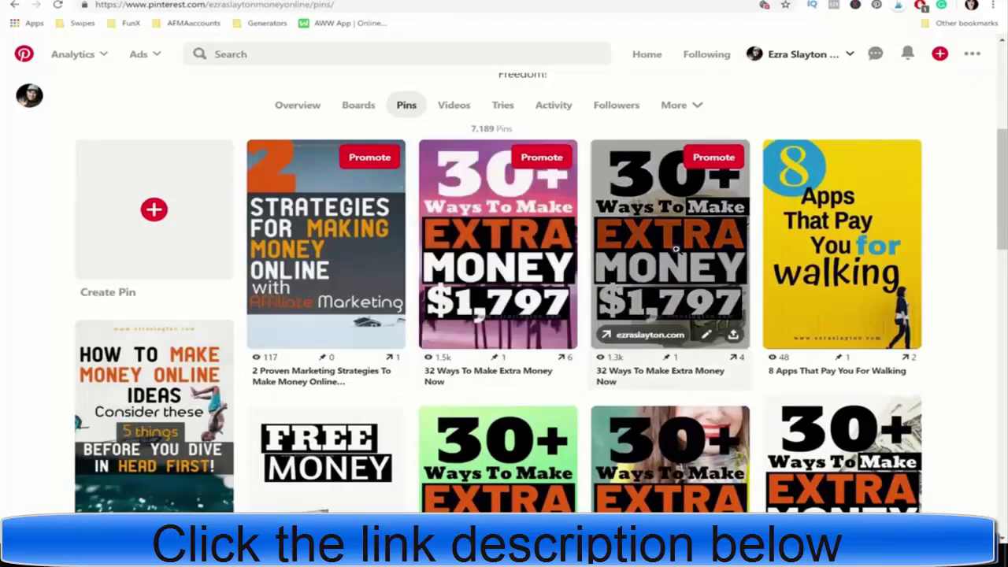
{"action": "scroll", "coordinate": [676, 249], "scroll_direction": "down", "scroll_amount": 5}
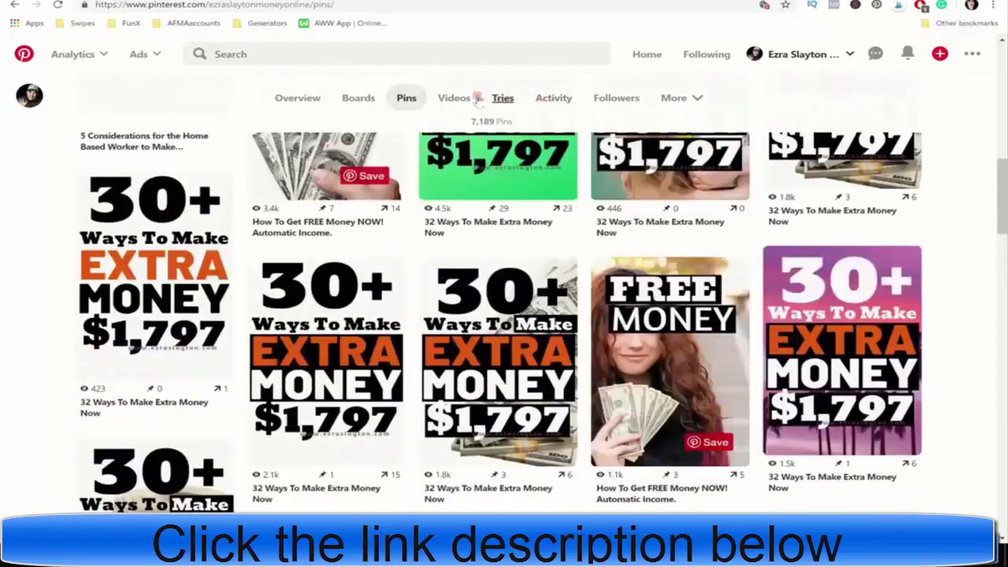
Filter the profile to its 49 video pins and scroll through them and back up.
{"action": "left_click", "coordinate": [475, 98]}
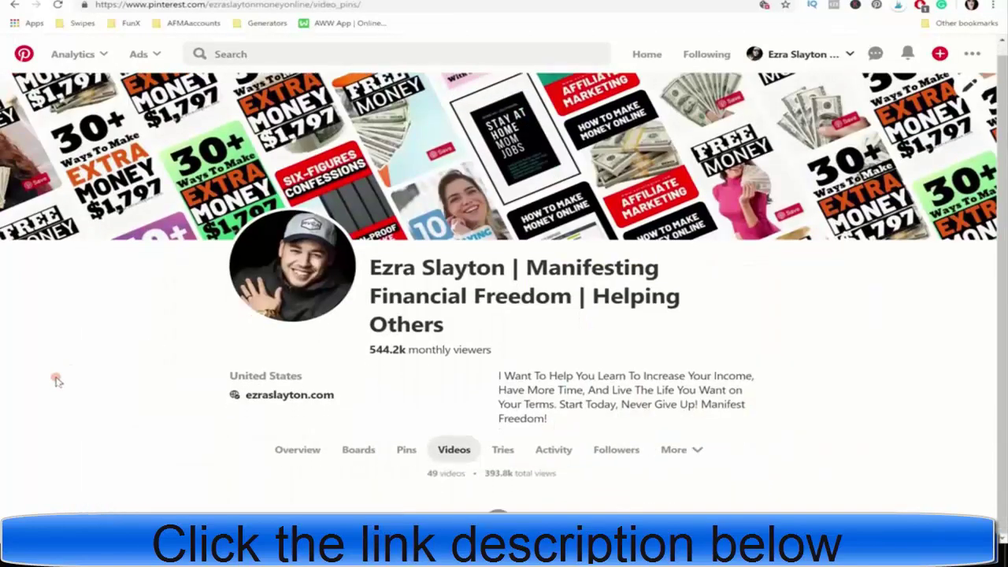
{"action": "scroll", "coordinate": [57, 381], "scroll_direction": "down", "scroll_amount": 3}
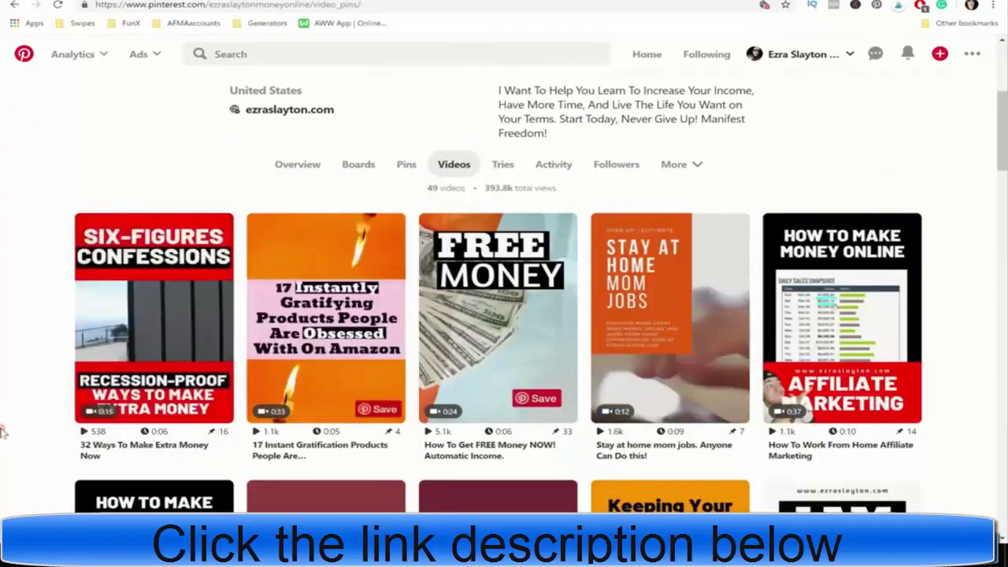
{"action": "scroll", "coordinate": [63, 401], "scroll_direction": "down", "scroll_amount": 3}
{"action": "scroll", "coordinate": [64, 400], "scroll_direction": "down", "scroll_amount": 1}
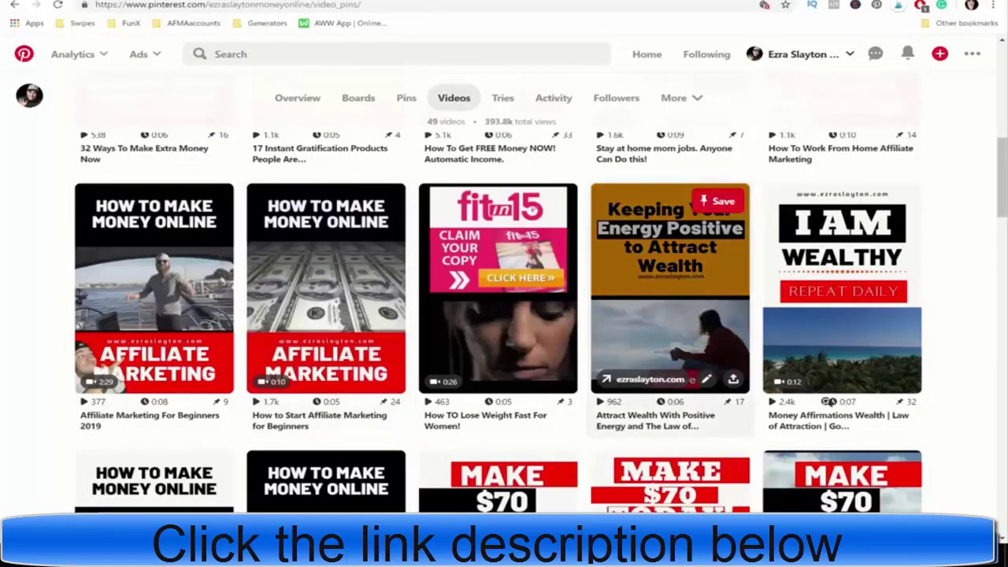
{"action": "scroll", "coordinate": [971, 384], "scroll_direction": "down", "scroll_amount": 4}
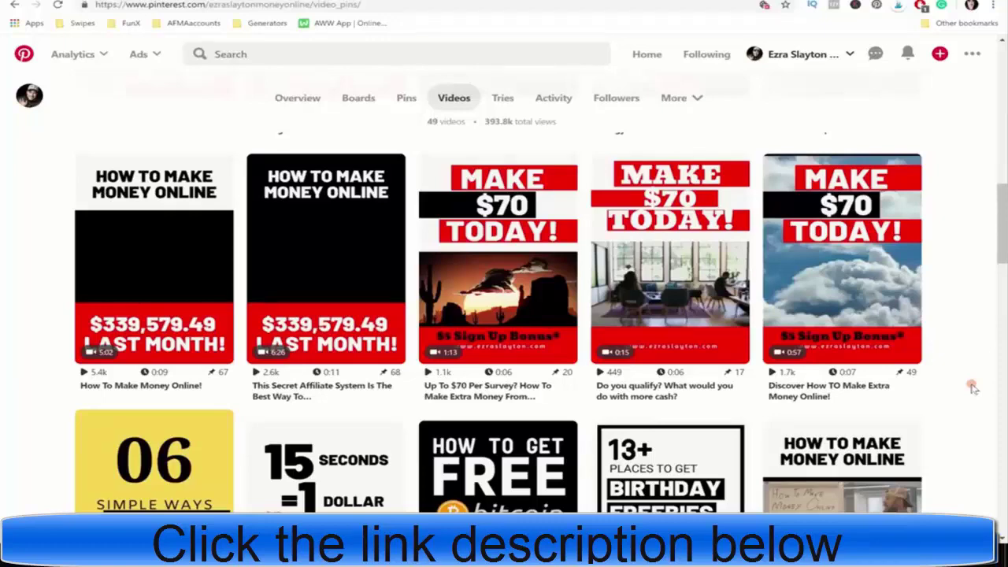
{"action": "scroll", "coordinate": [973, 387], "scroll_direction": "down", "scroll_amount": 5}
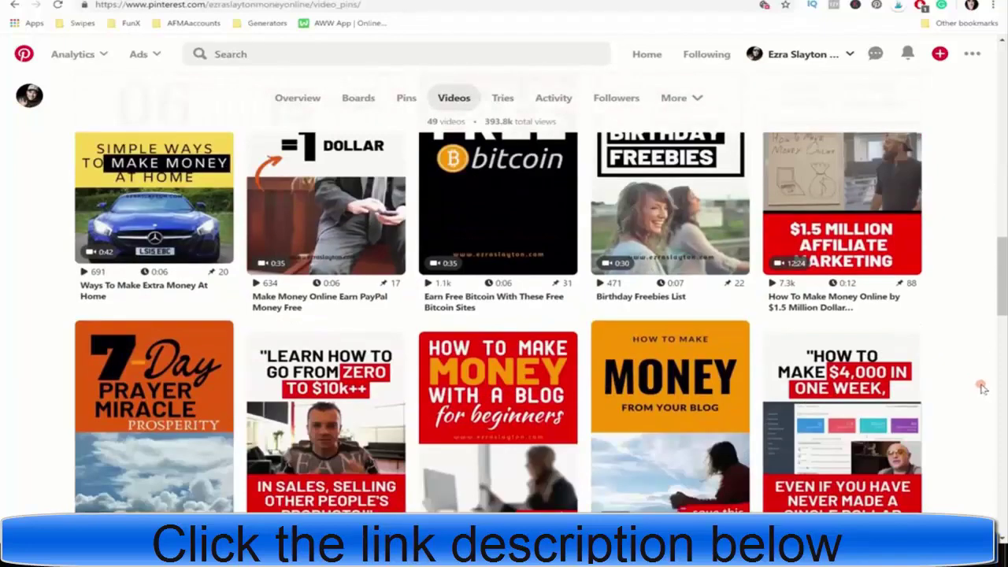
{"action": "scroll", "coordinate": [980, 387], "scroll_direction": "up", "scroll_amount": 2}
{"action": "scroll", "coordinate": [980, 387], "scroll_direction": "down", "scroll_amount": 12}
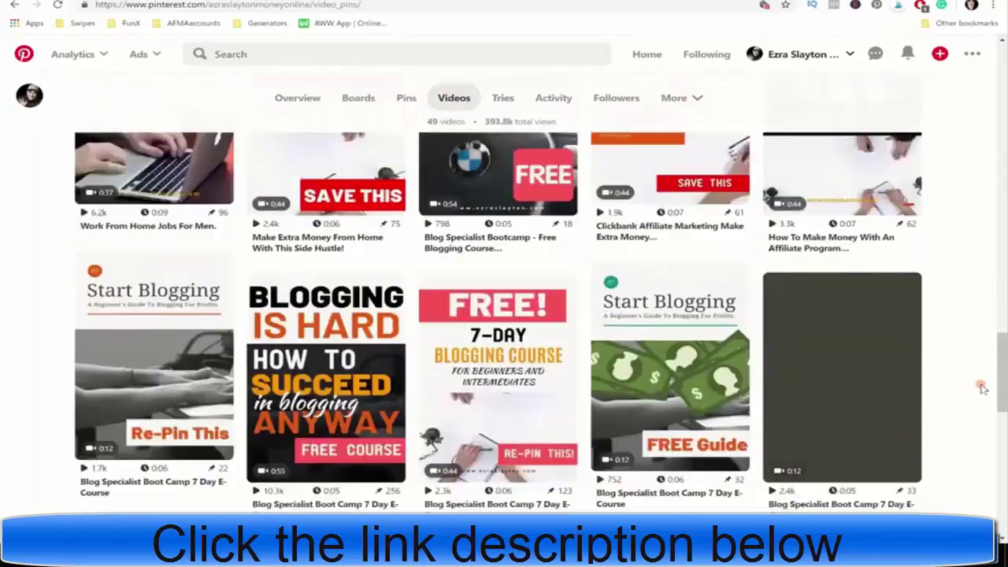
{"action": "scroll", "coordinate": [980, 387], "scroll_direction": "down", "scroll_amount": 5}
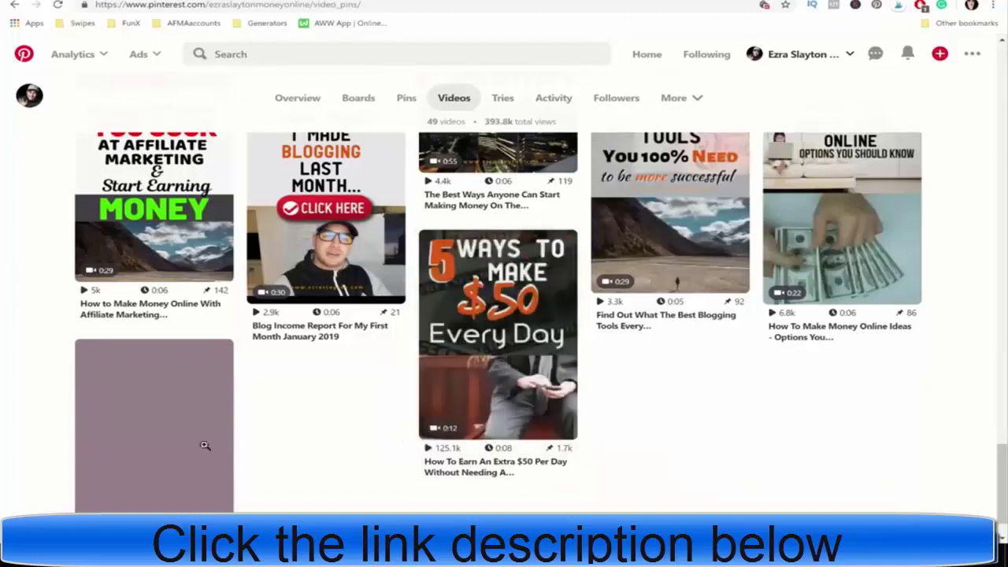
{"action": "scroll", "coordinate": [861, 430], "scroll_direction": "down", "scroll_amount": 1}
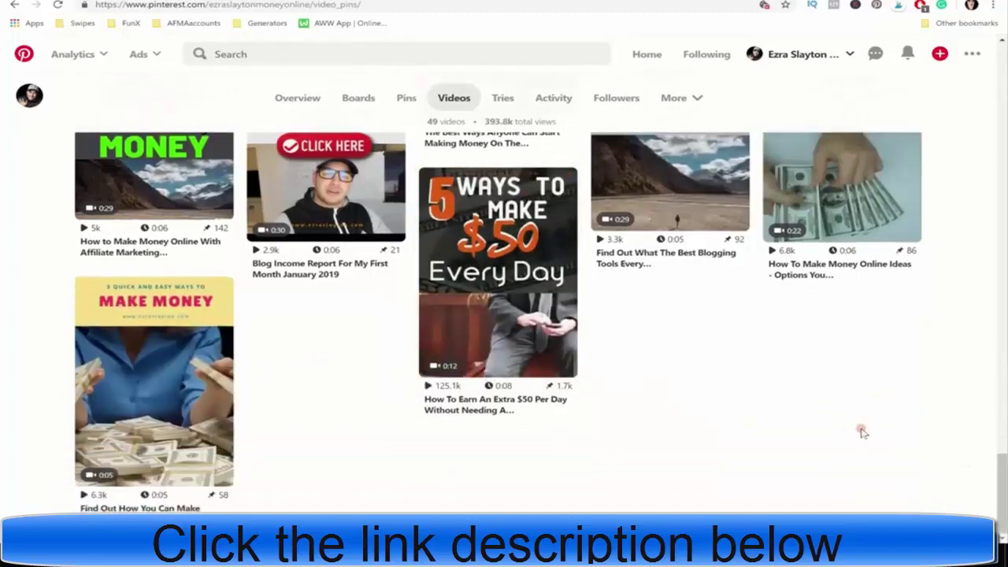
{"action": "scroll", "coordinate": [900, 431], "scroll_direction": "up", "scroll_amount": 4}
{"action": "scroll", "coordinate": [901, 431], "scroll_direction": "up", "scroll_amount": 10}
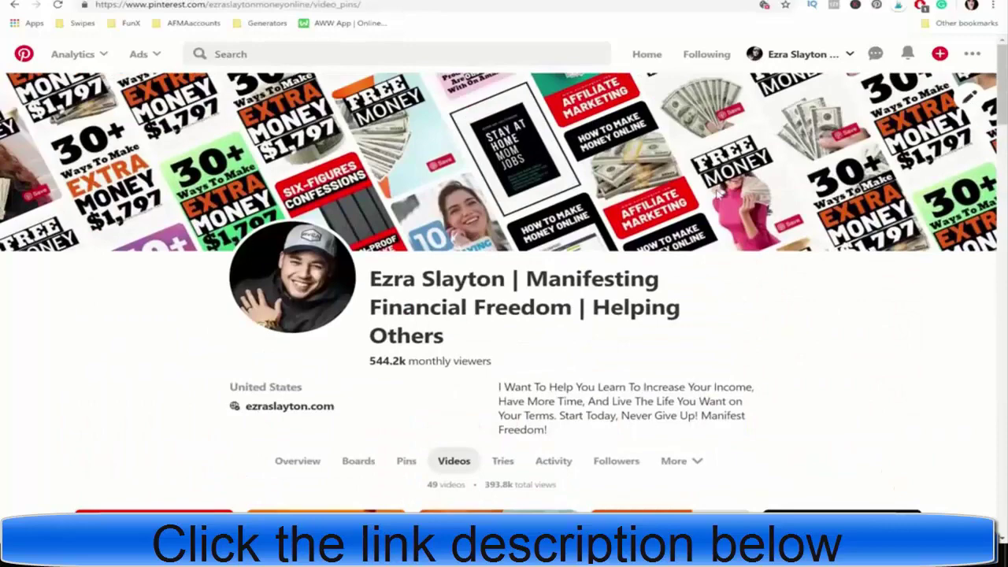
Add the recently used square and stretch it across the page top to height 711.
{"action": "left_click", "coordinate": [408, 0]}
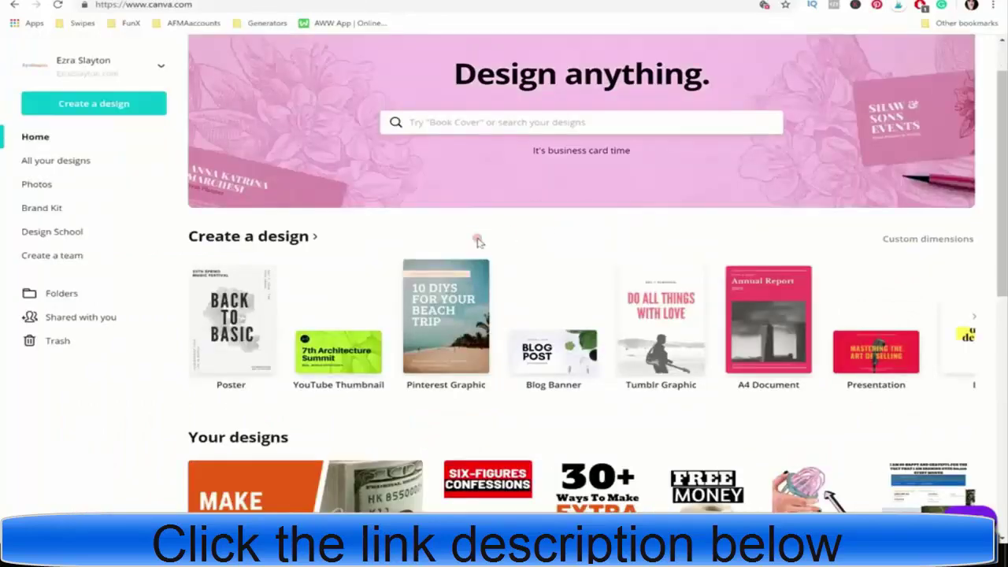
{"action": "scroll", "coordinate": [478, 241], "scroll_direction": "down", "scroll_amount": 2}
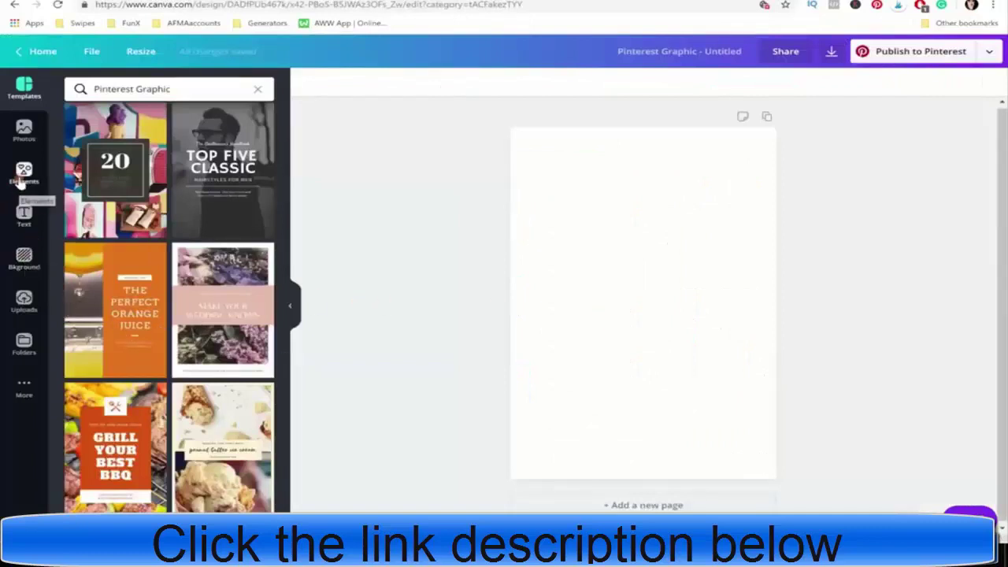
{"action": "left_click", "coordinate": [24, 173]}
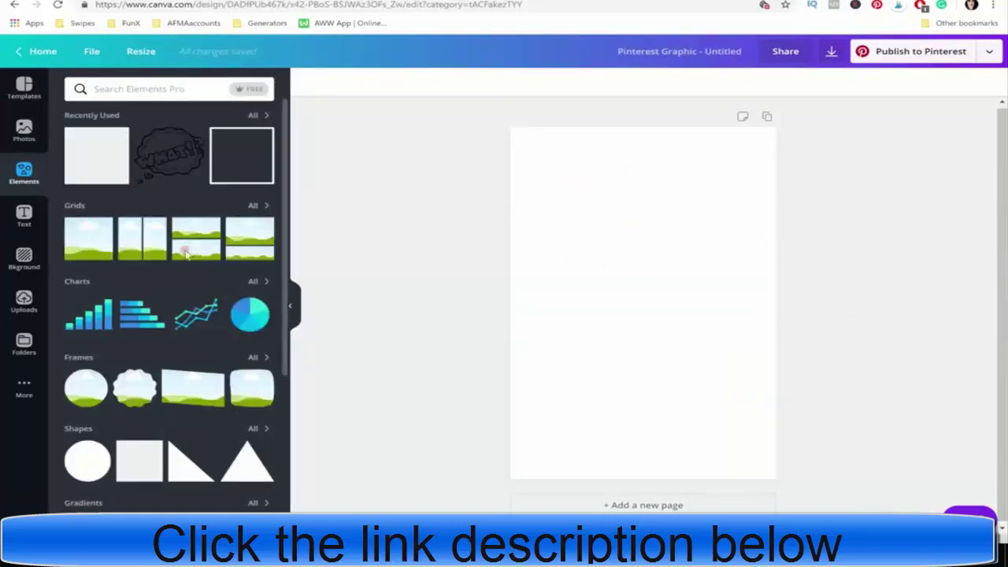
{"action": "left_click", "coordinate": [82, 154]}
{"action": "left_click_drag", "start_coordinate": [587, 266], "coordinate": [562, 204]}
{"action": "left_click_drag", "start_coordinate": [722, 221], "coordinate": [781, 221]}
{"action": "mouse_move", "coordinate": [655, 354]}
{"action": "left_mouse_down"}
{"action": "mouse_move", "coordinate": [654, 367]}
{"action": "mouse_move", "coordinate": [654, 345]}
{"action": "mouse_move", "coordinate": [654, 353]}
{"action": "left_mouse_up"}
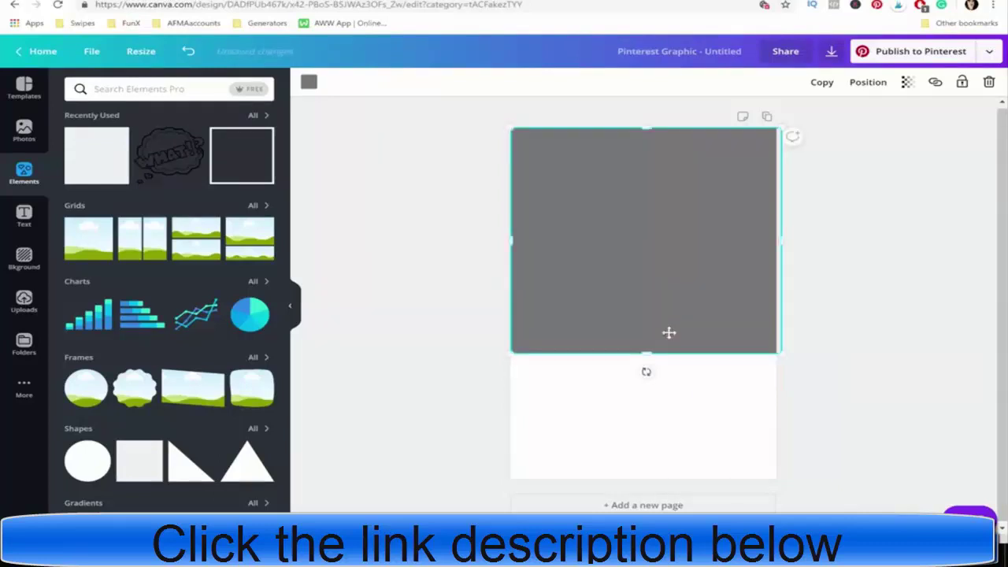
Fill the square black and place an 'Add a heading' text box on it.
{"action": "left_click", "coordinate": [309, 82]}
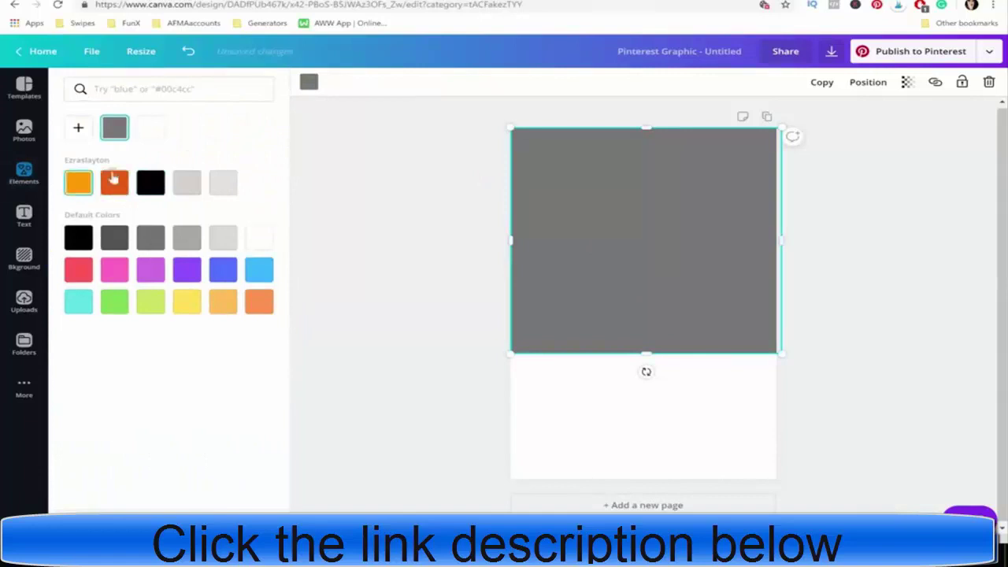
{"action": "left_click", "coordinate": [150, 182]}
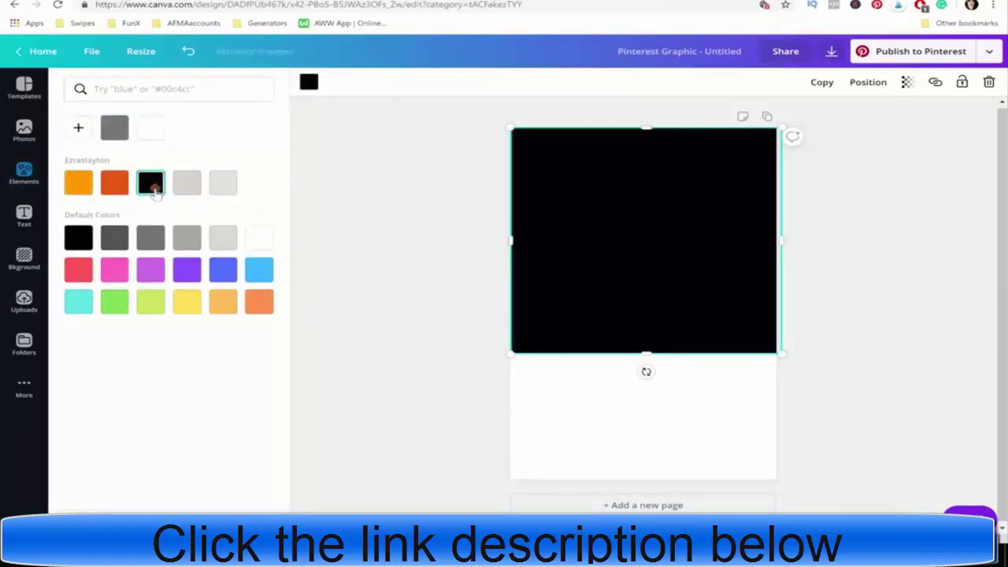
{"action": "left_click", "coordinate": [25, 216]}
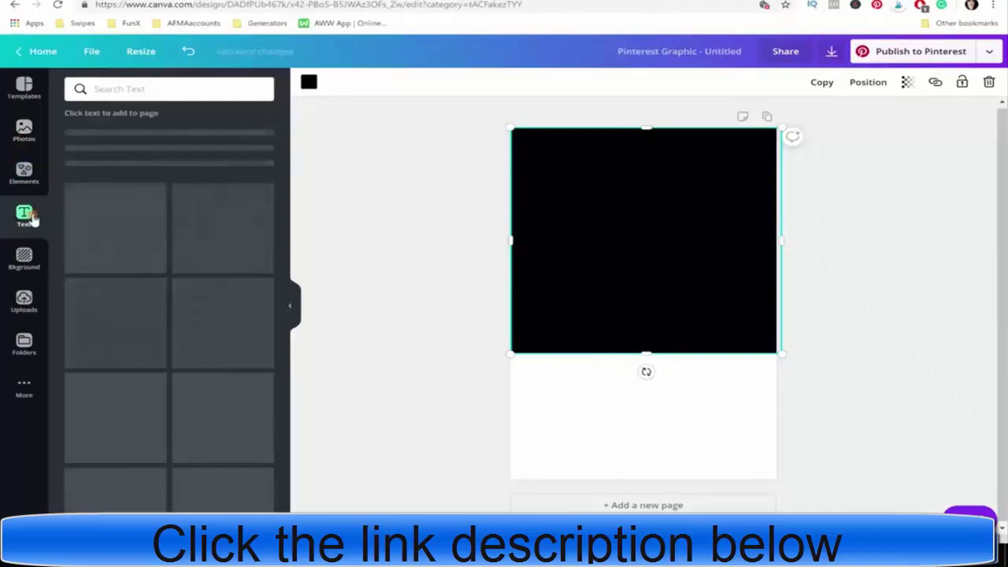
{"action": "left_click", "coordinate": [132, 137]}
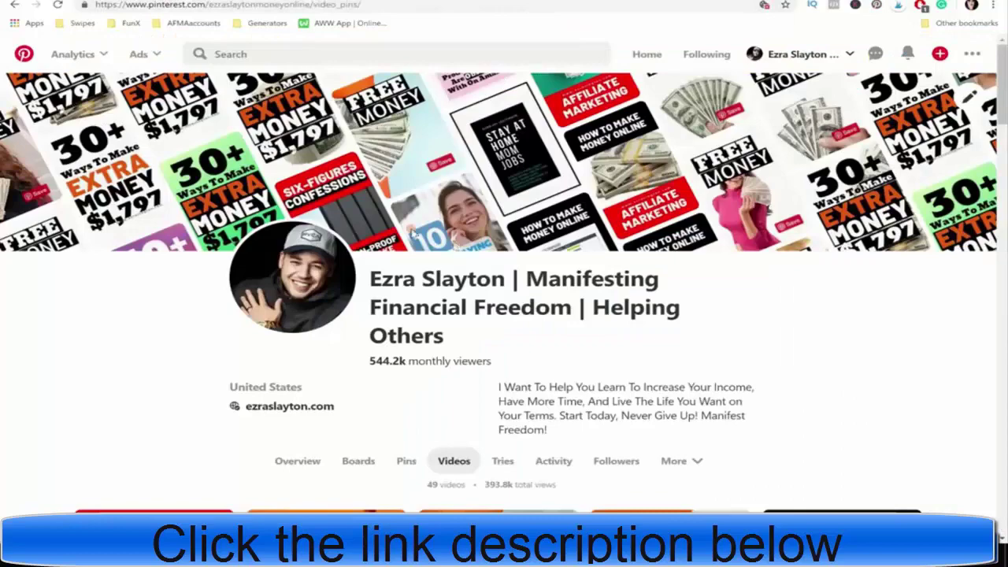
Scroll up and down through the profile's Videos tab to browse the video pins.
{"action": "scroll", "coordinate": [169, 259], "scroll_direction": "down", "scroll_amount": 5}
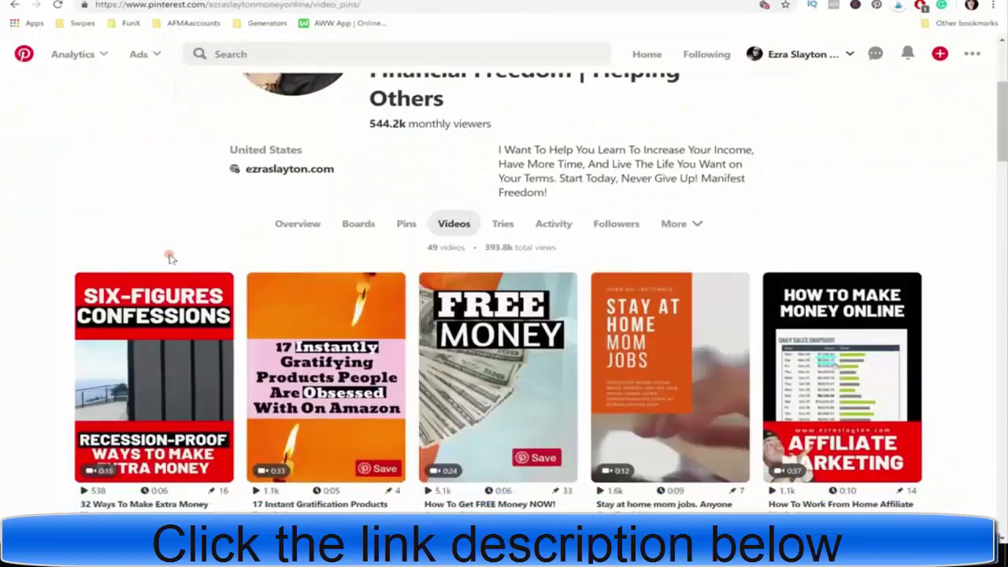
{"action": "scroll", "coordinate": [4, 295], "scroll_direction": "up", "scroll_amount": 1}
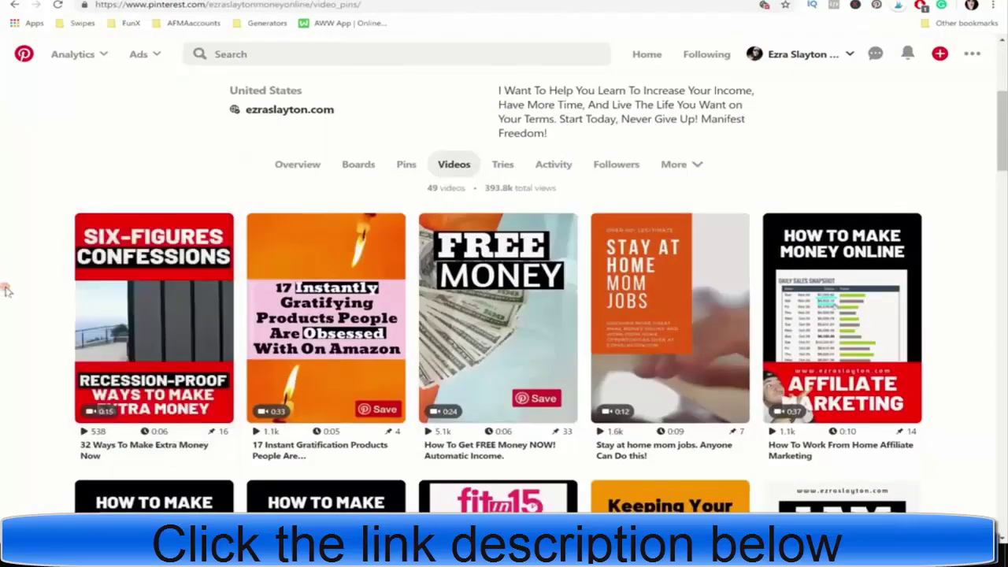
{"action": "scroll", "coordinate": [5, 290], "scroll_direction": "down", "scroll_amount": 3}
{"action": "scroll", "coordinate": [5, 290], "scroll_direction": "up", "scroll_amount": 2}
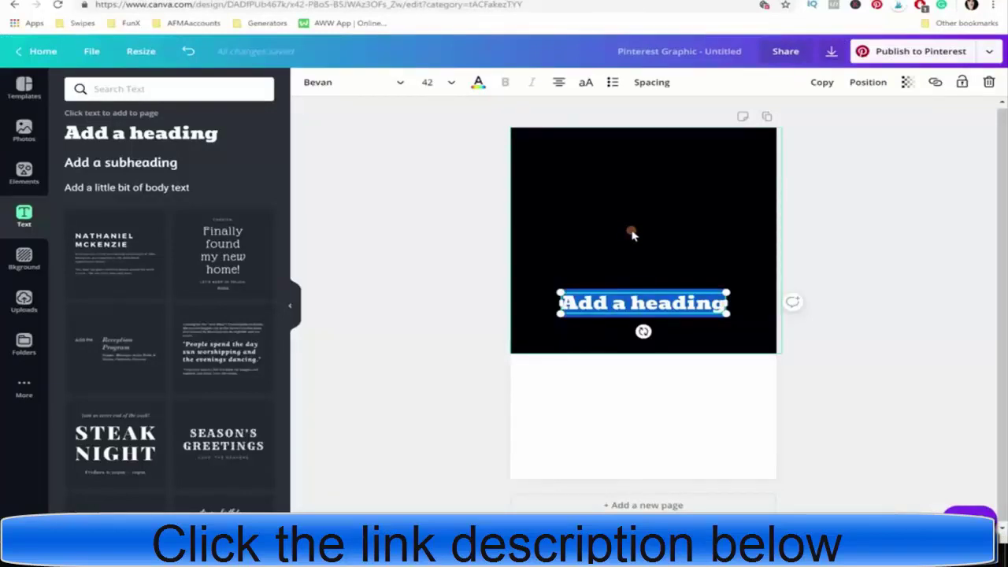
Clear the placeholder heading text and make the heading white and all caps.
{"action": "key", "text": "BackSpace"}
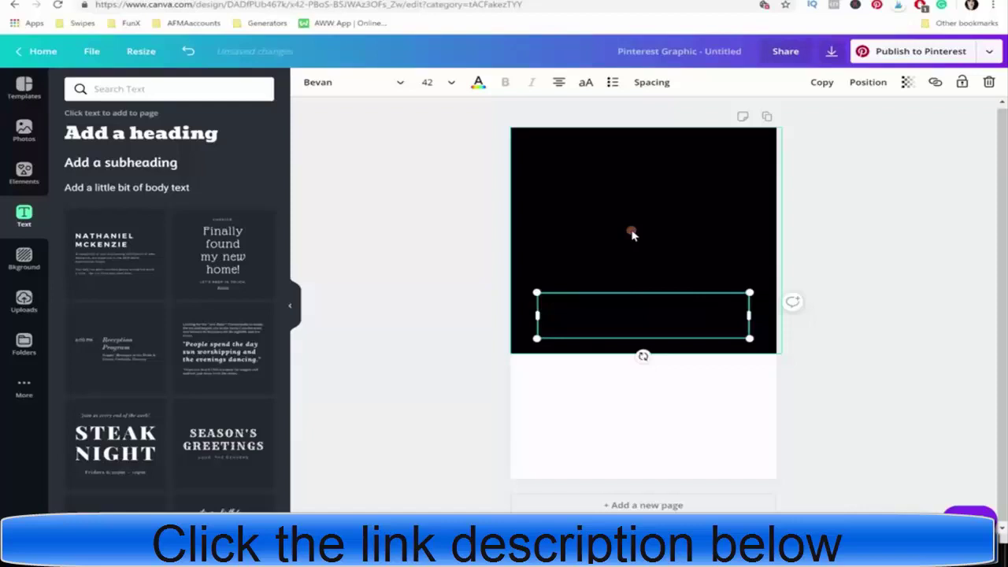
{"action": "left_click", "coordinate": [478, 82]}
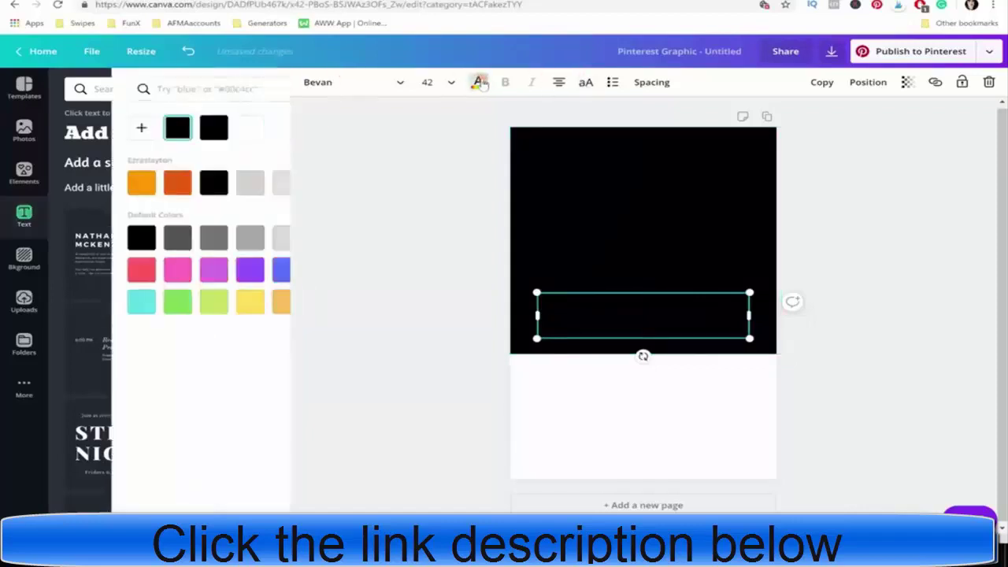
{"action": "left_click", "coordinate": [187, 127]}
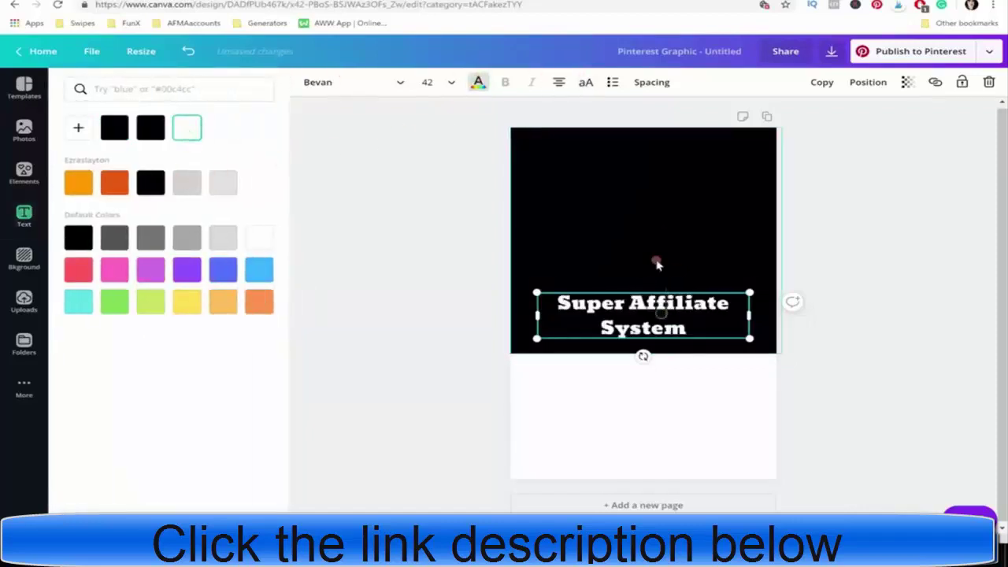
{"action": "left_click", "coordinate": [583, 82]}
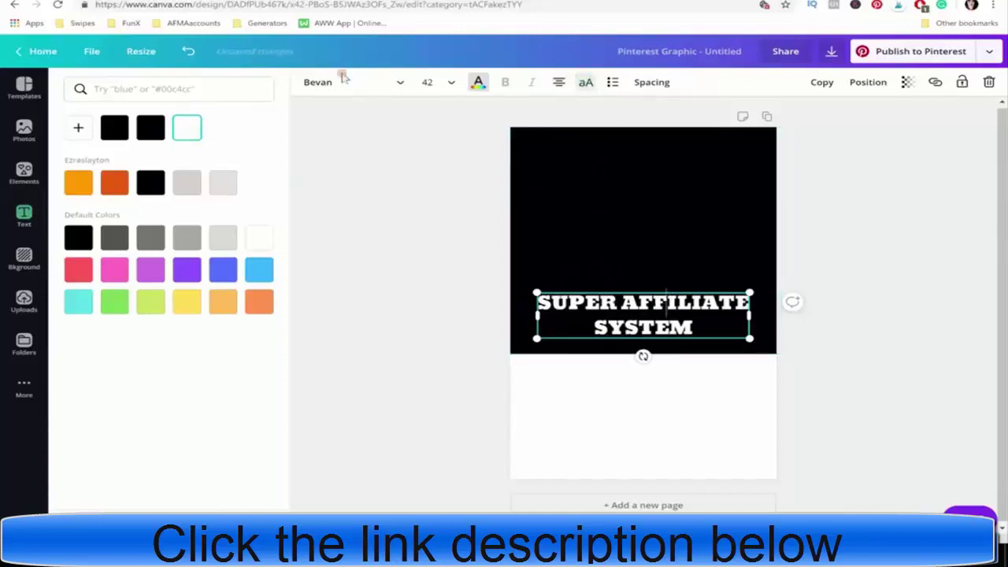
Set the heading in Barlow Bold, widen it to one line, and enlarge it near the page top.
{"action": "left_click", "coordinate": [351, 81]}
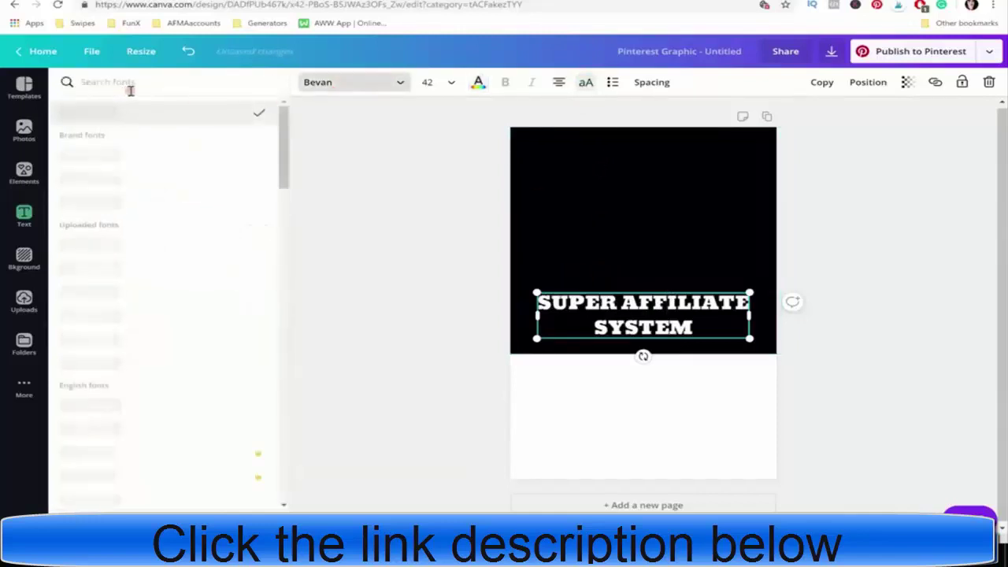
{"action": "type", "text": "bar"}
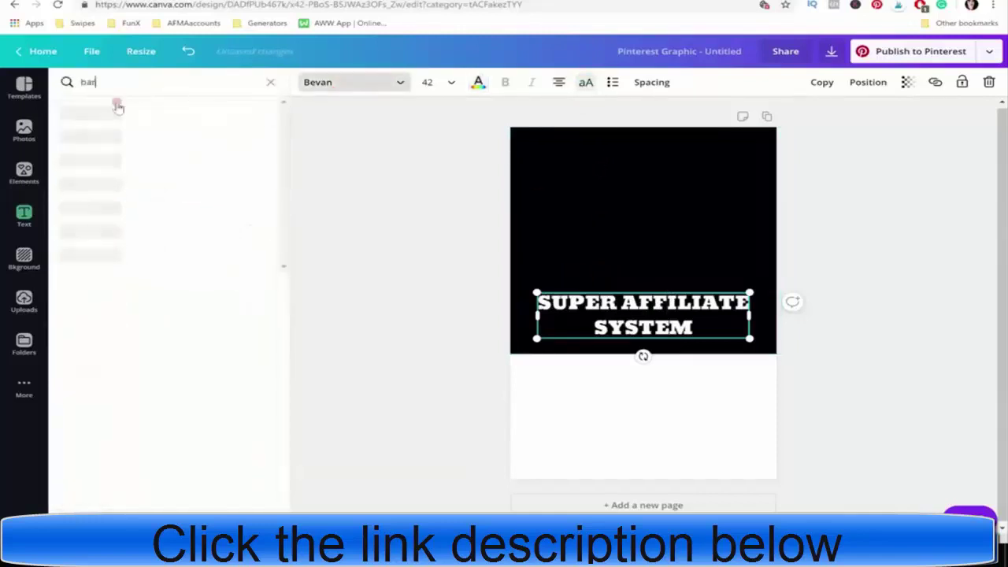
{"action": "left_click", "coordinate": [97, 138]}
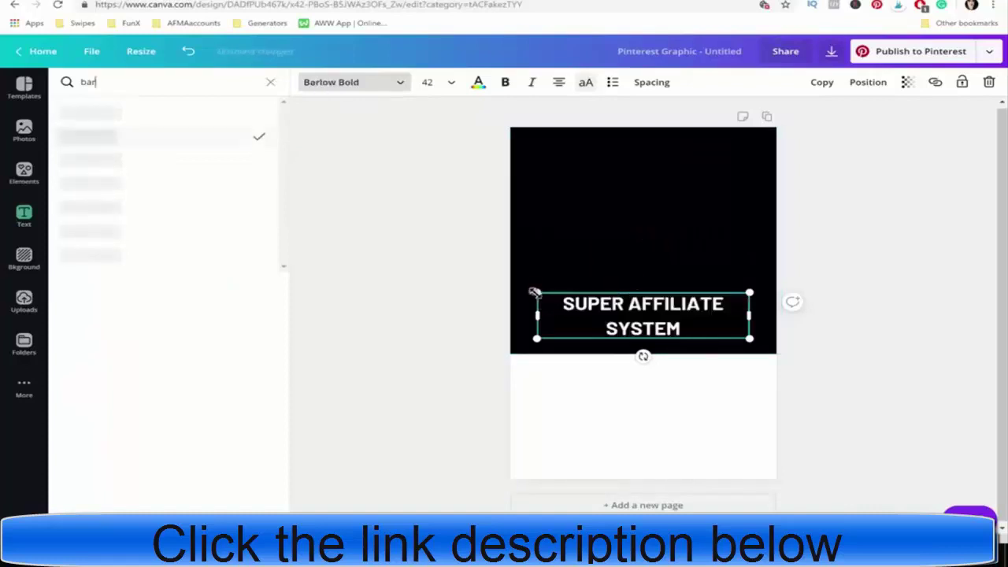
{"action": "left_click_drag", "start_coordinate": [551, 313], "coordinate": [517, 290]}
{"action": "left_click_drag", "start_coordinate": [659, 288], "coordinate": [659, 147]}
{"action": "left_click", "coordinate": [822, 207]}
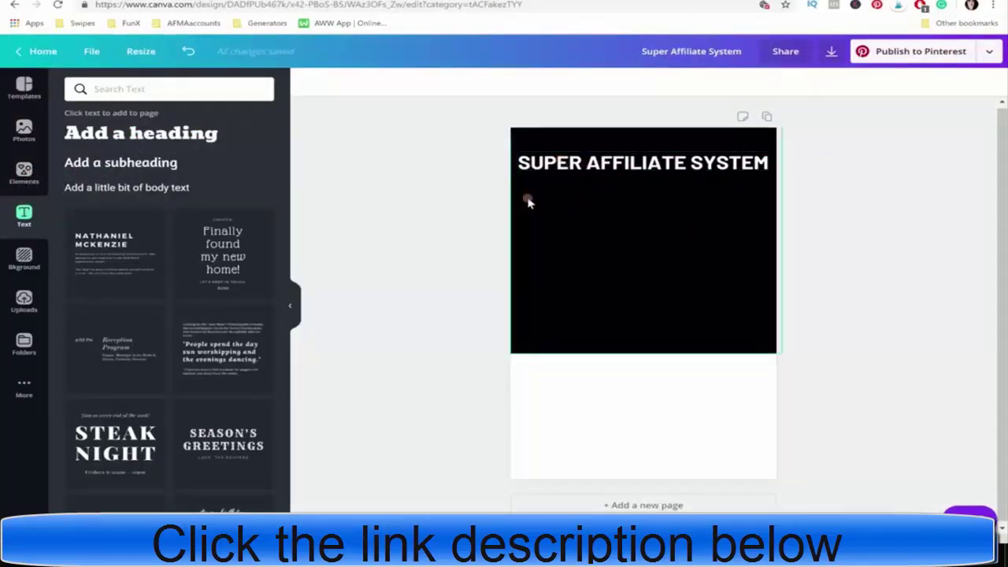
Search photos for 'mon' and place a shrunken money-roll photo centred beneath the heading.
{"action": "left_click", "coordinate": [23, 130]}
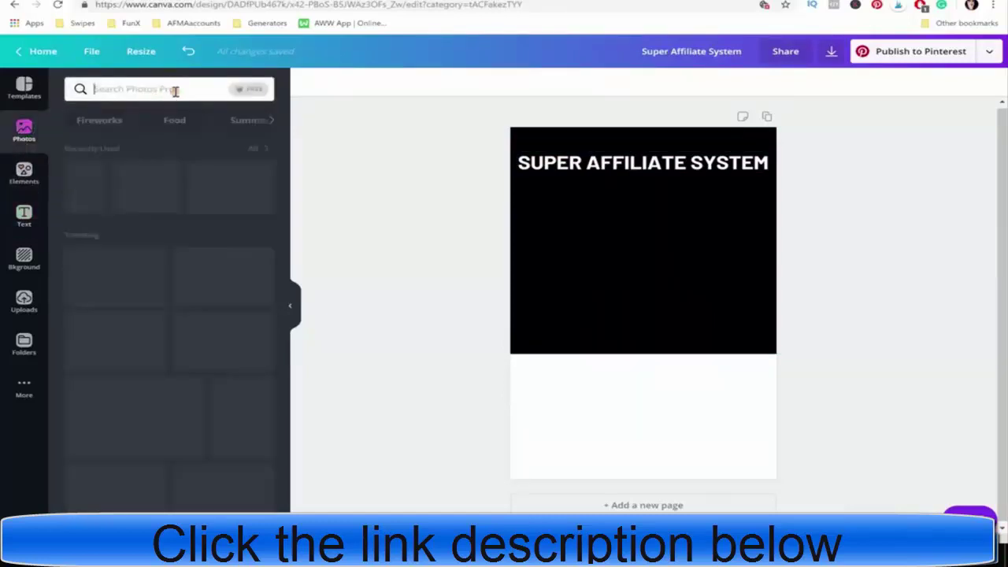
{"action": "type", "text": "money"}
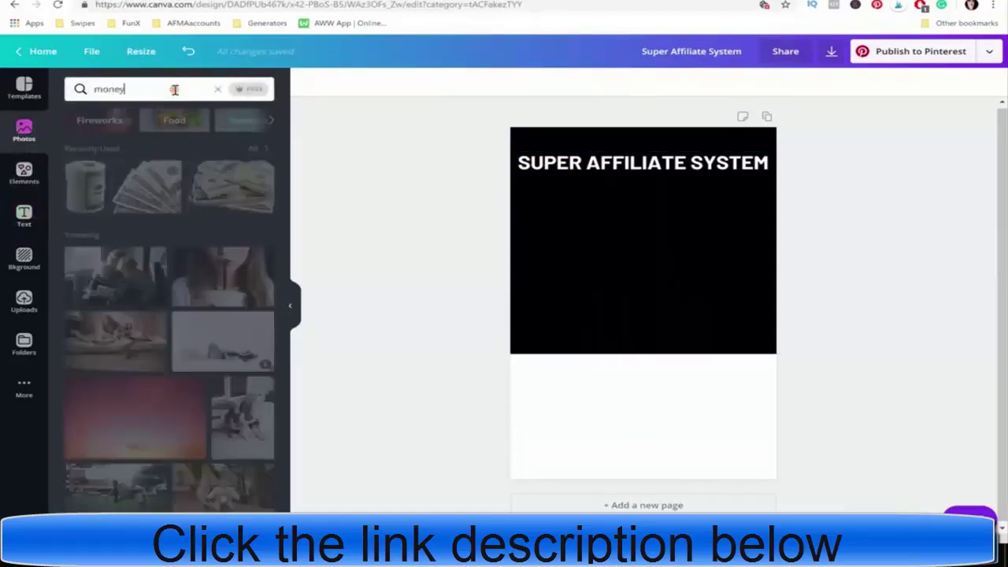
{"action": "left_click", "coordinate": [86, 186]}
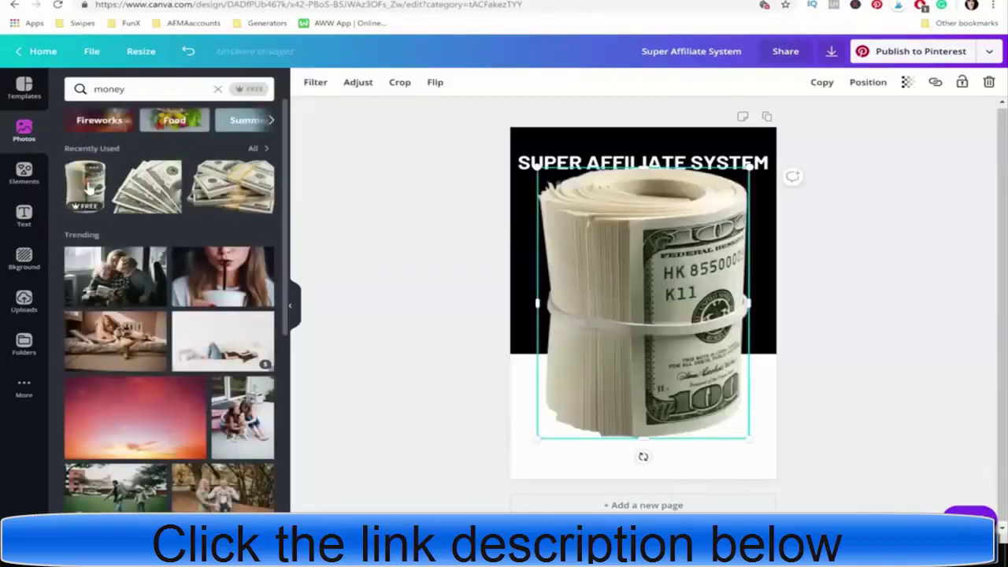
{"action": "left_click_drag", "start_coordinate": [750, 169], "coordinate": [675, 259]}
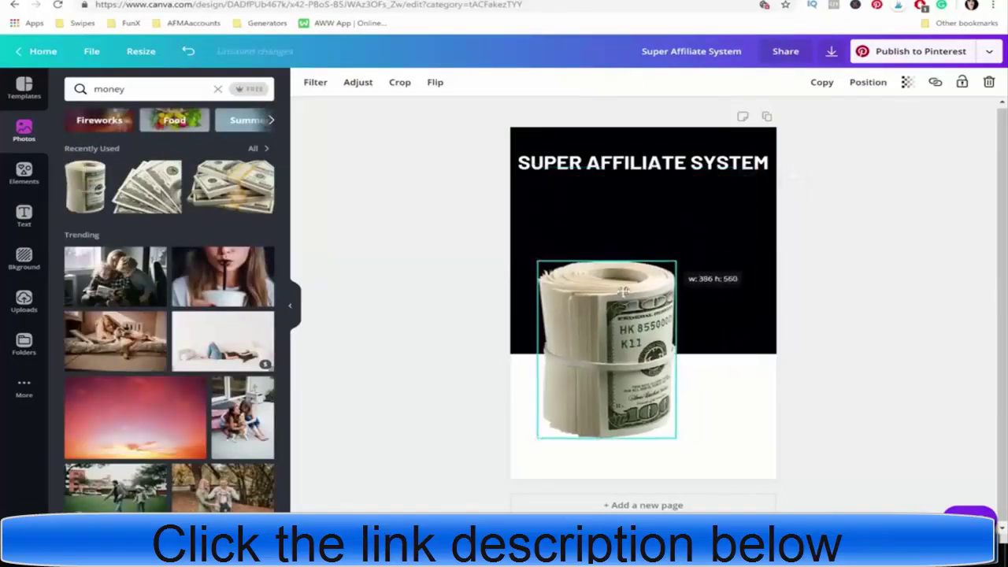
{"action": "left_click_drag", "start_coordinate": [617, 322], "coordinate": [658, 237]}
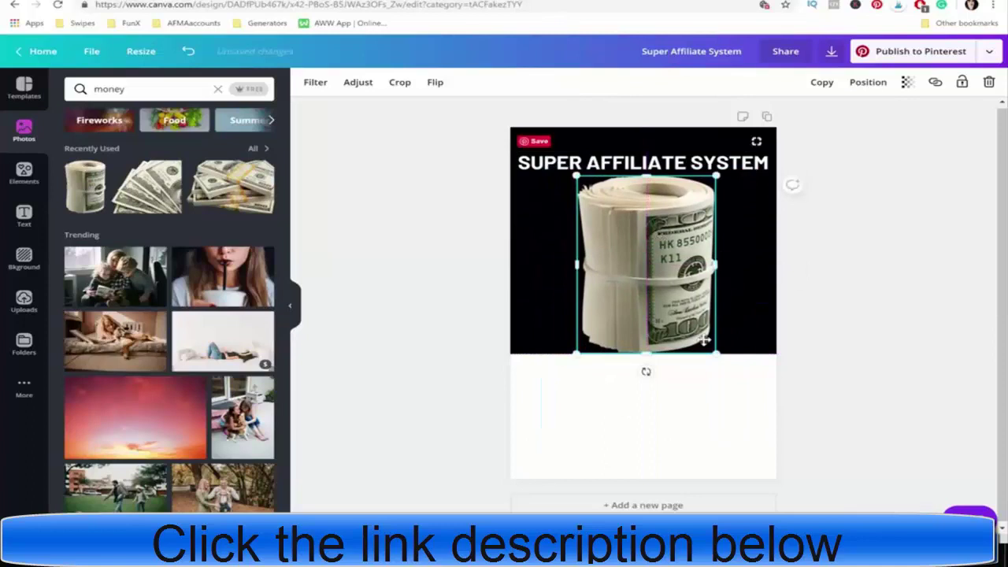
{"action": "left_click_drag", "start_coordinate": [708, 359], "coordinate": [700, 343]}
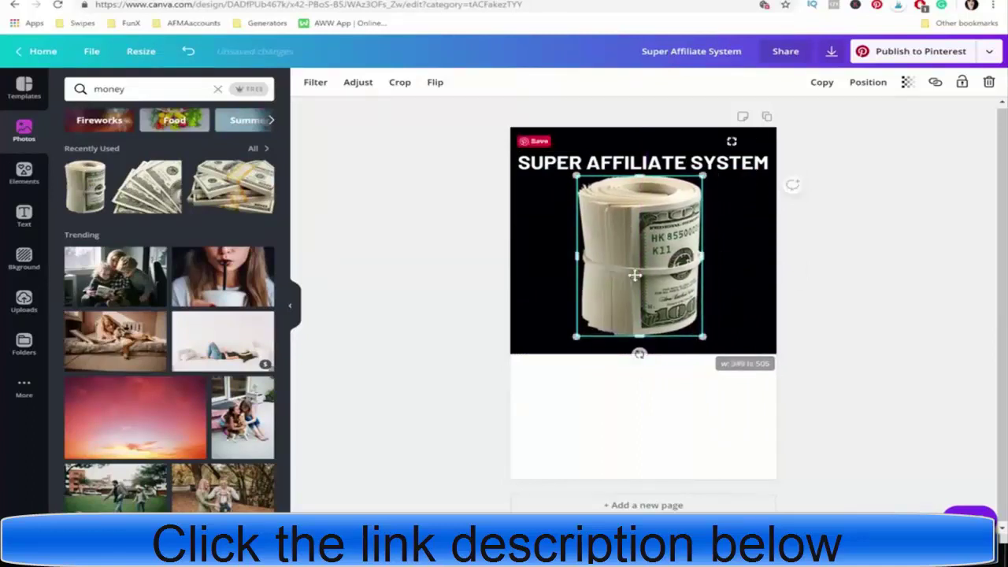
{"action": "mouse_move", "coordinate": [638, 273]}
{"action": "left_mouse_down"}
{"action": "mouse_move", "coordinate": [657, 275]}
{"action": "mouse_move", "coordinate": [638, 280]}
{"action": "left_mouse_up"}
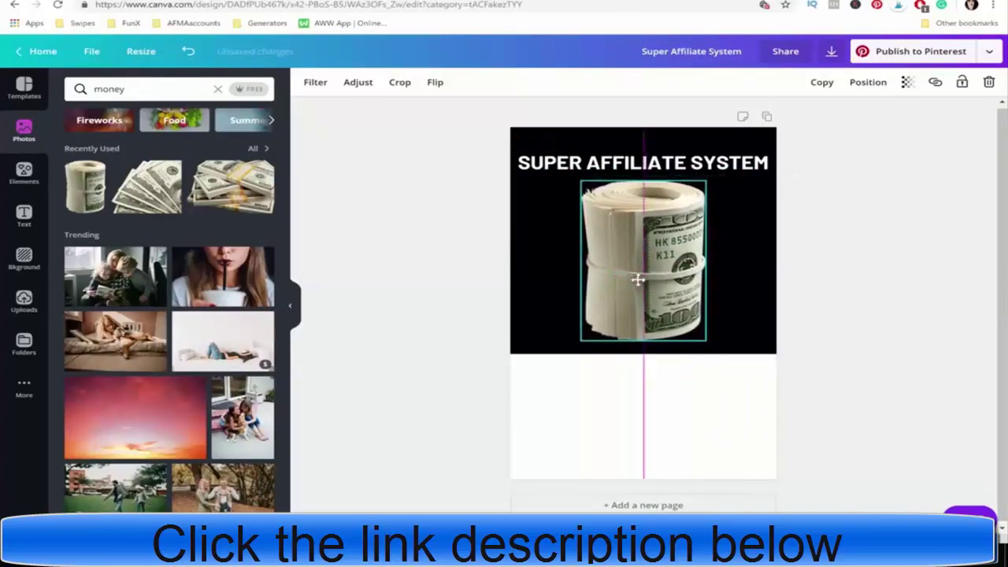
{"action": "left_click", "coordinate": [885, 254]}
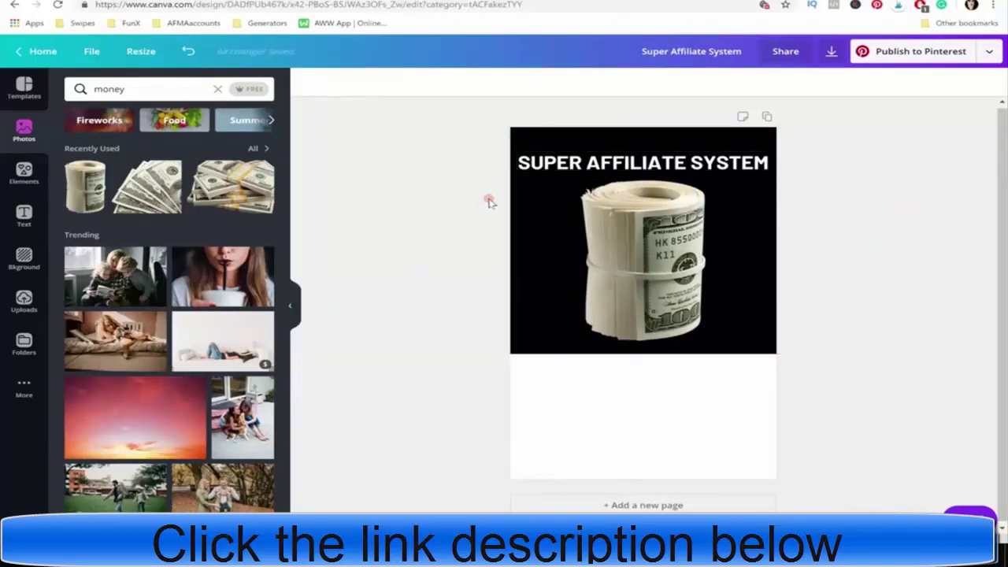
Download the design as a transparent PNG, 'Super Affiliate System video1', into Pictures > Pins.
{"action": "left_click", "coordinate": [831, 55]}
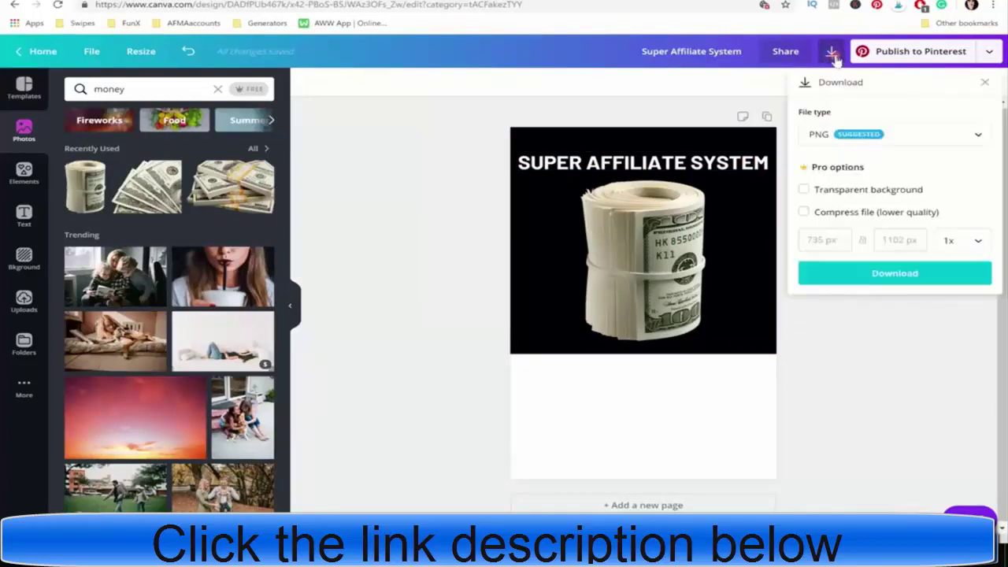
{"action": "left_click", "coordinate": [836, 192]}
{"action": "left_click", "coordinate": [837, 273]}
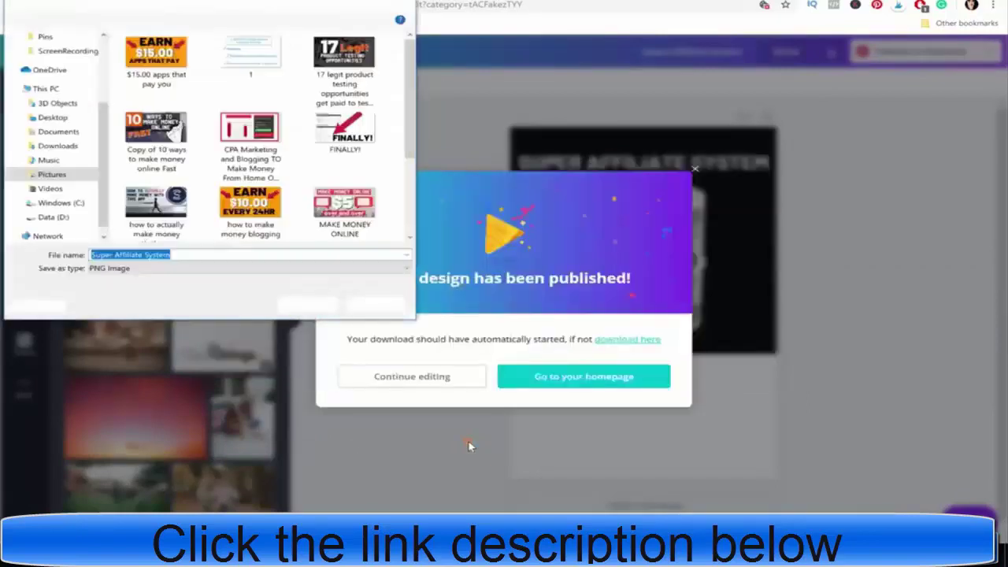
{"action": "left_click", "coordinate": [225, 254]}
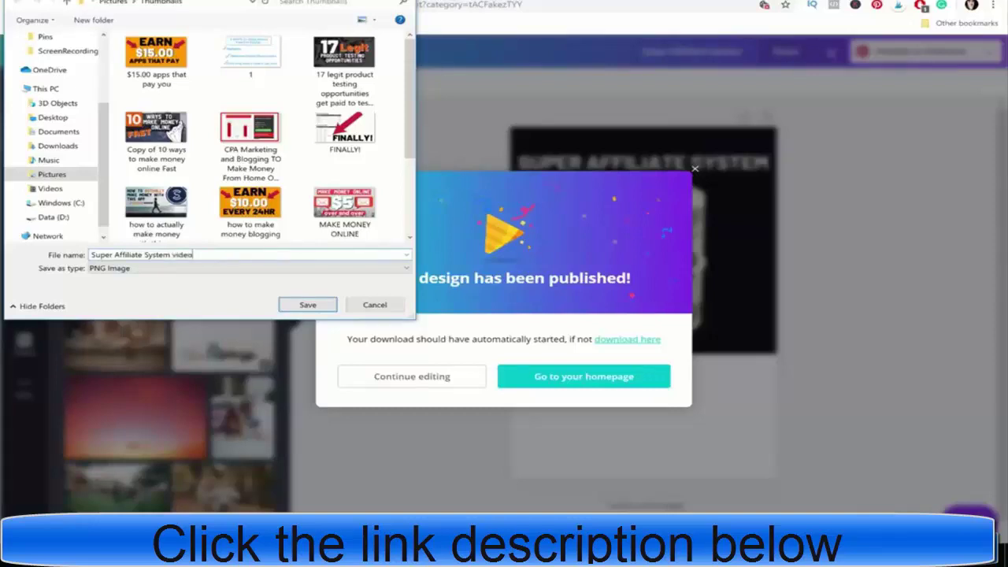
{"action": "left_click", "coordinate": [52, 174]}
{"action": "double_click", "coordinate": [346, 71]}
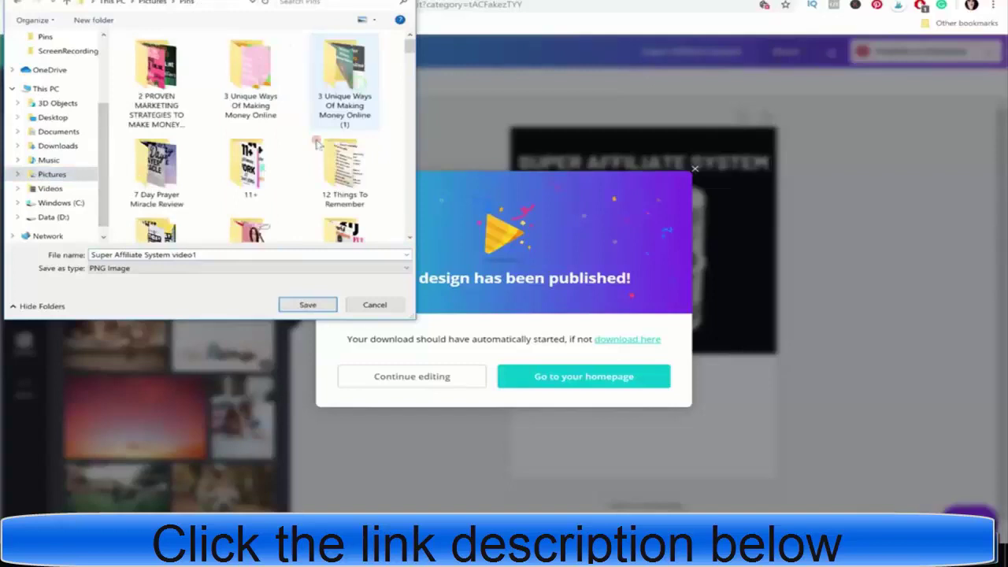
{"action": "left_click", "coordinate": [299, 305]}
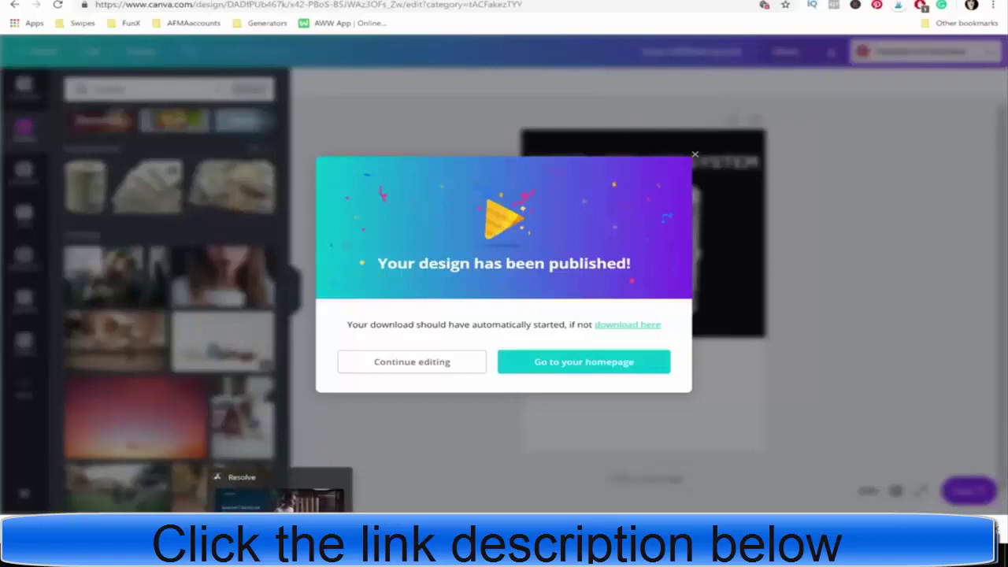
{"action": "left_click", "coordinate": [695, 154]}
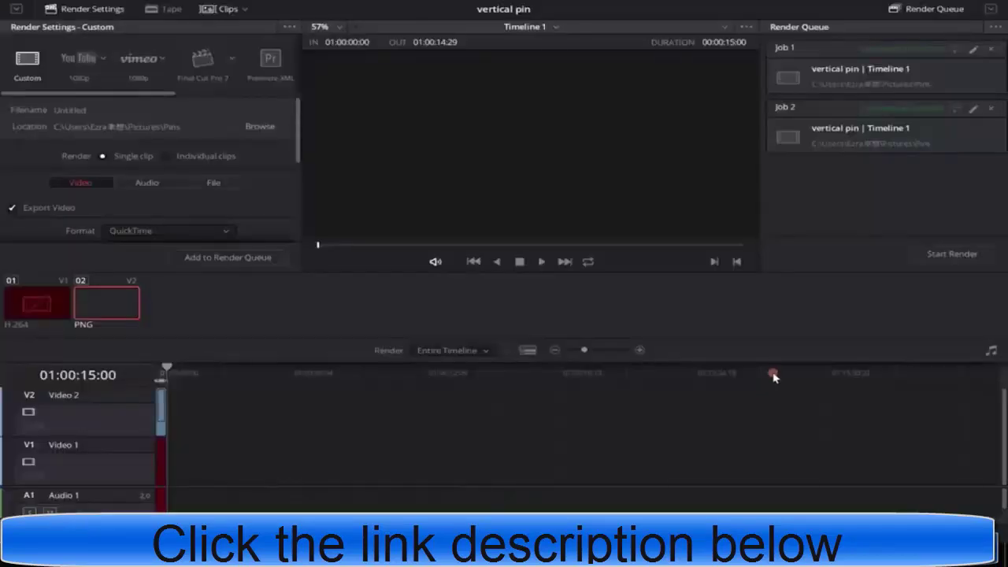
Clear both render jobs, the timeline clips and all Media Pool clips.
{"action": "left_click", "coordinate": [991, 51]}
{"action": "left_click", "coordinate": [991, 49]}
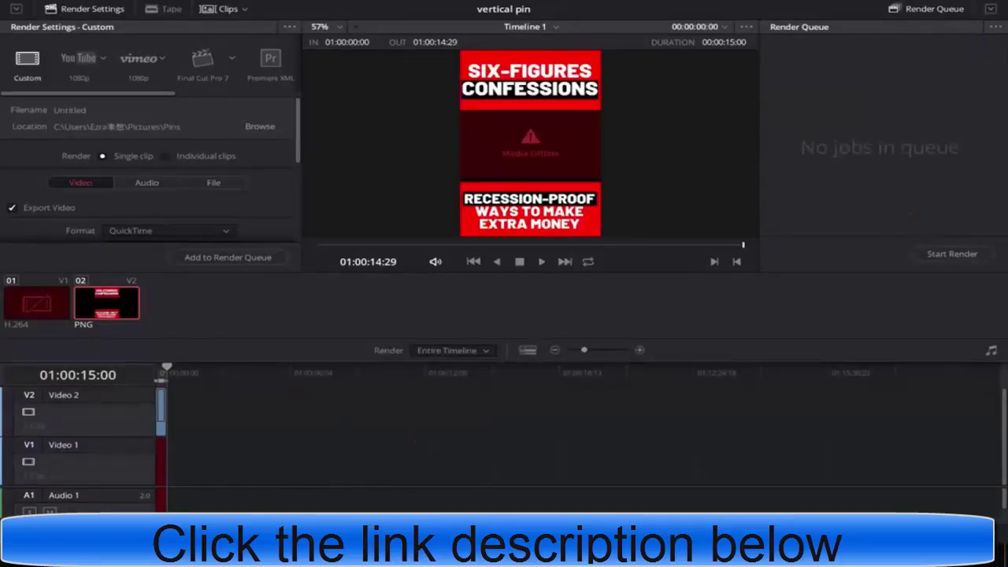
{"action": "left_click", "coordinate": [406, 508]}
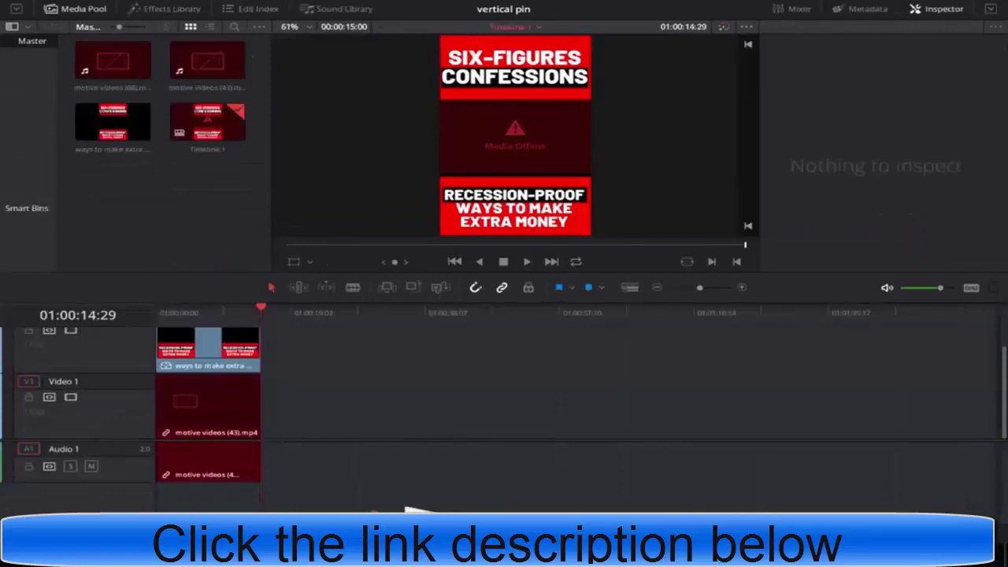
{"action": "left_click", "coordinate": [224, 404]}
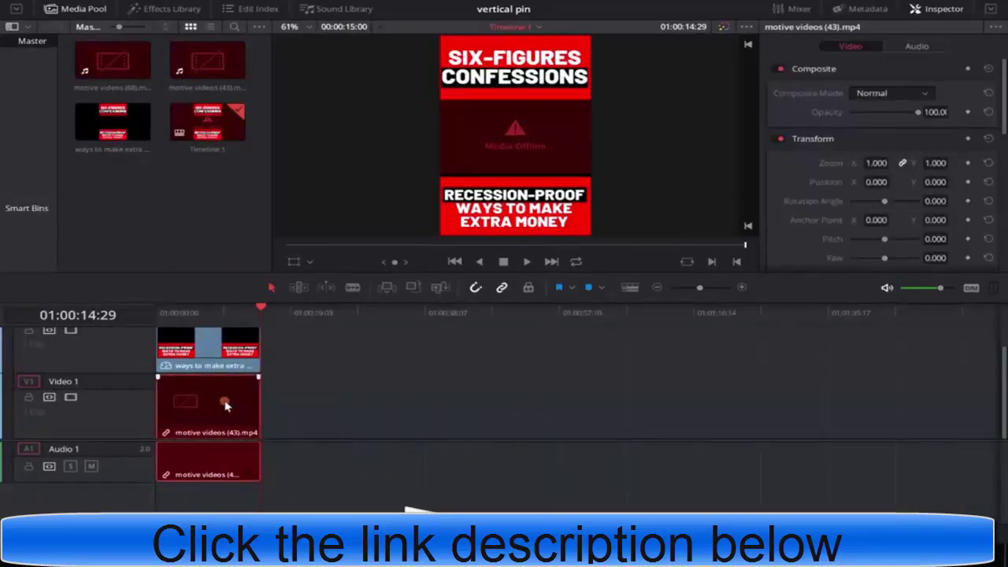
{"action": "key", "text": "Delete"}
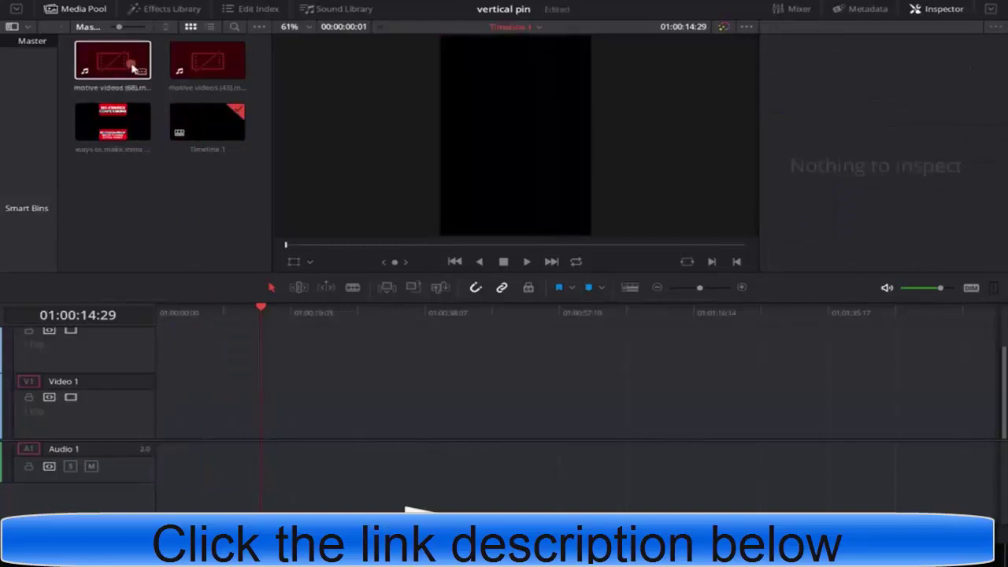
{"action": "key", "text": "ctrl+a"}
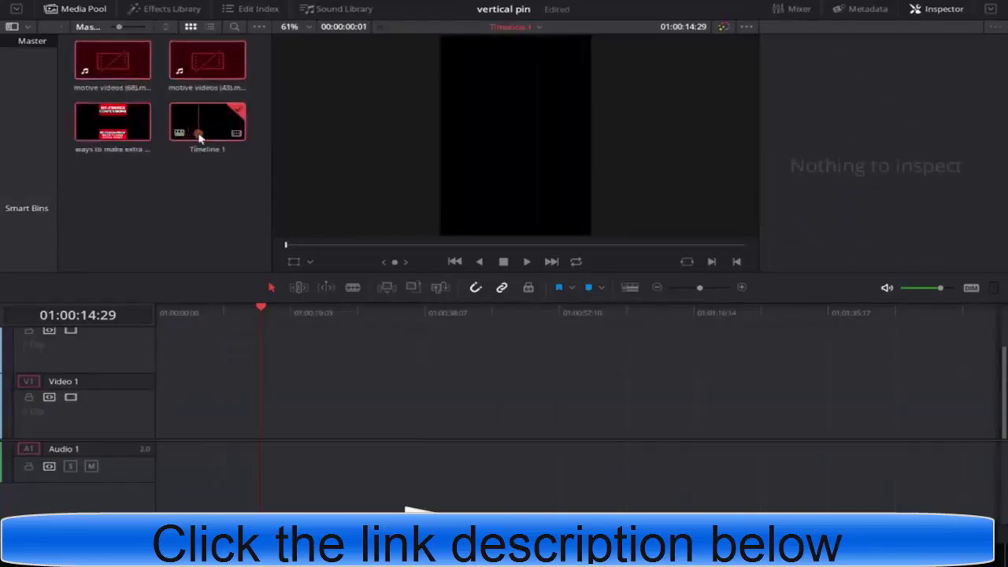
{"action": "key", "text": "Delete"}
{"action": "left_click", "coordinate": [638, 309]}
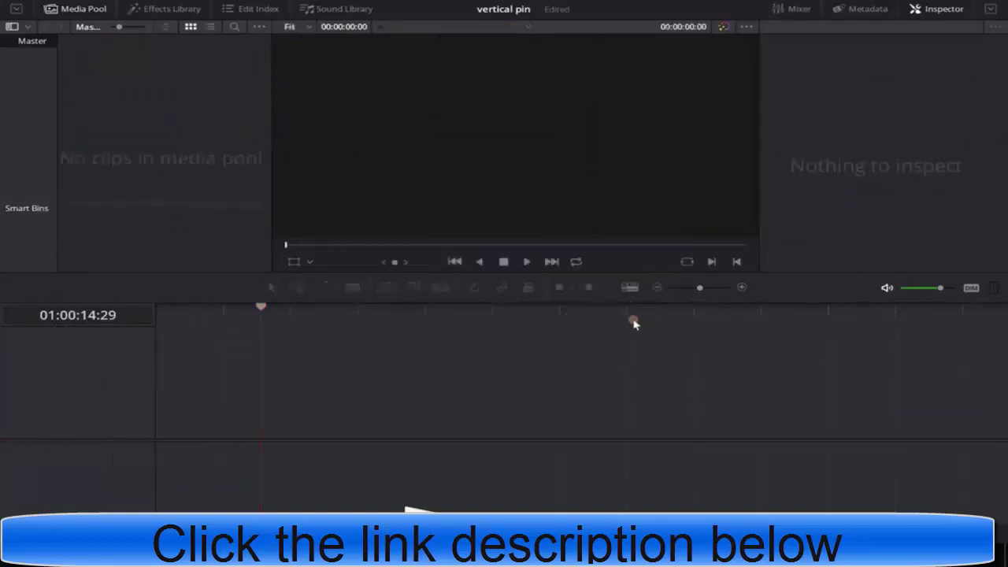
Import the Super Affiliate System video1 image from the Pins folder.
{"action": "key", "text": "ctrl+i"}
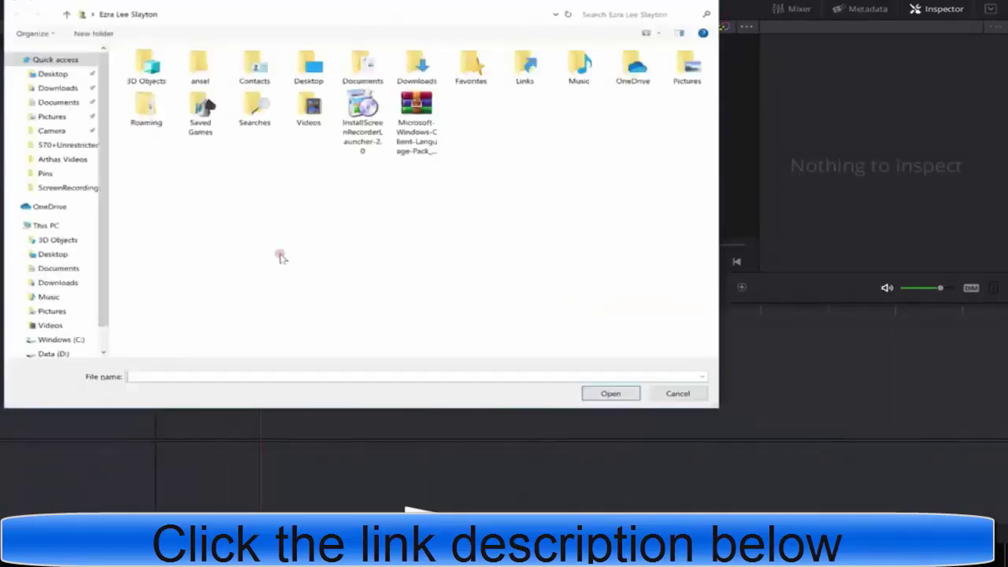
{"action": "left_click", "coordinate": [47, 176]}
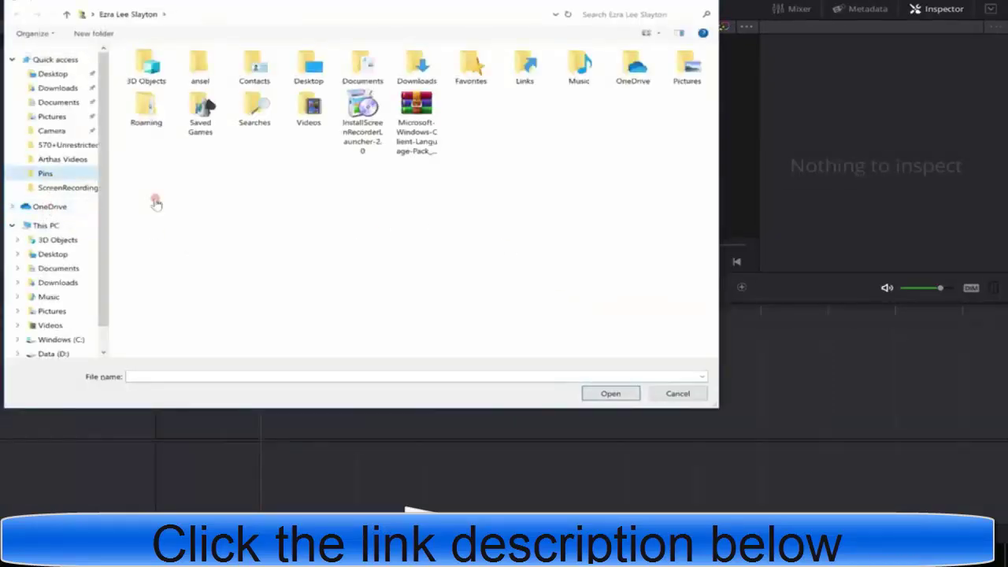
{"action": "scroll", "coordinate": [599, 204], "scroll_direction": "down", "scroll_amount": 10}
{"action": "scroll", "coordinate": [614, 212], "scroll_direction": "down", "scroll_amount": 5}
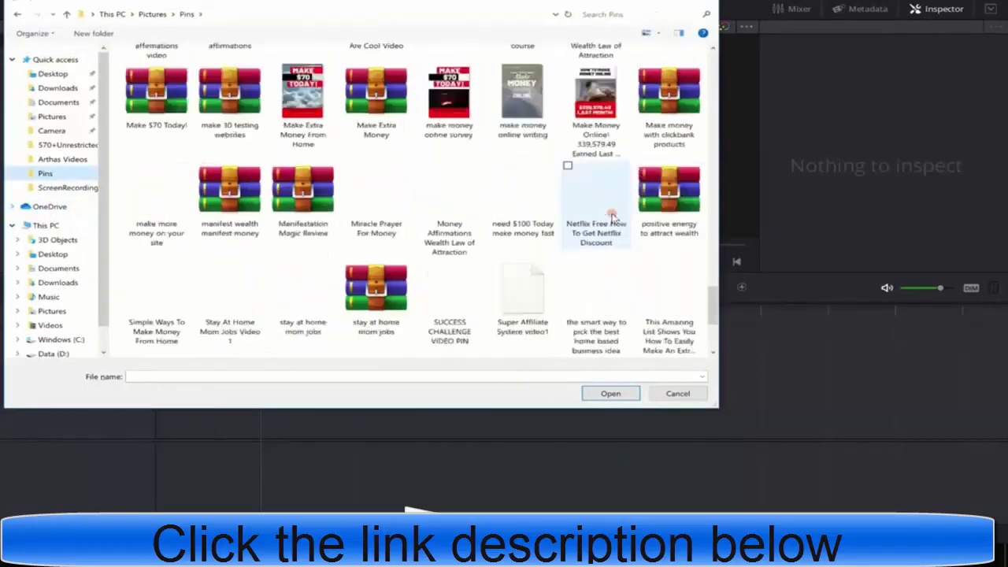
{"action": "left_click", "coordinate": [543, 93]}
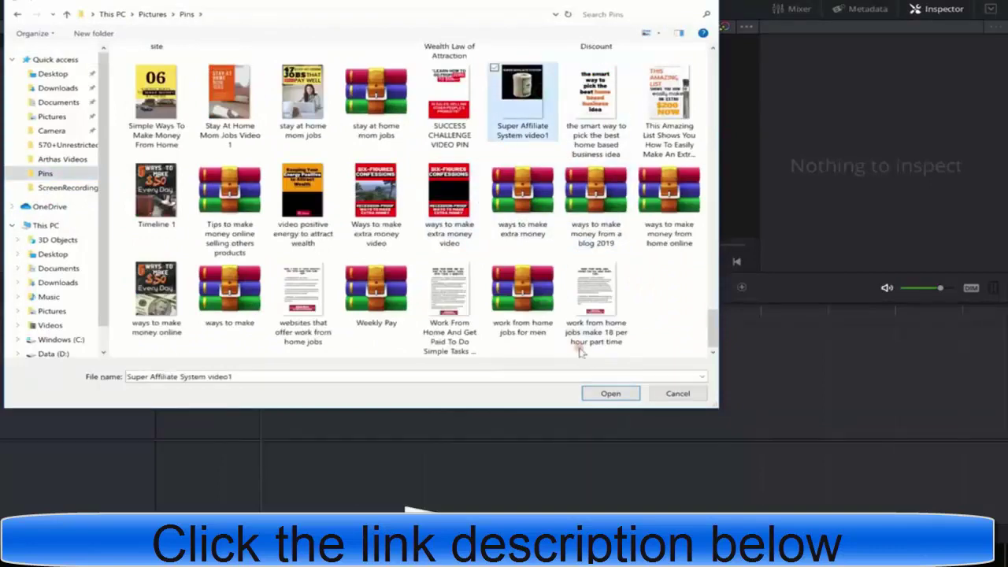
{"action": "left_click", "coordinate": [610, 393]}
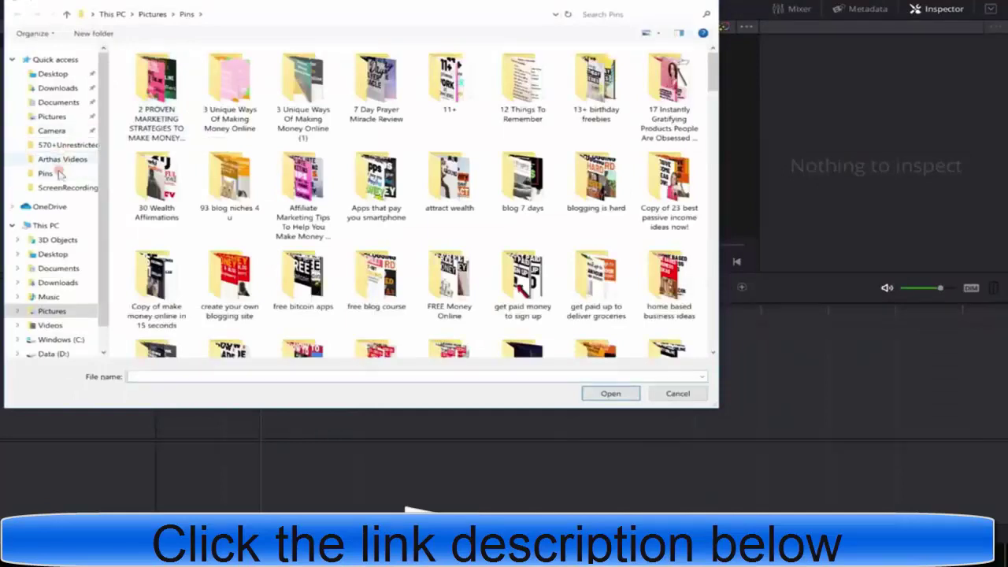
Import motive videos (32) from Data (D:) > Swipes Videos > motivational videos.
{"action": "scroll", "coordinate": [53, 291], "scroll_direction": "down", "scroll_amount": 1}
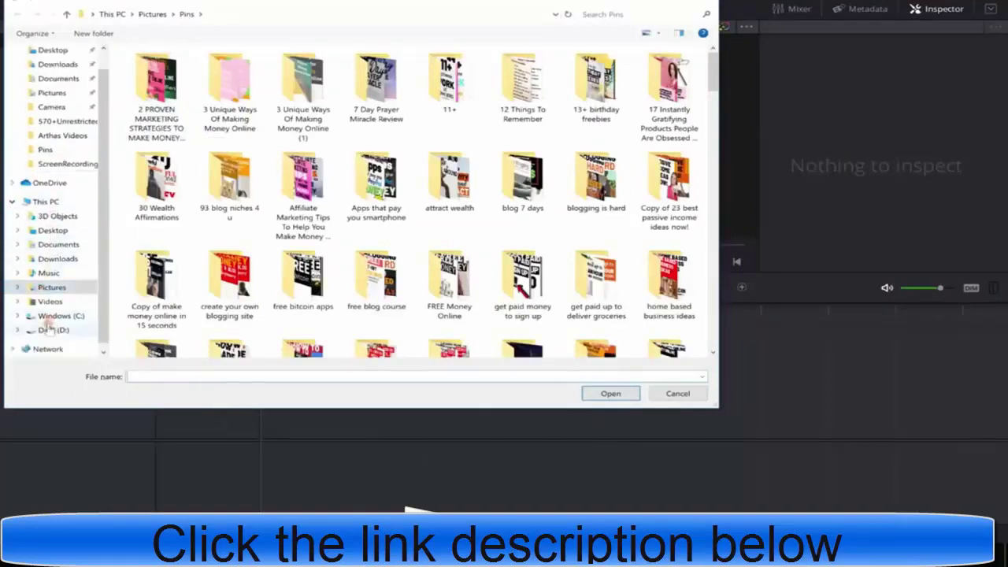
{"action": "left_click", "coordinate": [50, 330]}
{"action": "scroll", "coordinate": [268, 205], "scroll_direction": "down", "scroll_amount": 1}
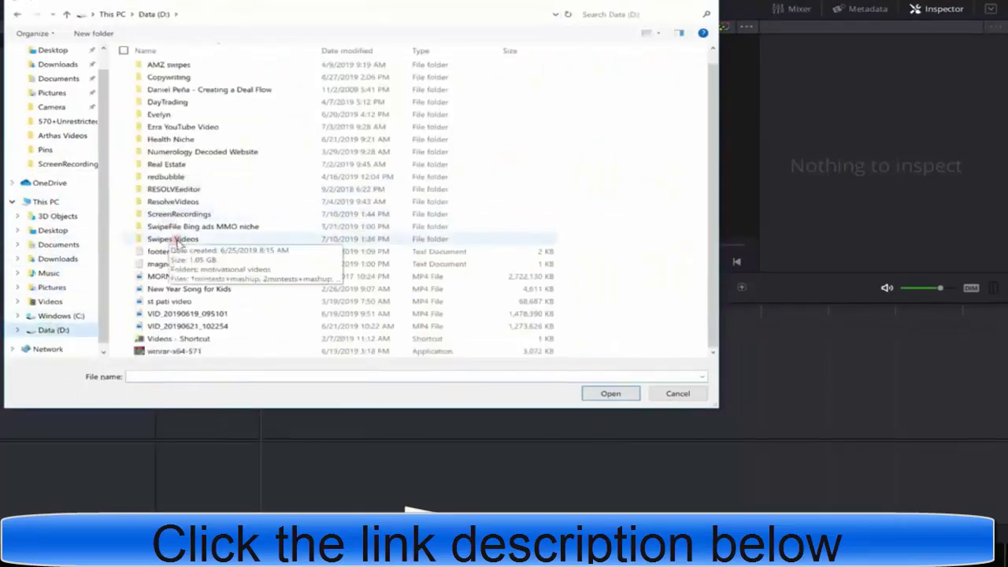
{"action": "double_click", "coordinate": [174, 241]}
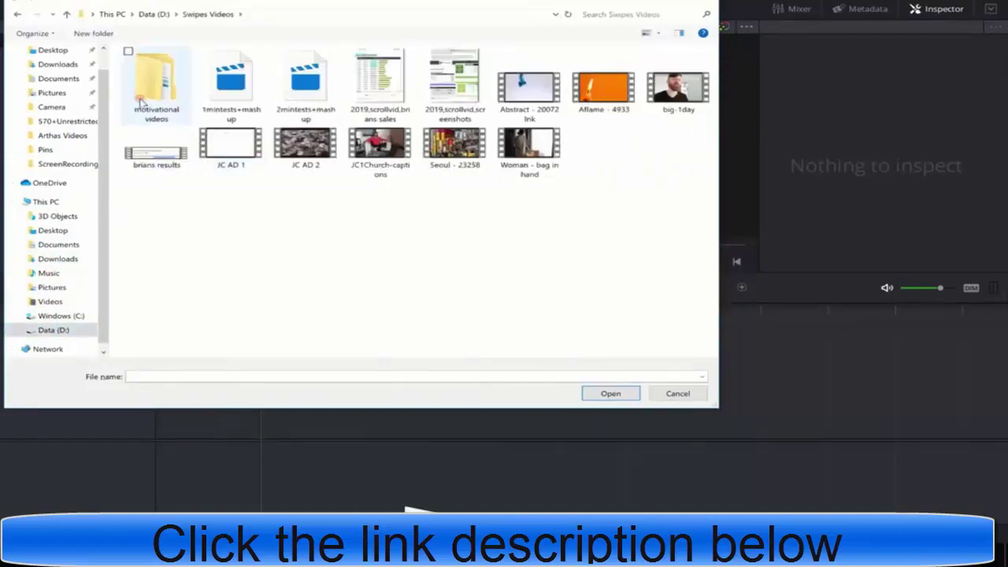
{"action": "double_click", "coordinate": [150, 90]}
{"action": "left_click", "coordinate": [177, 69]}
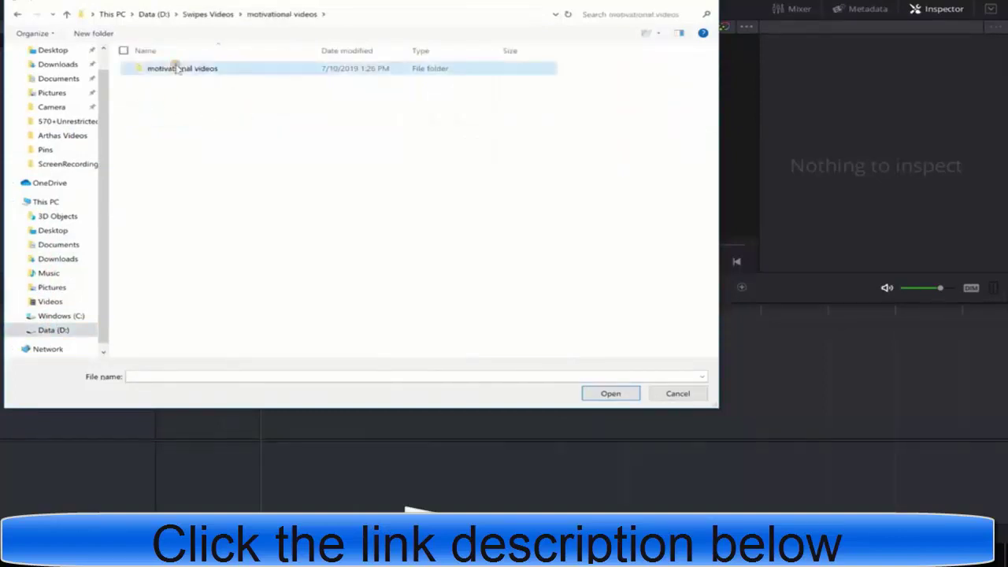
{"action": "double_click", "coordinate": [178, 69]}
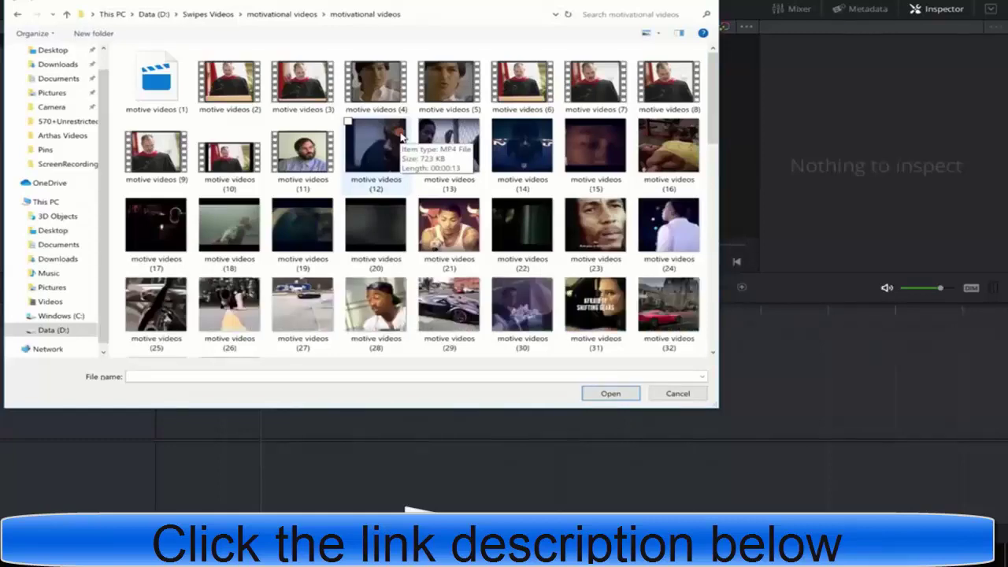
{"action": "scroll", "coordinate": [496, 256], "scroll_direction": "down", "scroll_amount": 5}
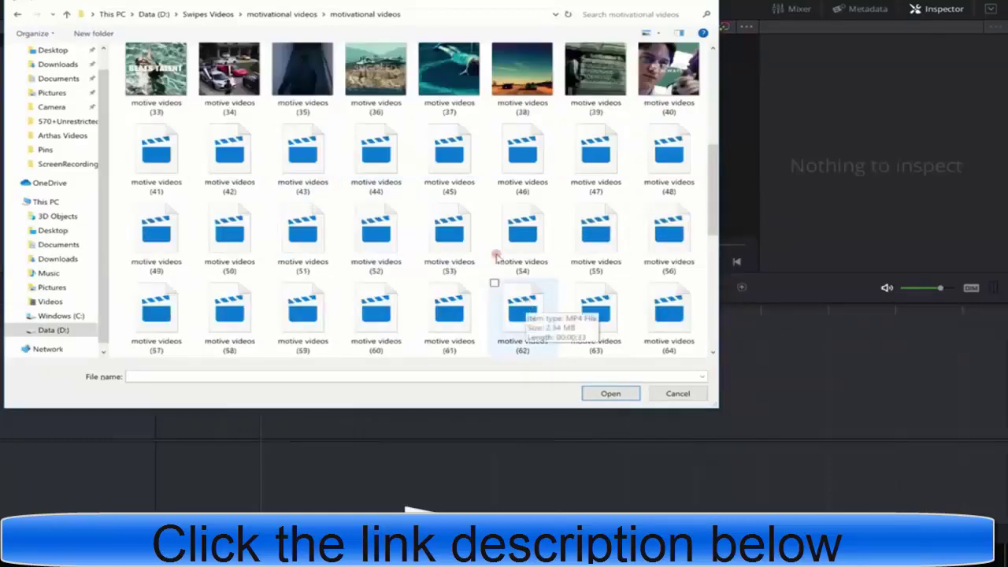
{"action": "scroll", "coordinate": [496, 256], "scroll_direction": "up", "scroll_amount": 5}
{"action": "scroll", "coordinate": [456, 228], "scroll_direction": "down", "scroll_amount": 3}
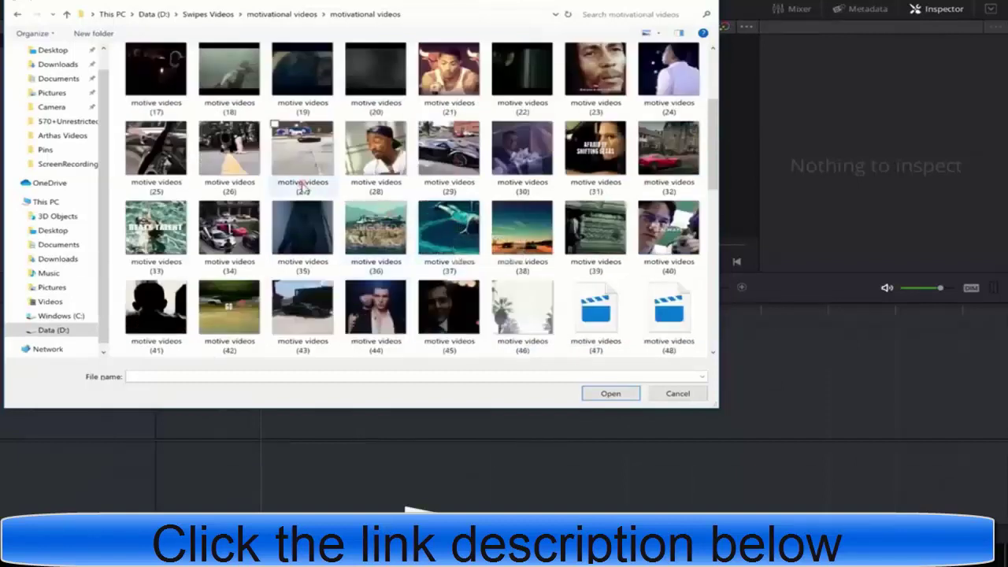
{"action": "left_click", "coordinate": [660, 156]}
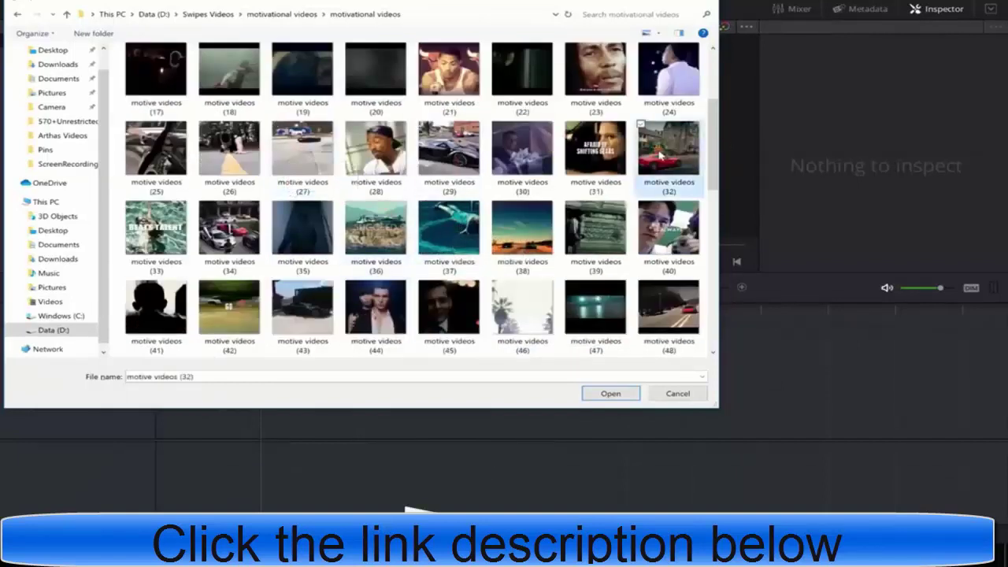
{"action": "left_click", "coordinate": [611, 395]}
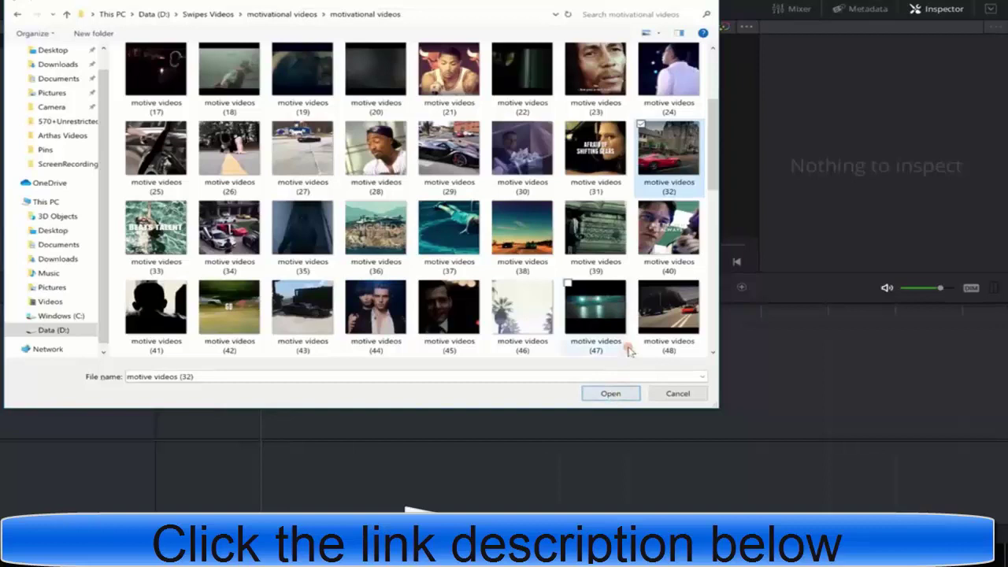
Stack the image over the motive video on a new timeline, trimming it to the video's length.
{"action": "left_click", "coordinate": [608, 393]}
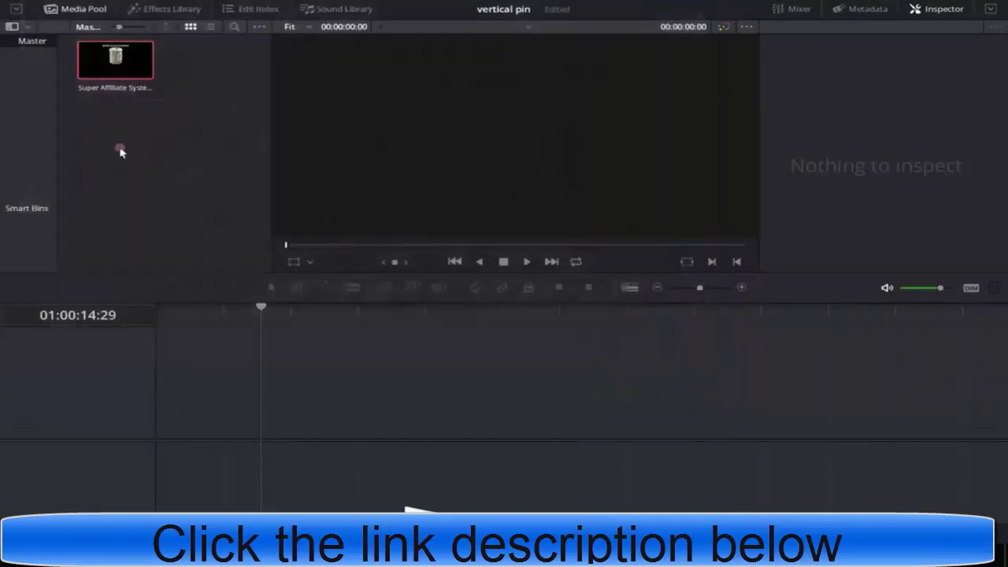
{"action": "left_click_drag", "start_coordinate": [208, 401], "coordinate": [155, 272]}
{"action": "left_click_drag", "start_coordinate": [213, 61], "coordinate": [161, 407]}
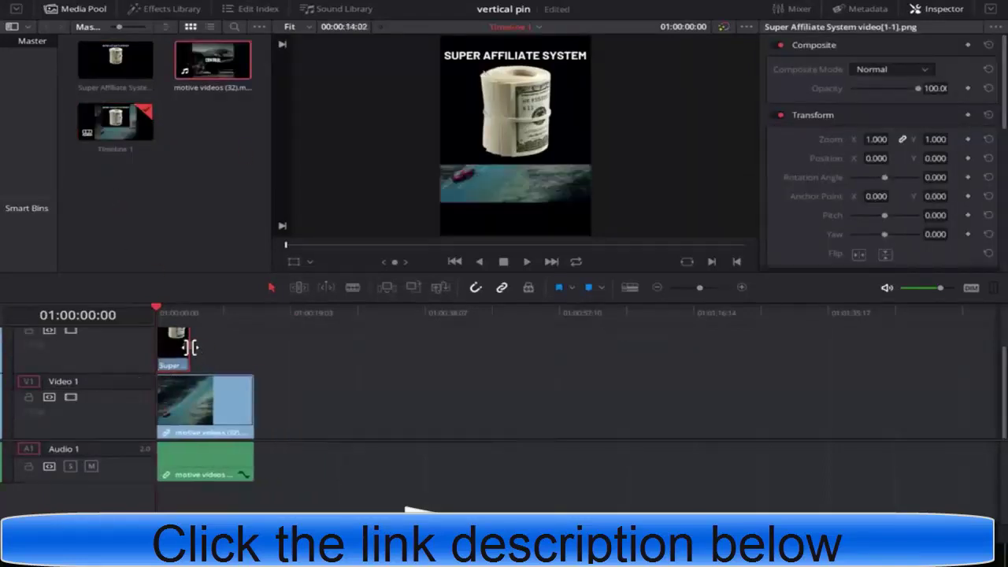
{"action": "left_click_drag", "start_coordinate": [196, 343], "coordinate": [250, 345]}
Zoom the motive video to 1.050 and move it down to Position Y -252, previewing playback.
{"action": "left_click", "coordinate": [234, 336]}
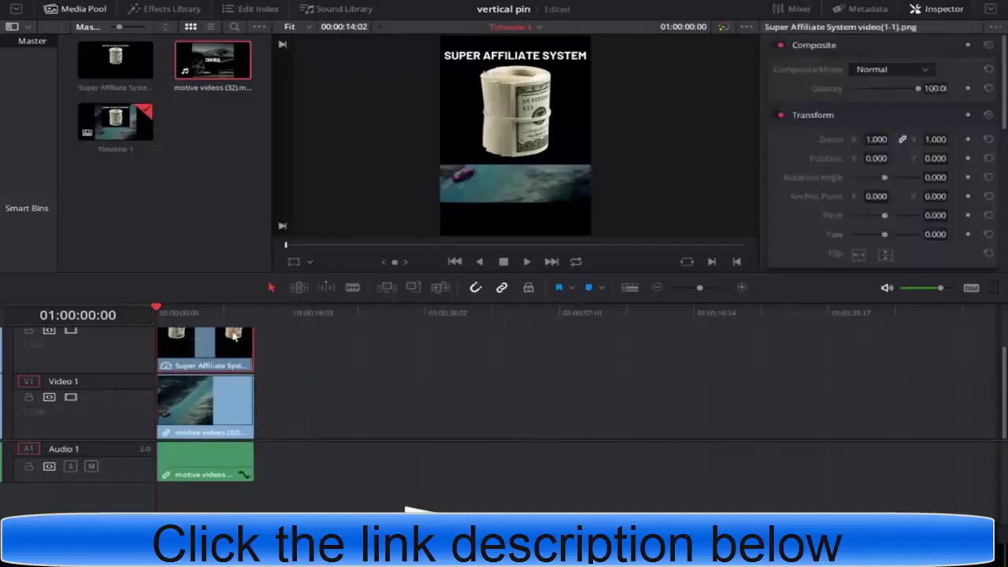
{"action": "left_click", "coordinate": [221, 402]}
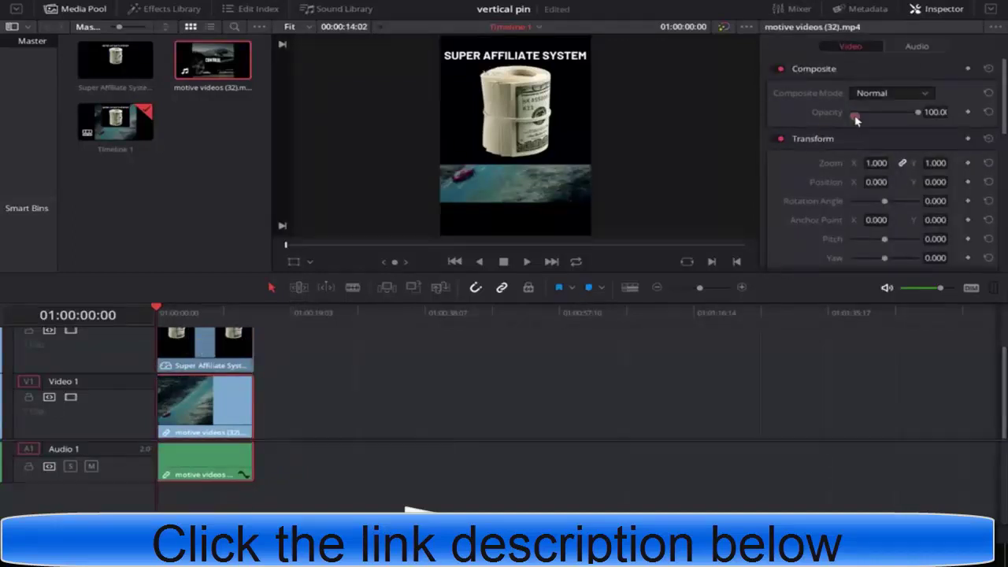
{"action": "left_click_drag", "start_coordinate": [933, 163], "coordinate": [901, 182]}
{"action": "left_click_drag", "start_coordinate": [801, 182], "coordinate": [733, 176]}
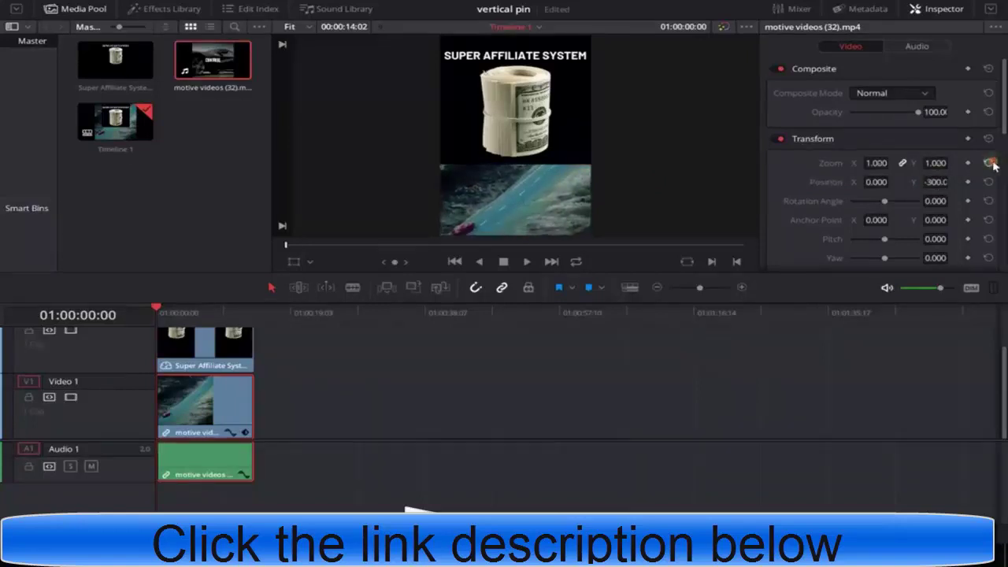
{"action": "left_click_drag", "start_coordinate": [935, 182], "coordinate": [988, 188]}
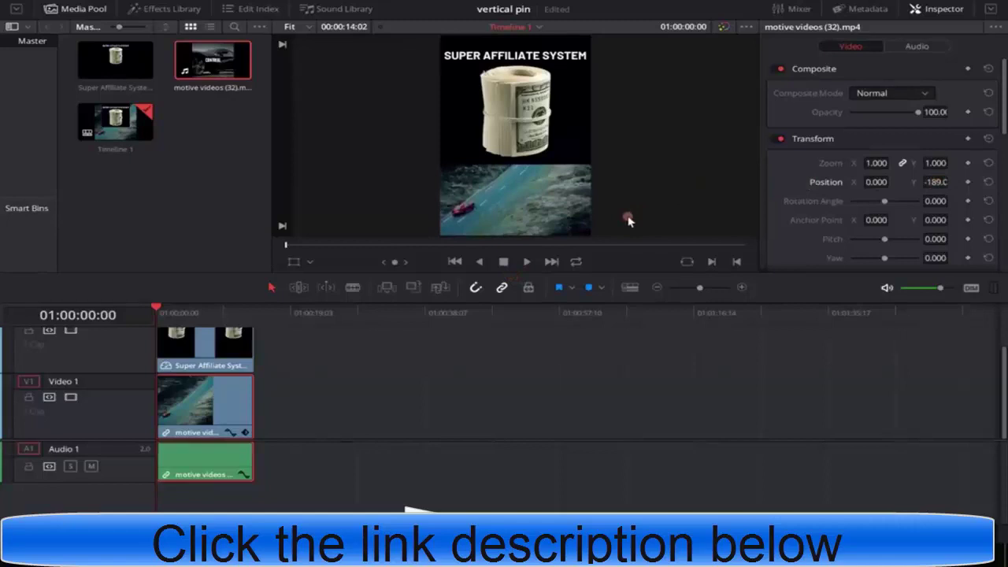
{"action": "key", "text": "space"}
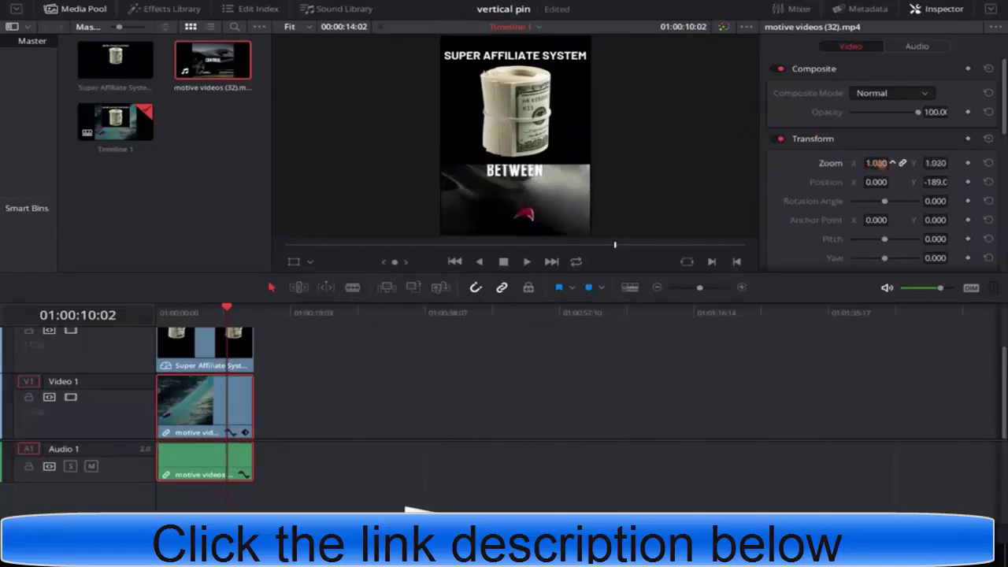
{"action": "left_click_drag", "start_coordinate": [876, 163], "coordinate": [948, 182]}
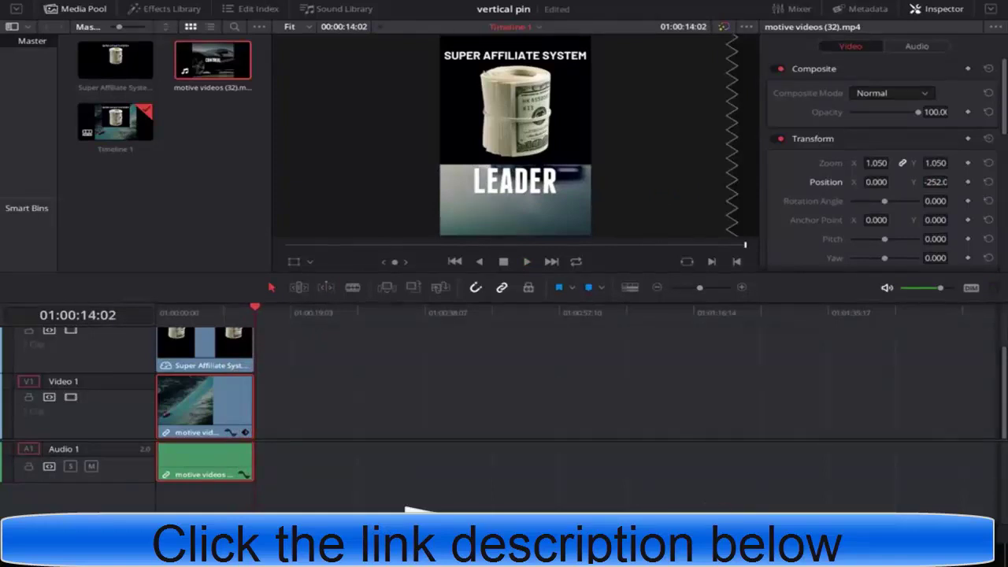
On the Deliver page, set the output format to MP4 with a width of 734.
{"action": "left_click", "coordinate": [709, 555]}
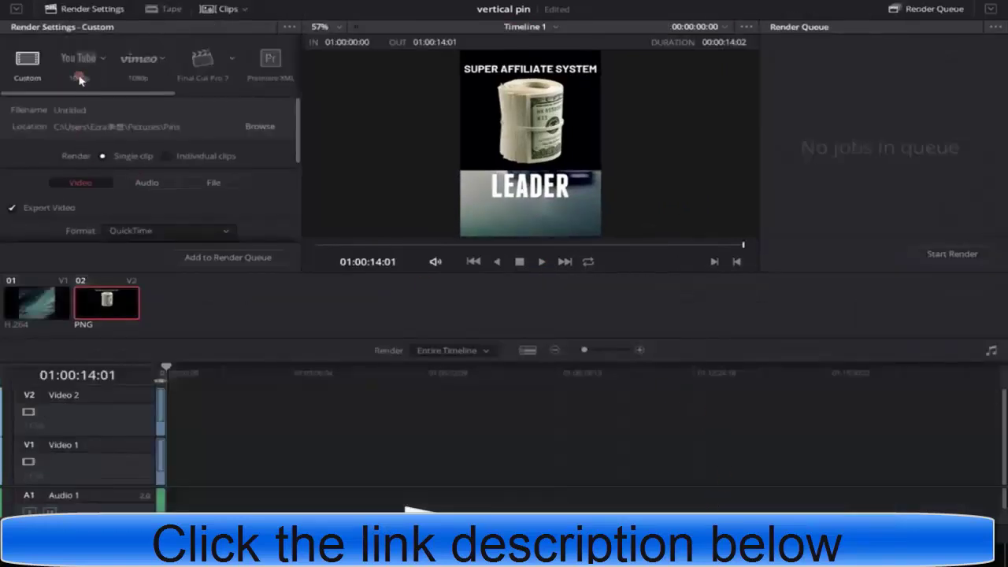
{"action": "scroll", "coordinate": [151, 203], "scroll_direction": "down", "scroll_amount": 1}
{"action": "left_click", "coordinate": [162, 196]}
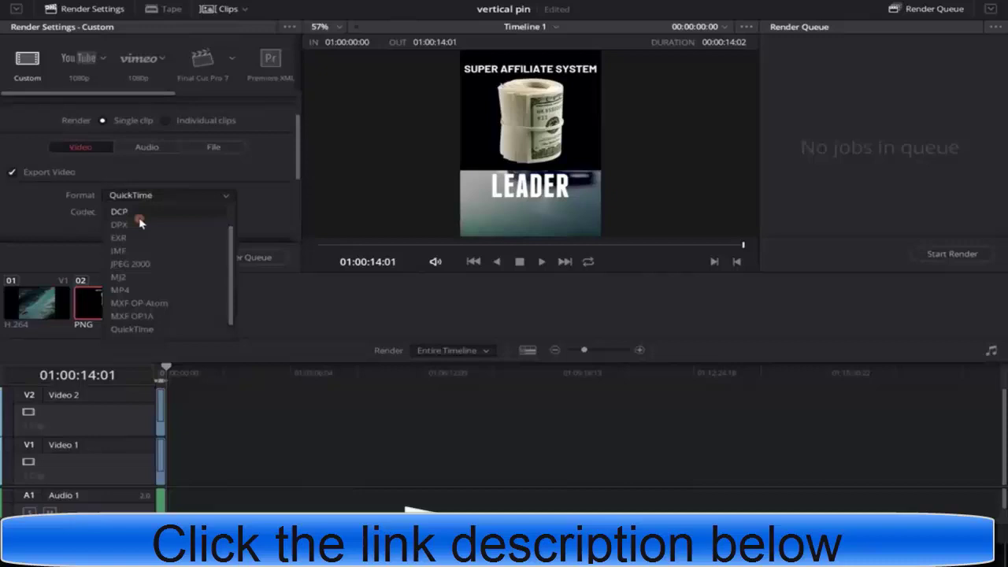
{"action": "left_click", "coordinate": [139, 275]}
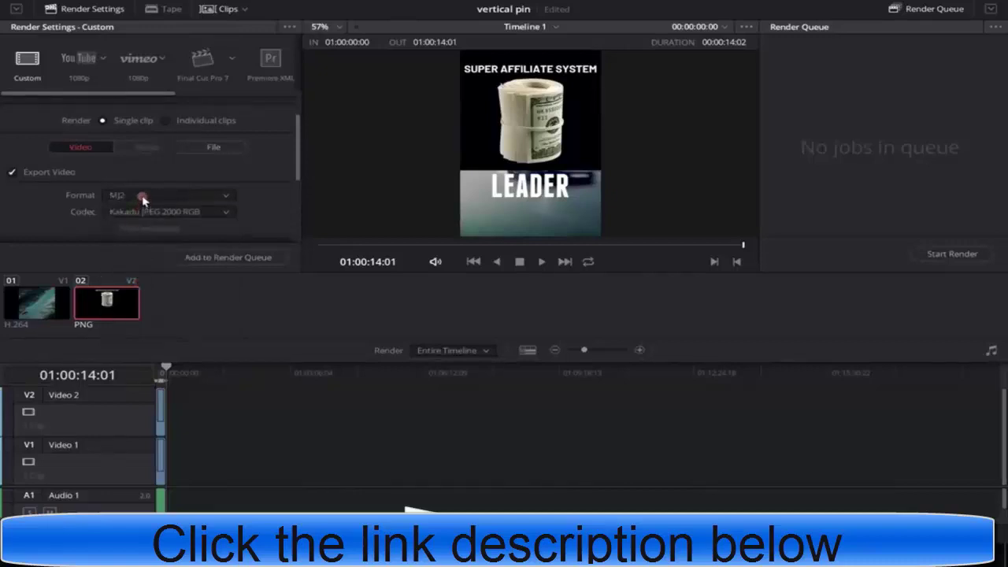
{"action": "left_click", "coordinate": [143, 197]}
{"action": "left_click", "coordinate": [134, 289]}
{"action": "scroll", "coordinate": [195, 198], "scroll_direction": "down", "scroll_amount": 3}
{"action": "left_click", "coordinate": [135, 200]}
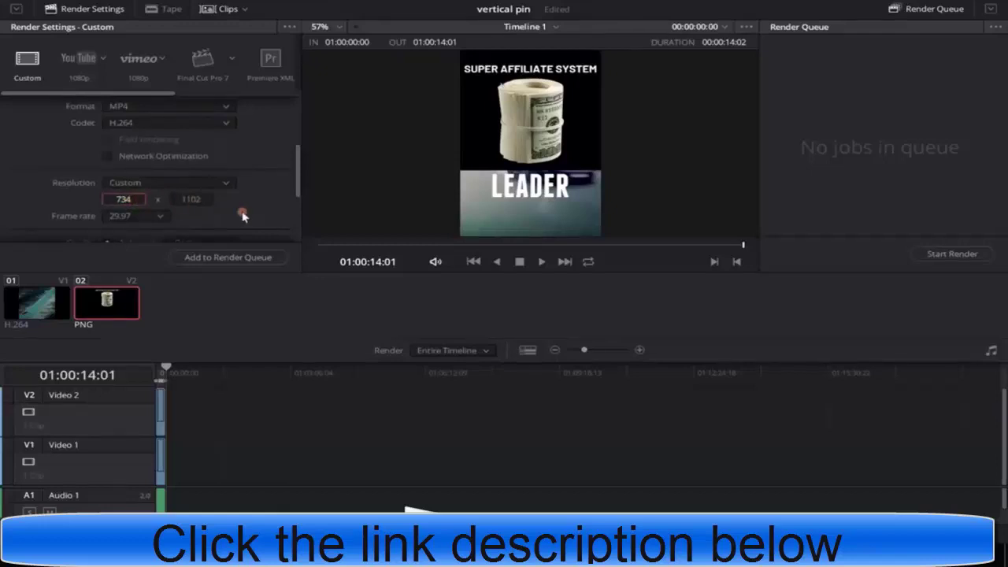
{"action": "key", "text": "Return"}
{"action": "scroll", "coordinate": [197, 174], "scroll_direction": "up", "scroll_amount": 3}
{"action": "left_click", "coordinate": [146, 165]}
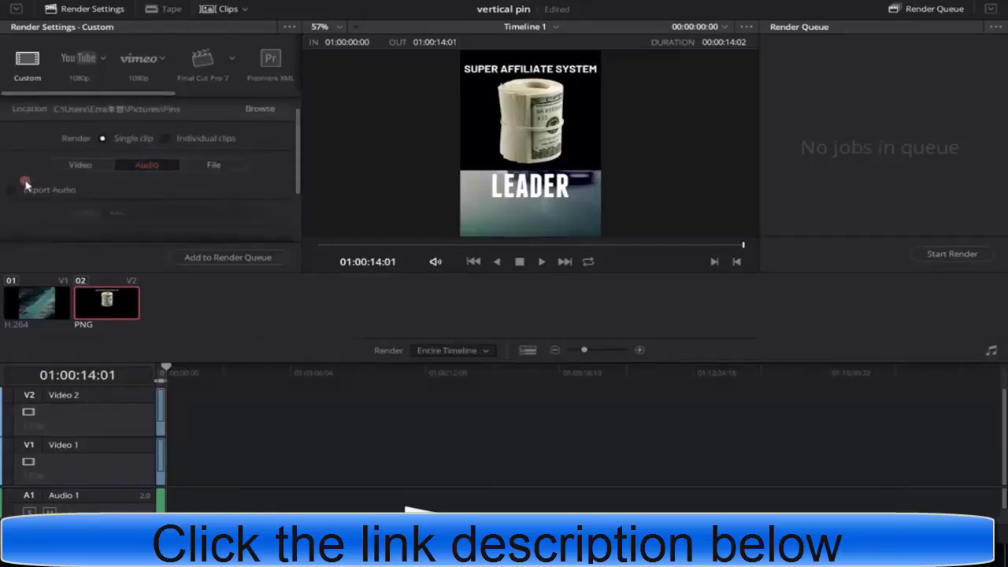
{"action": "left_click", "coordinate": [78, 164]}
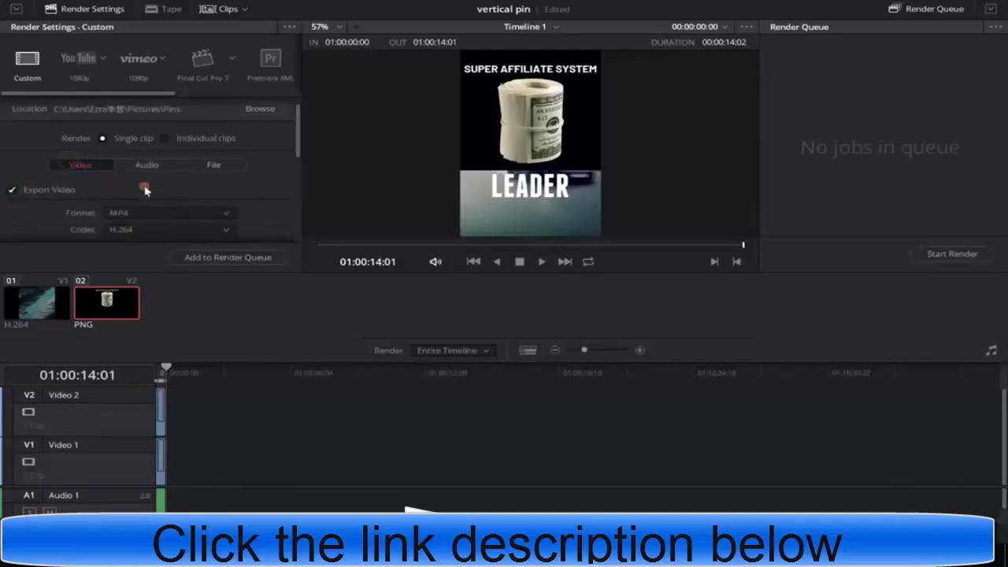
Name the output 'Super Affiliate Demo Video Pin' and add it to the render queue.
{"action": "scroll", "coordinate": [51, 209], "scroll_direction": "down", "scroll_amount": 5}
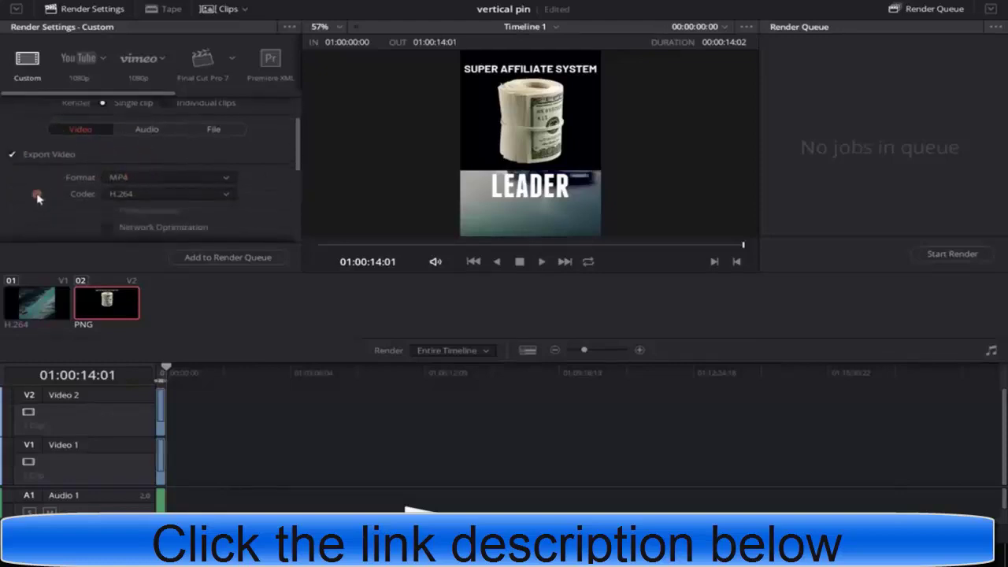
{"action": "scroll", "coordinate": [55, 197], "scroll_direction": "up", "scroll_amount": 1}
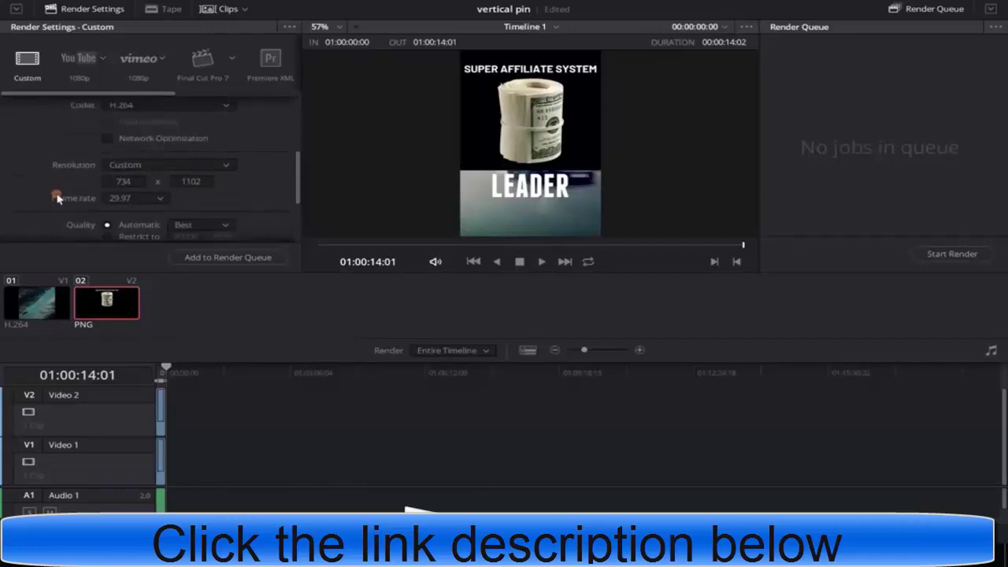
{"action": "scroll", "coordinate": [56, 198], "scroll_direction": "up", "scroll_amount": 4}
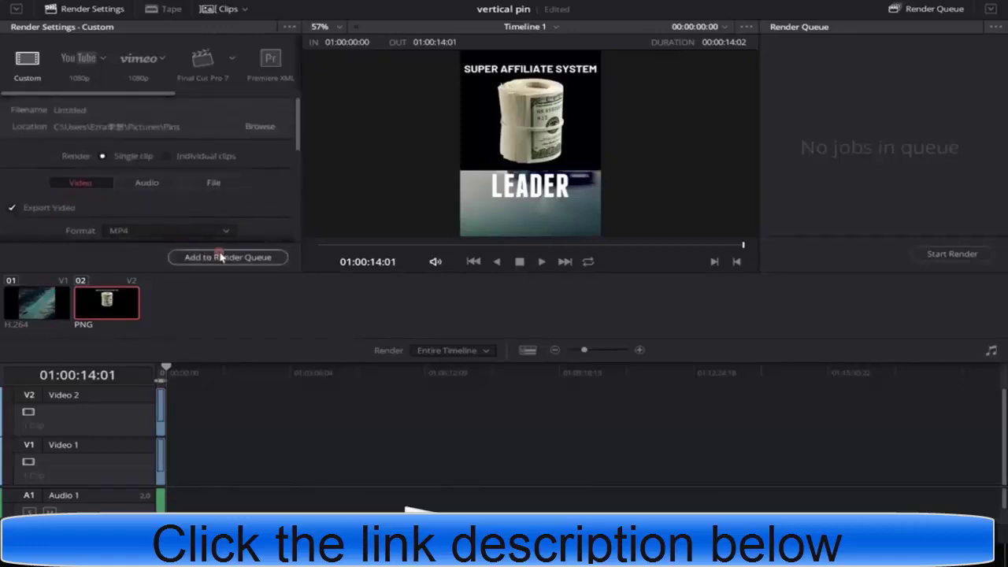
{"action": "left_click", "coordinate": [118, 111]}
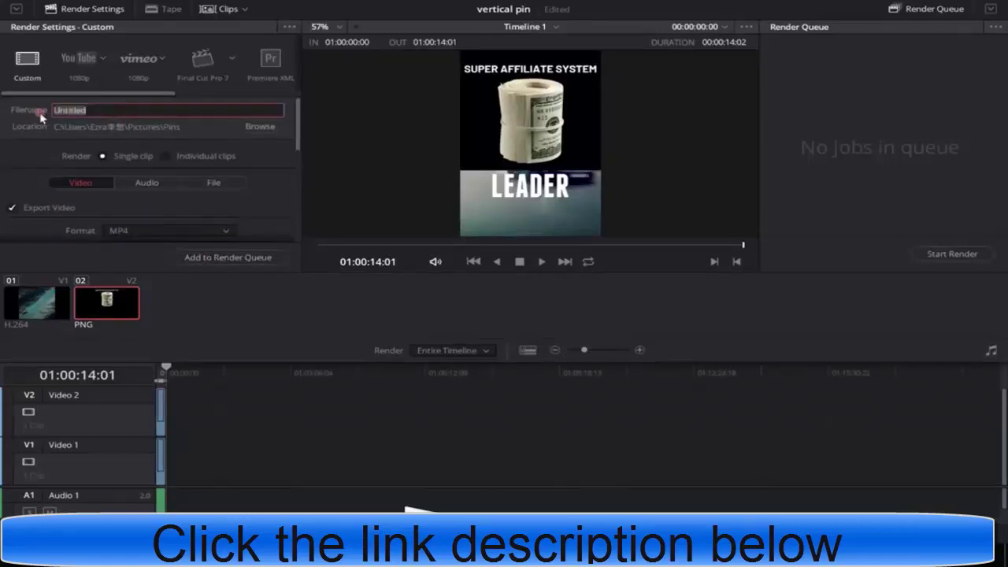
{"action": "type", "text": "Super Affiliate Demo Video Pin"}
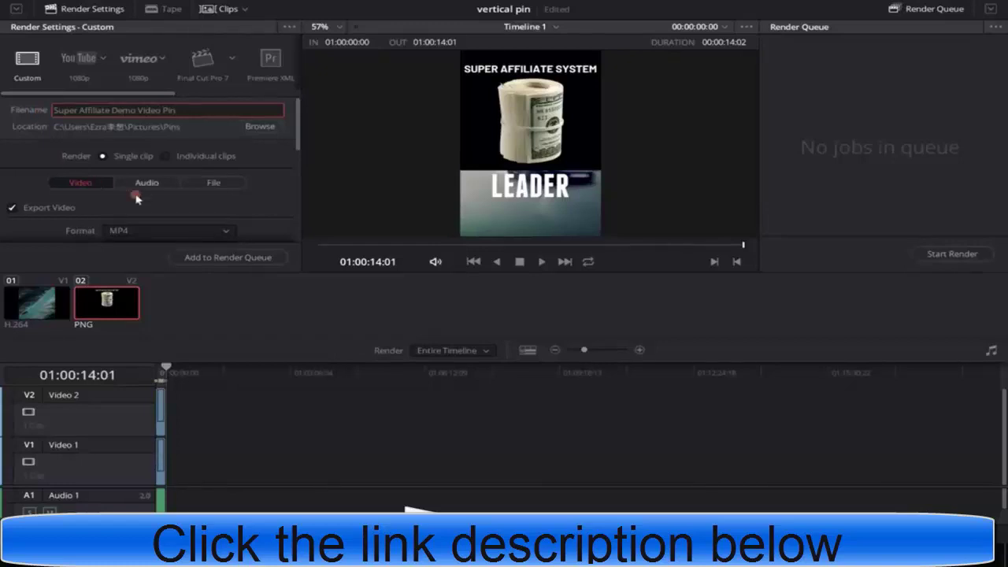
{"action": "left_click", "coordinate": [225, 258]}
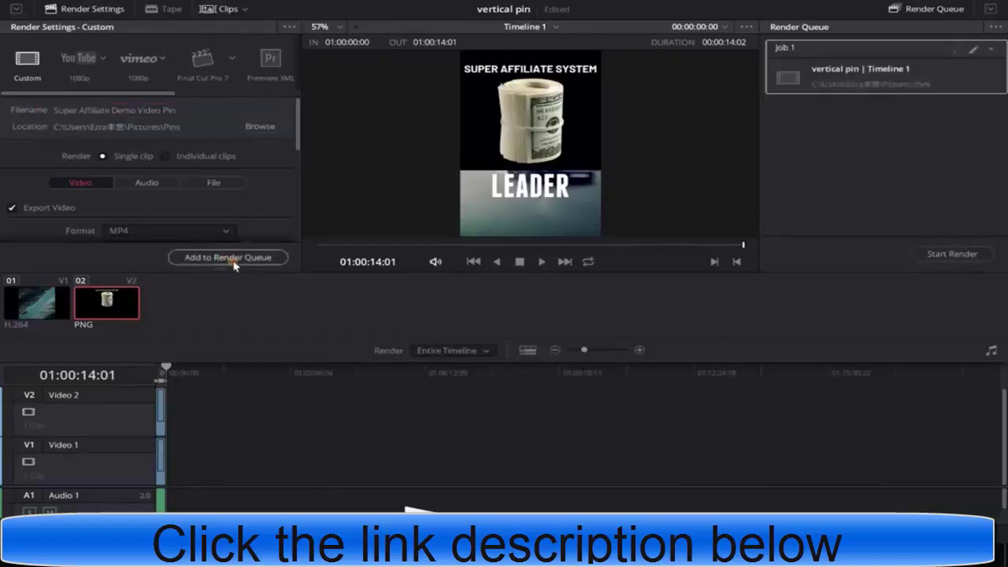
Render the job, open the rendered video's folder, then close Resolve saving the project.
{"action": "left_click", "coordinate": [941, 253]}
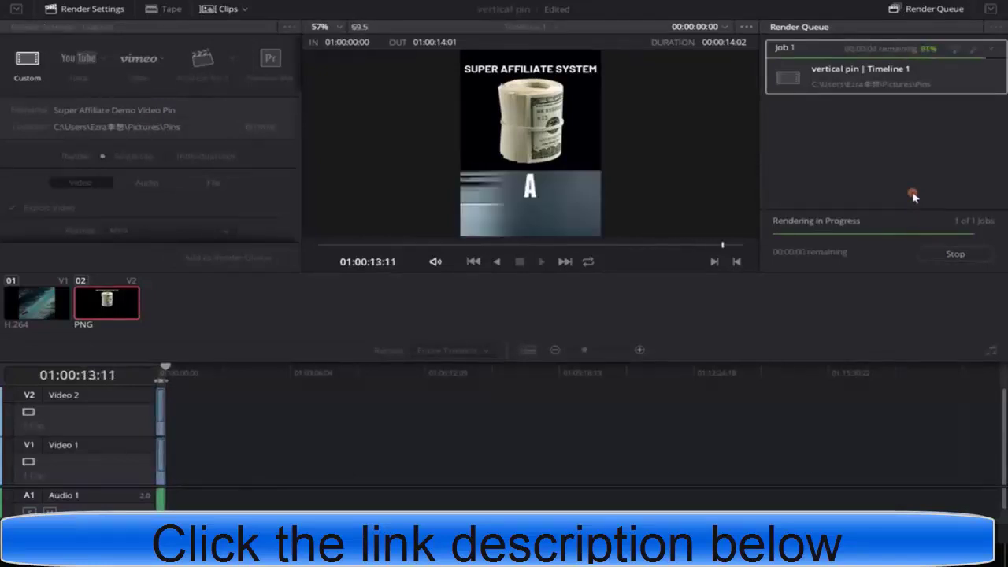
{"action": "right_click", "coordinate": [888, 76]}
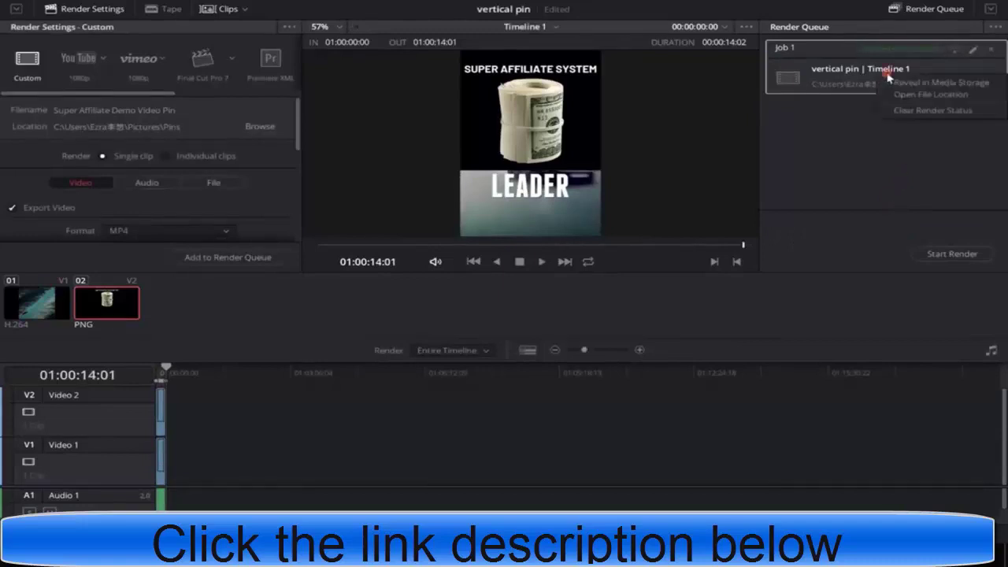
{"action": "left_click", "coordinate": [929, 95]}
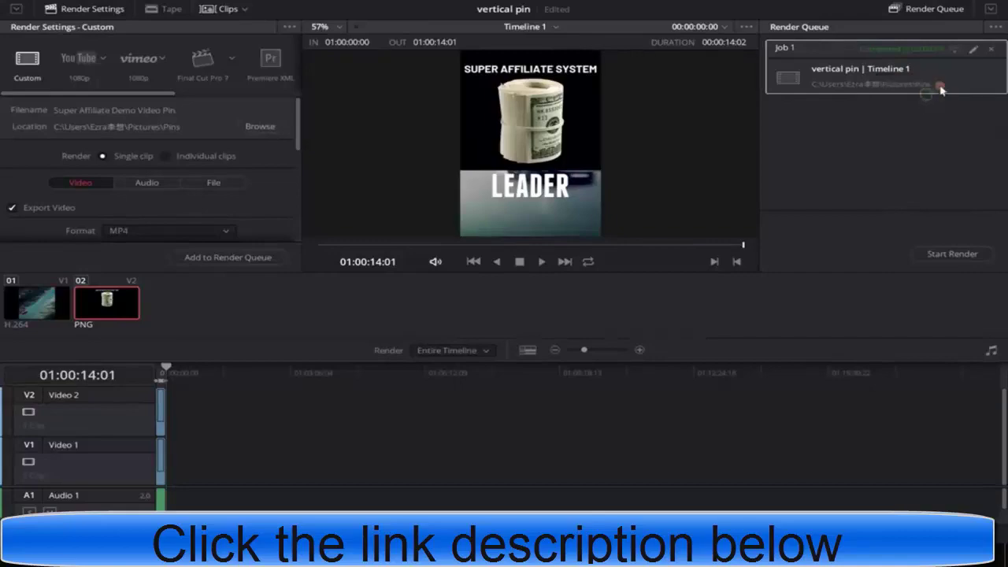
{"action": "key", "text": "alt+F4"}
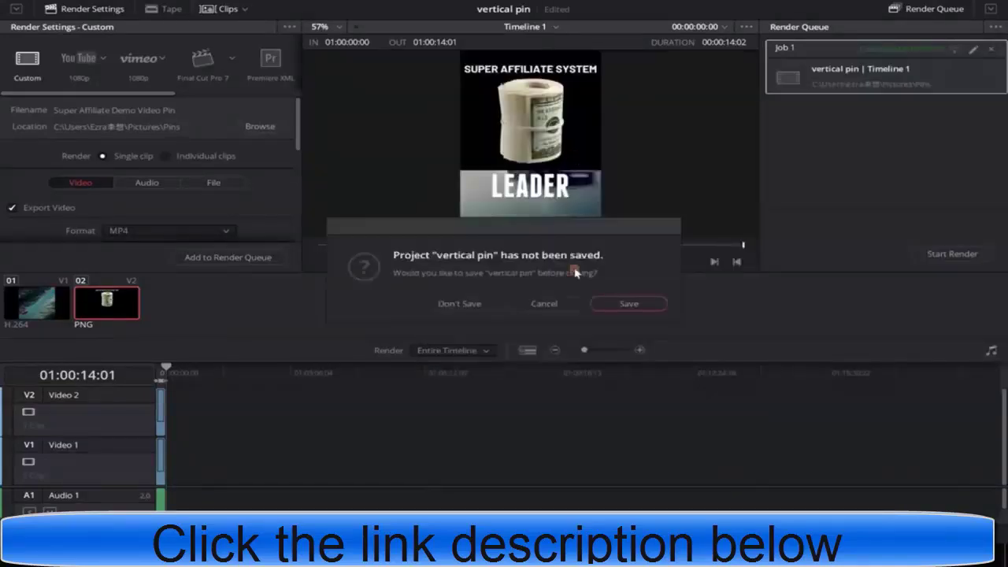
{"action": "left_click", "coordinate": [629, 304]}
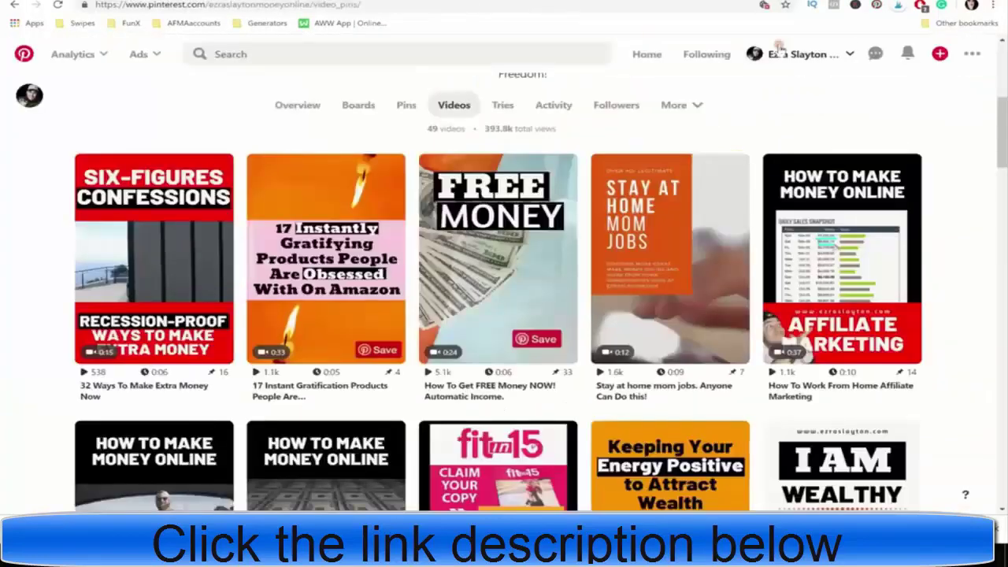
Start a new pin and upload the rendered video by dragging it from the Pins folder.
{"action": "left_click", "coordinate": [939, 54]}
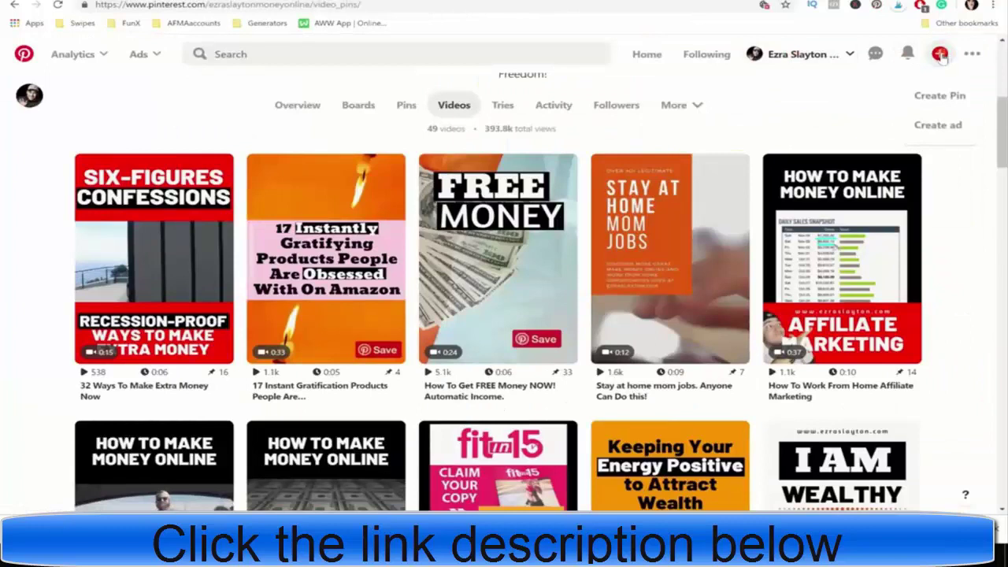
{"action": "left_click", "coordinate": [940, 96]}
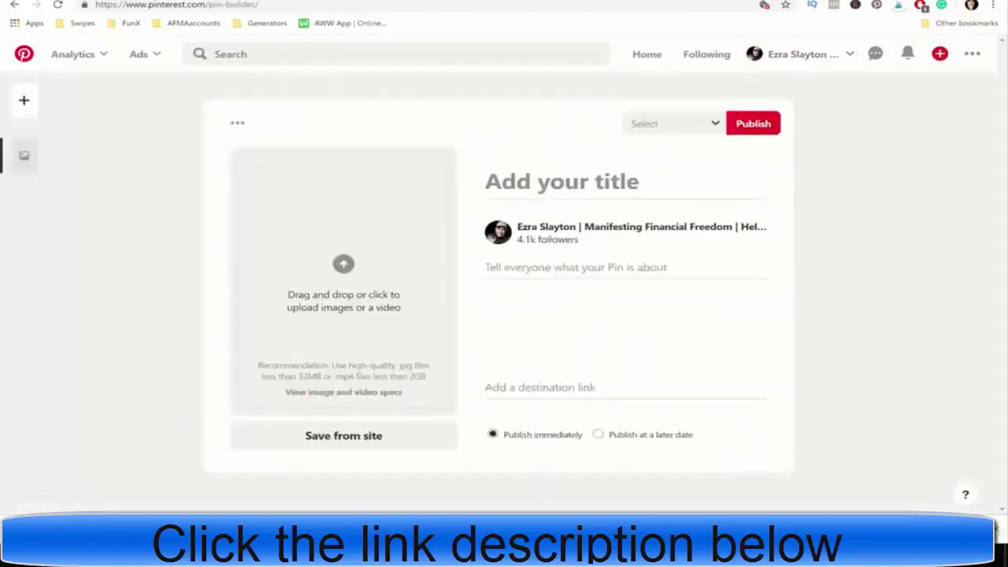
{"action": "left_click", "coordinate": [150, 480]}
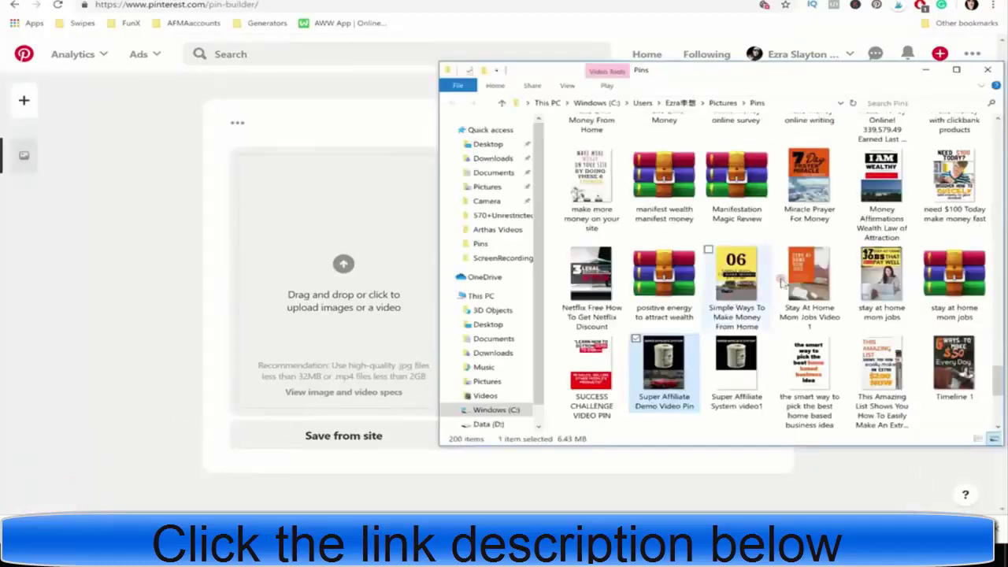
{"action": "left_click_drag", "start_coordinate": [646, 373], "coordinate": [342, 265]}
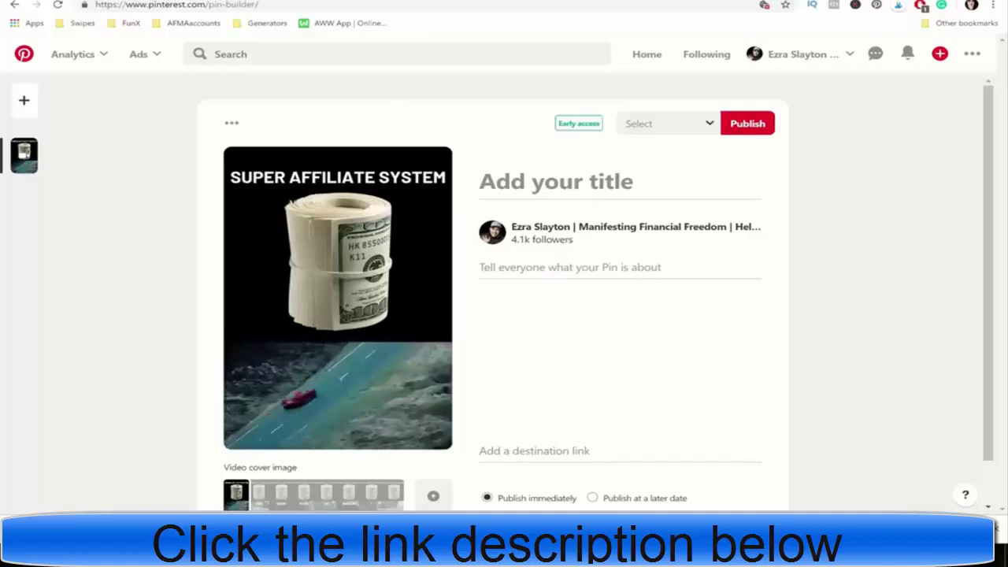
Title the pin 'Affiliate Marketing Training Free Value Make Money From Home!' and add a passive-income description with hashtags #makemoney #flex #bankrolls #love #video.
{"action": "left_click", "coordinate": [553, 185]}
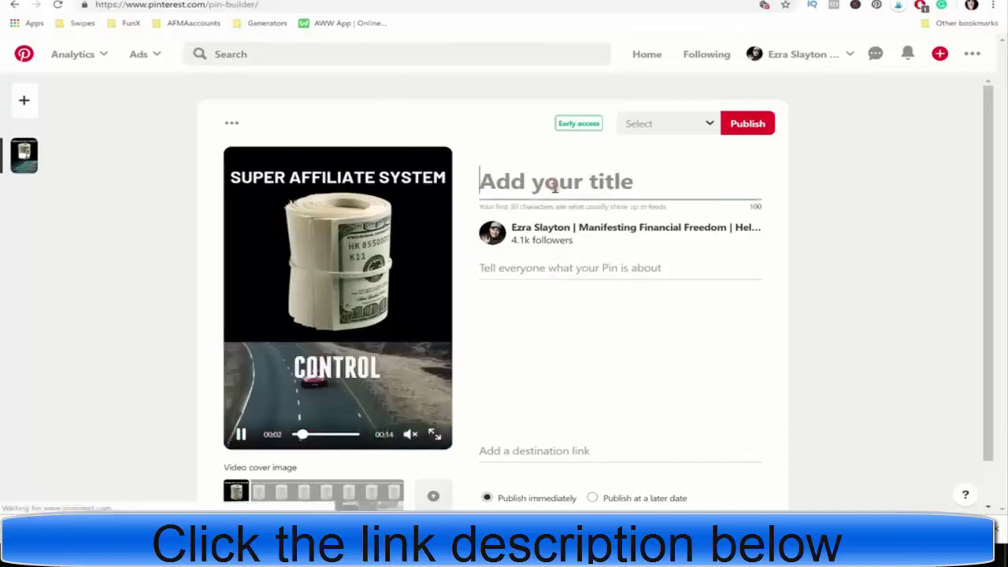
{"action": "type", "text": "Affilia"}
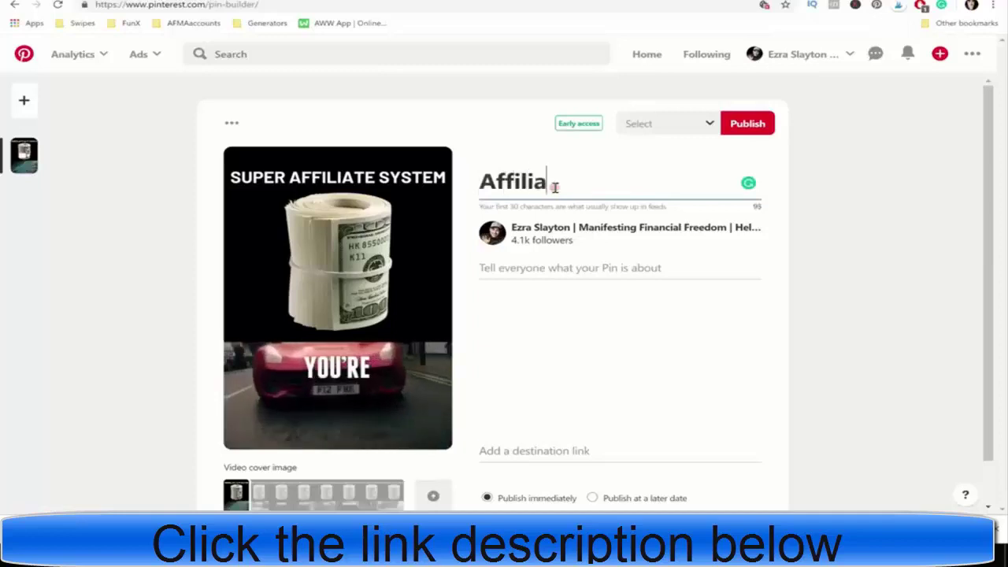
{"action": "type", "text": "te Marketing "}
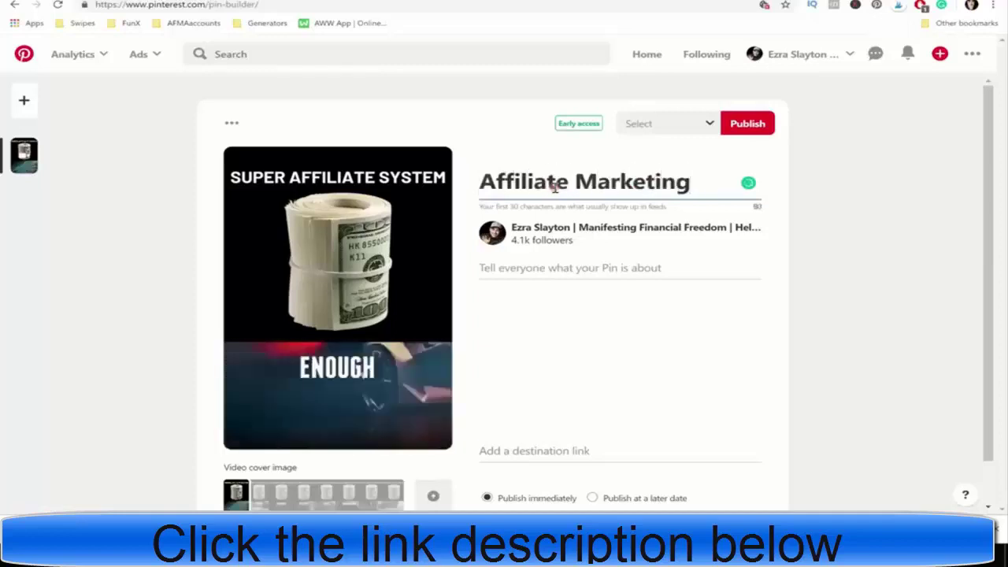
{"action": "type", "text": "Training"}
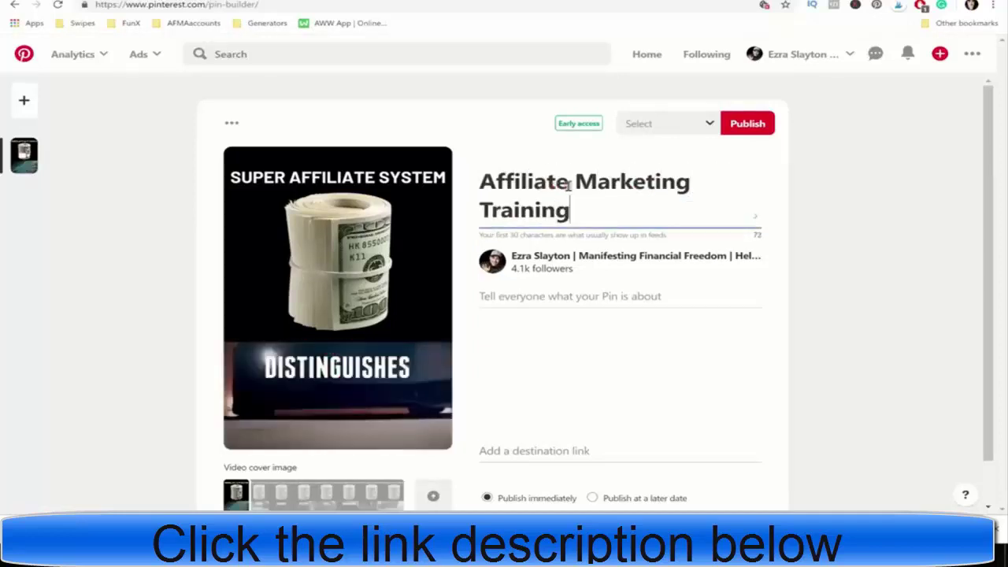
{"action": "type", "text": " Free Va"}
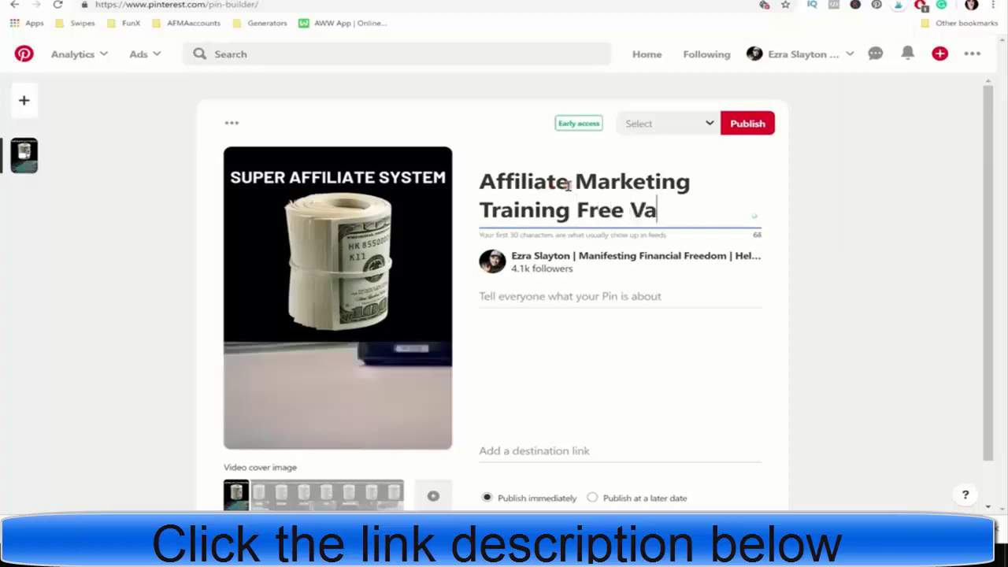
{"action": "type", "text": "lue"}
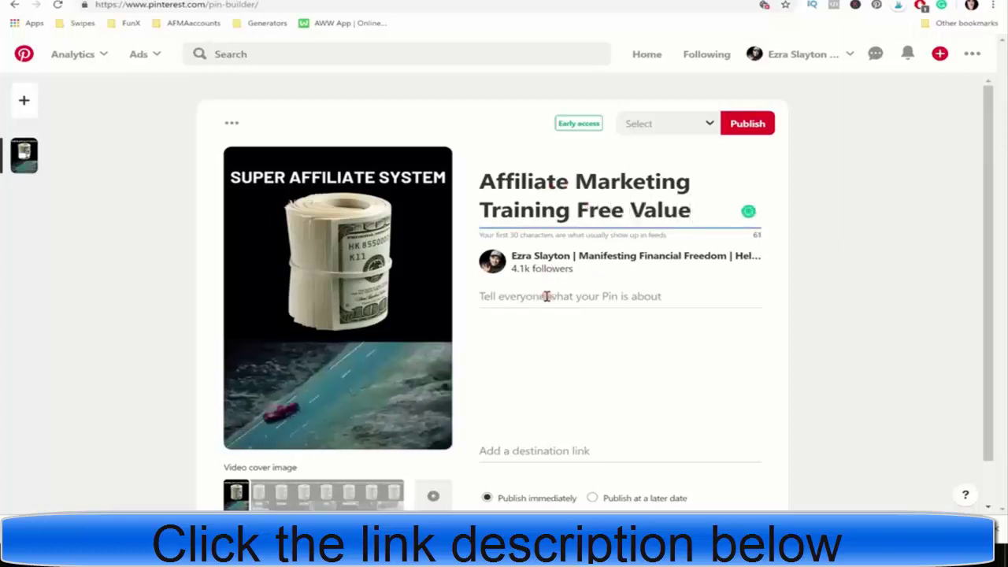
{"action": "type", "text": " Make Money "}
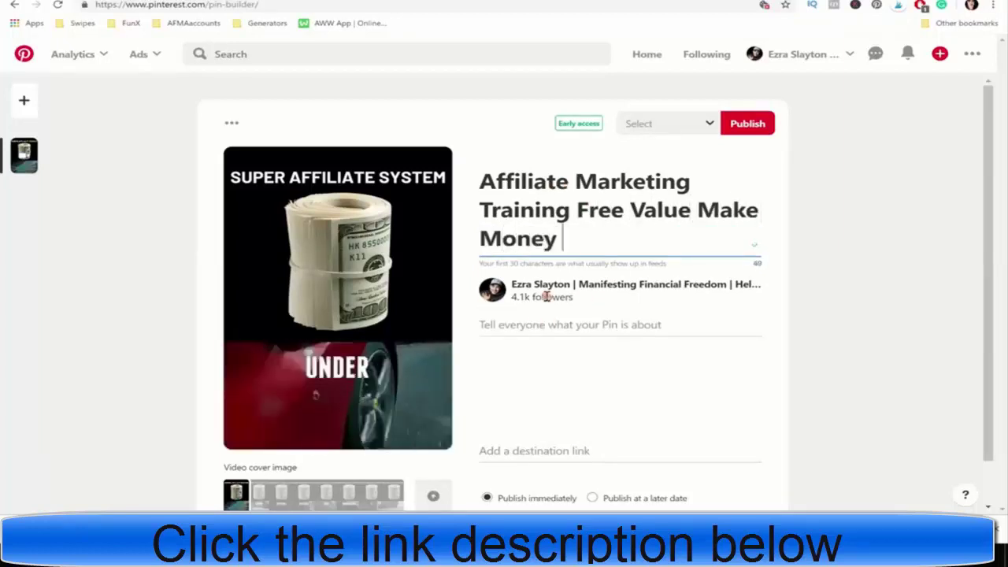
{"action": "type", "text": "From Home!"}
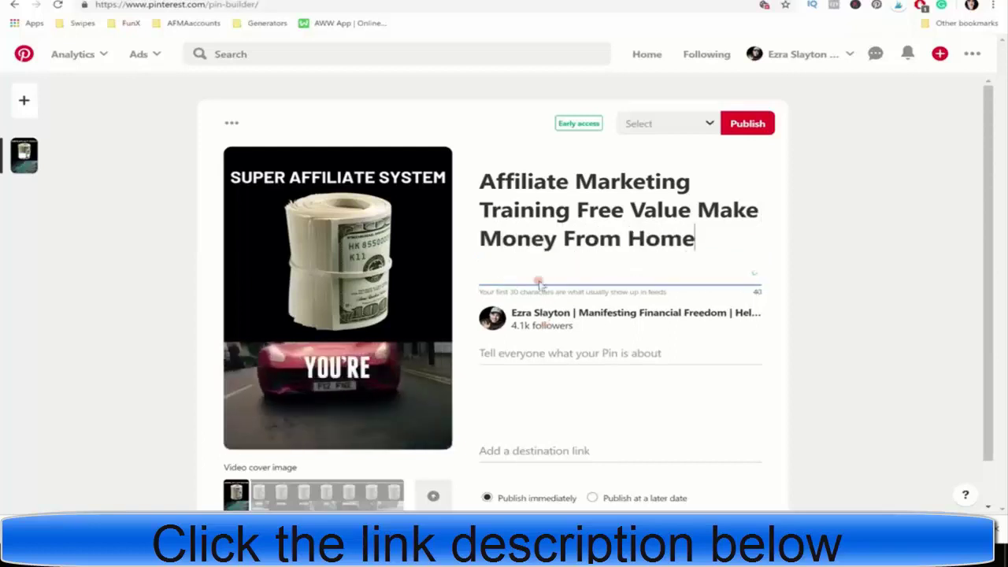
{"action": "left_click", "coordinate": [564, 352]}
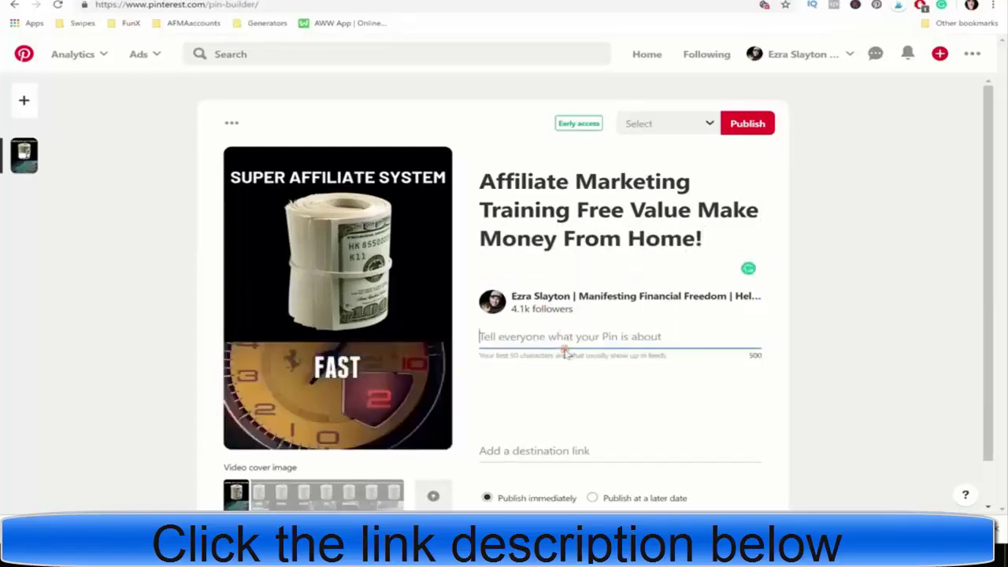
{"action": "type", "text": "Let"}
{"action": "key", "text": "BackSpace"}
{"action": "key", "text": "BackSpace"}
{"action": "key", "text": "BackSpace"}
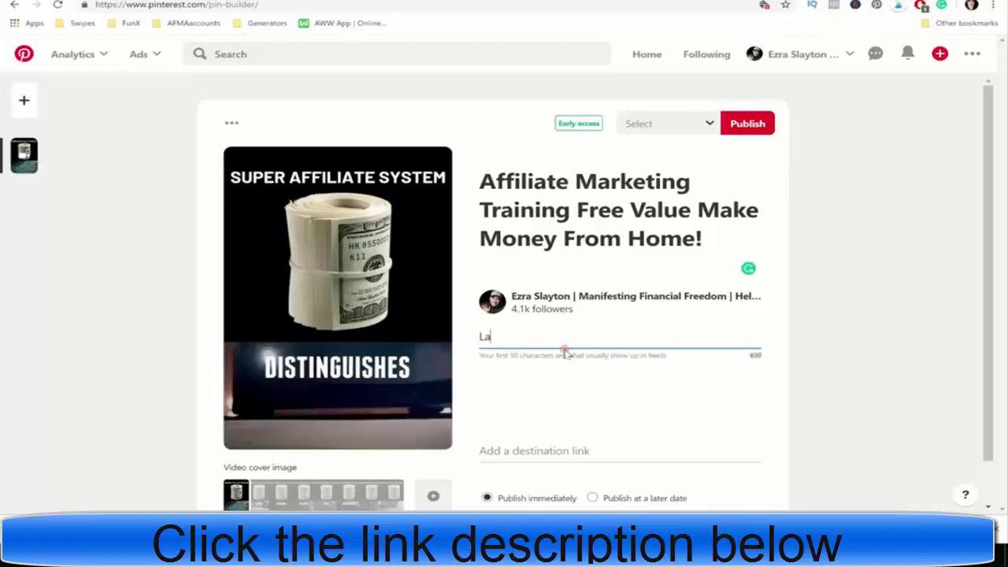
{"action": "type", "text": "Sign Up a"}
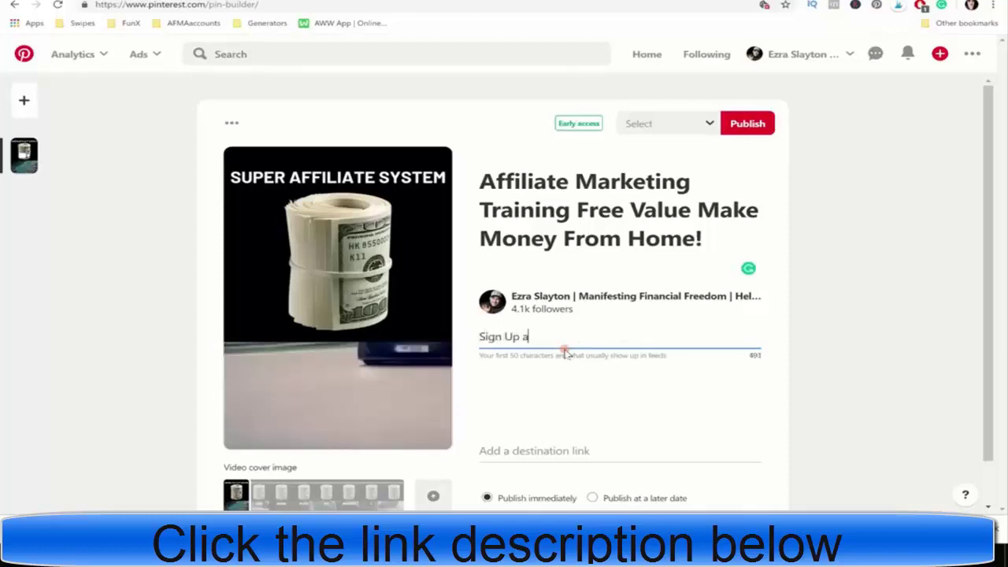
{"action": "type", "text": "nd Learn How T"}
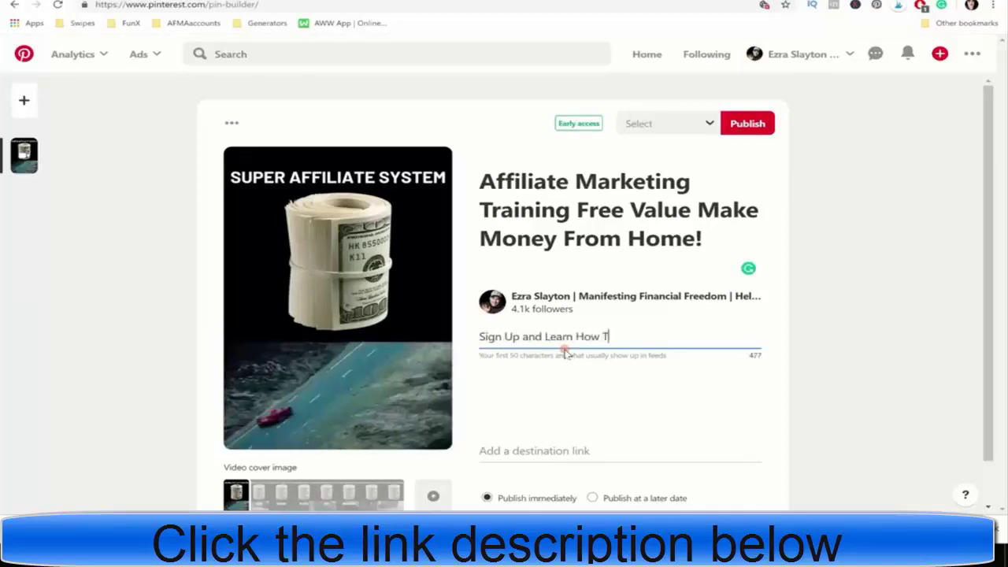
{"action": "type", "text": "o Generate a Passive In"}
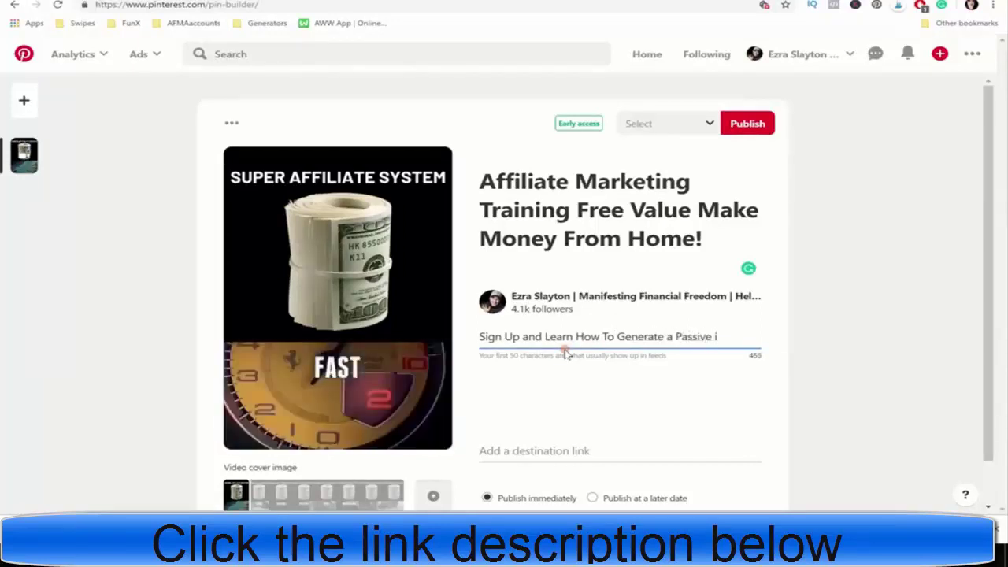
{"action": "type", "text": "come using"}
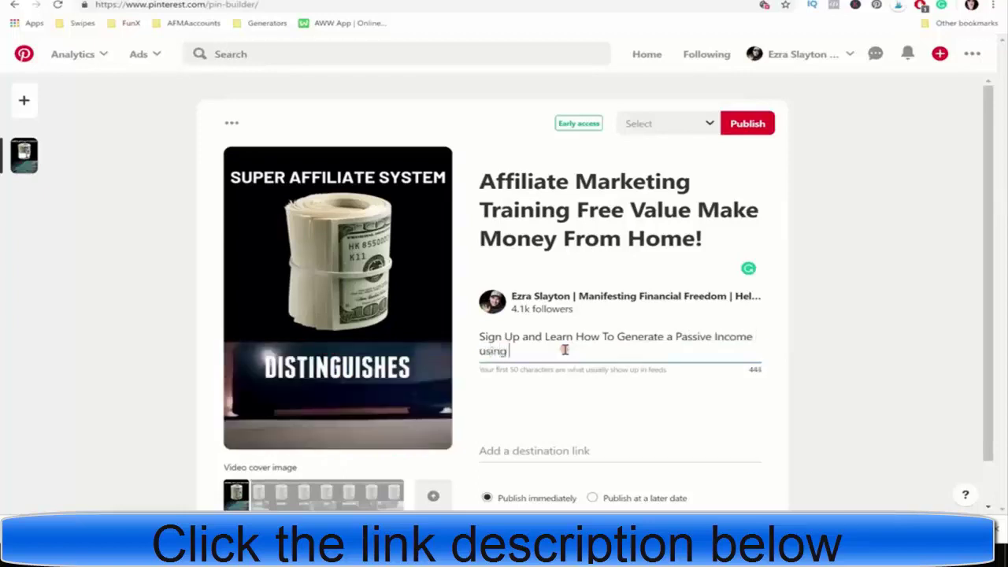
{"action": "type", "text": " Affiliate Mar"}
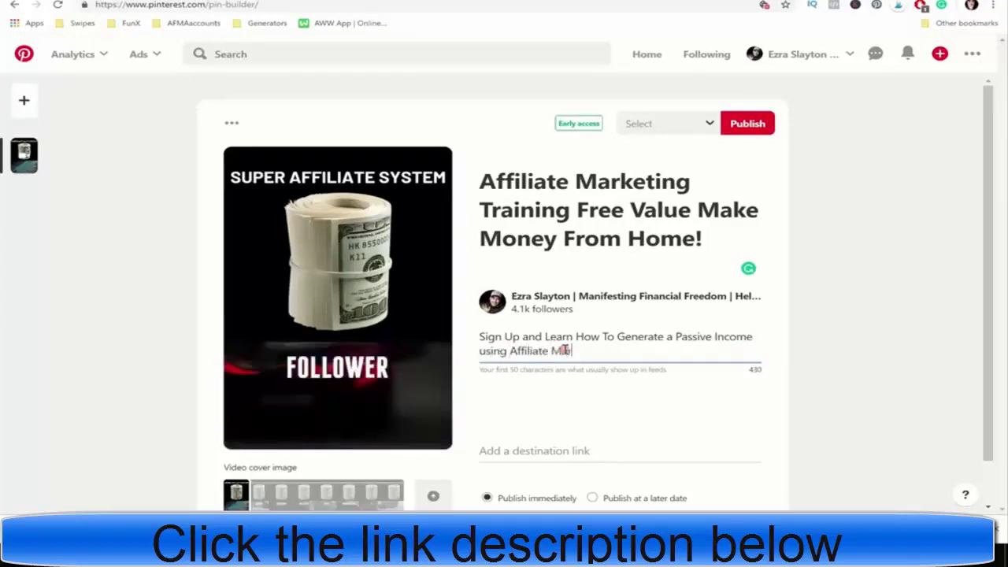
{"action": "type", "text": "keting"}
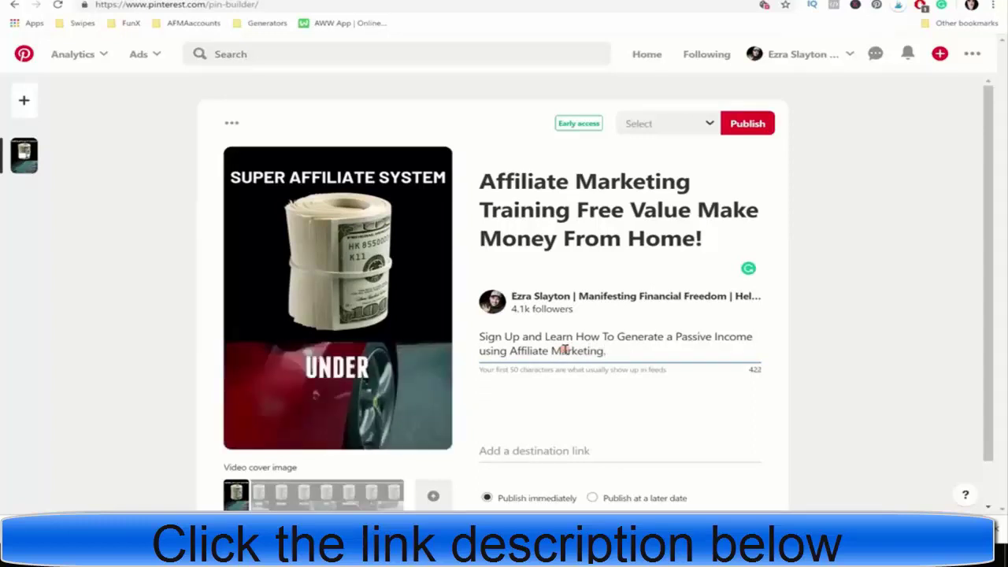
{"action": "type", "text": ". #m"}
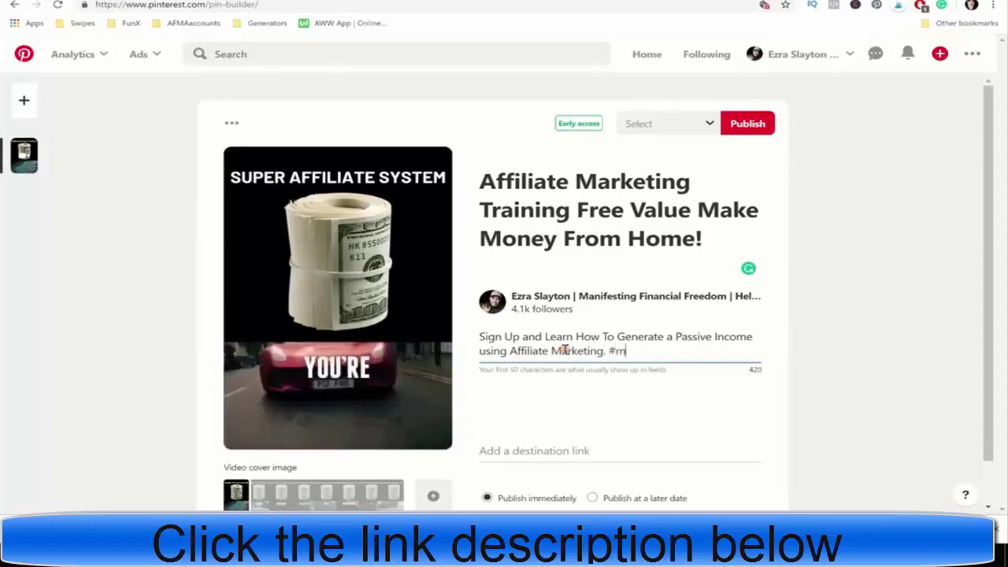
{"action": "type", "text": "akemoney #flex "}
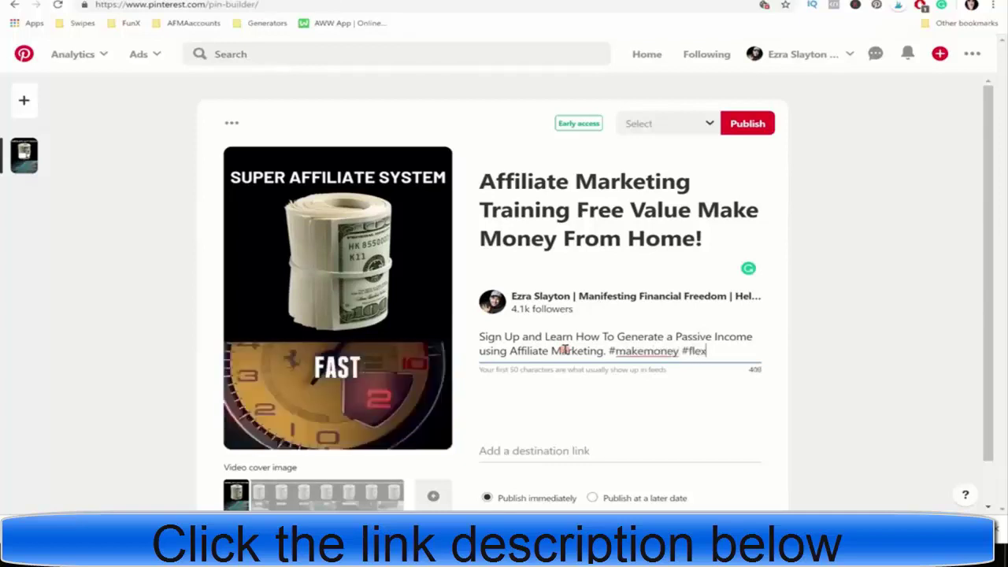
{"action": "type", "text": "#b"}
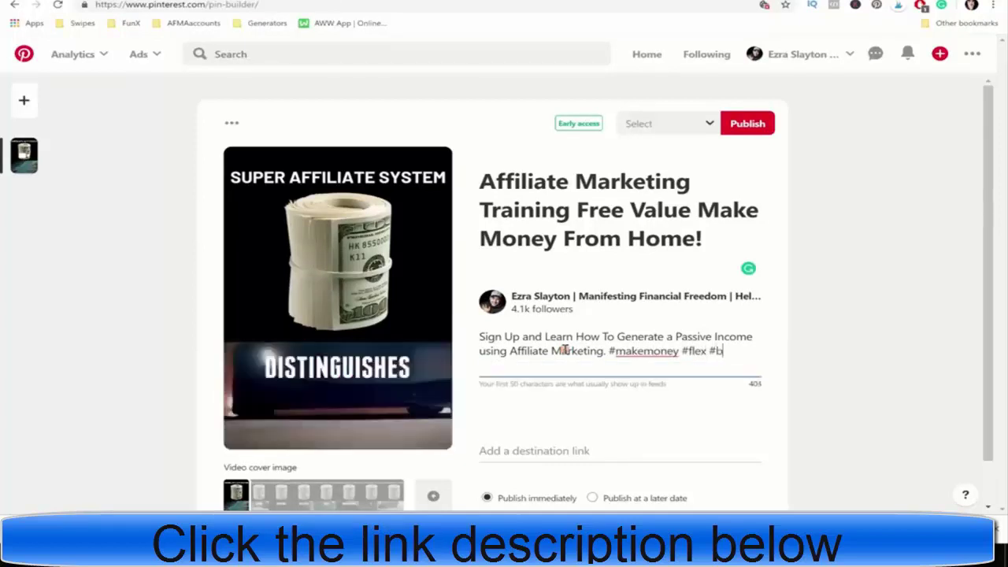
{"action": "type", "text": "ankro"}
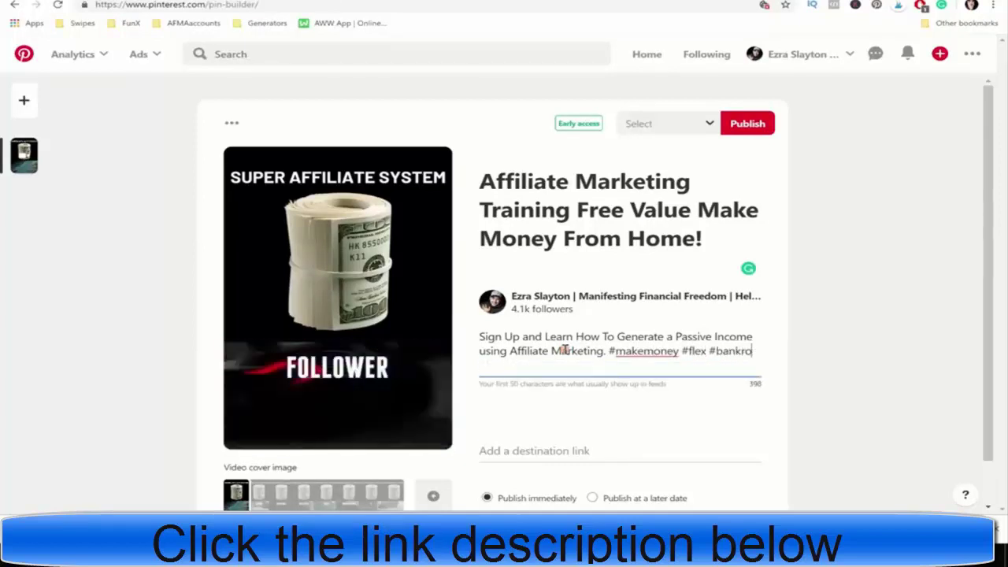
{"action": "type", "text": "lls"}
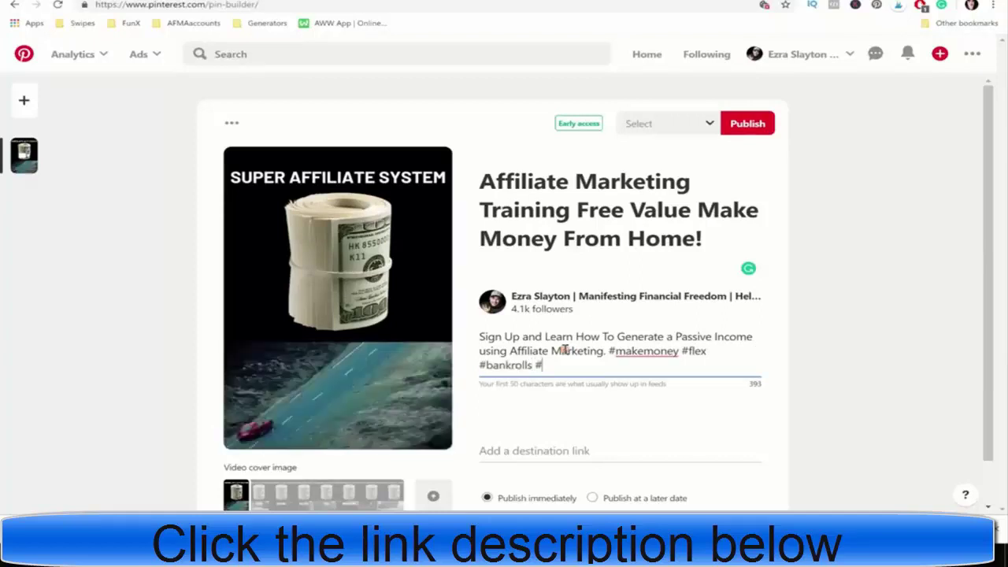
{"action": "type", "text": " #love #video #a"}
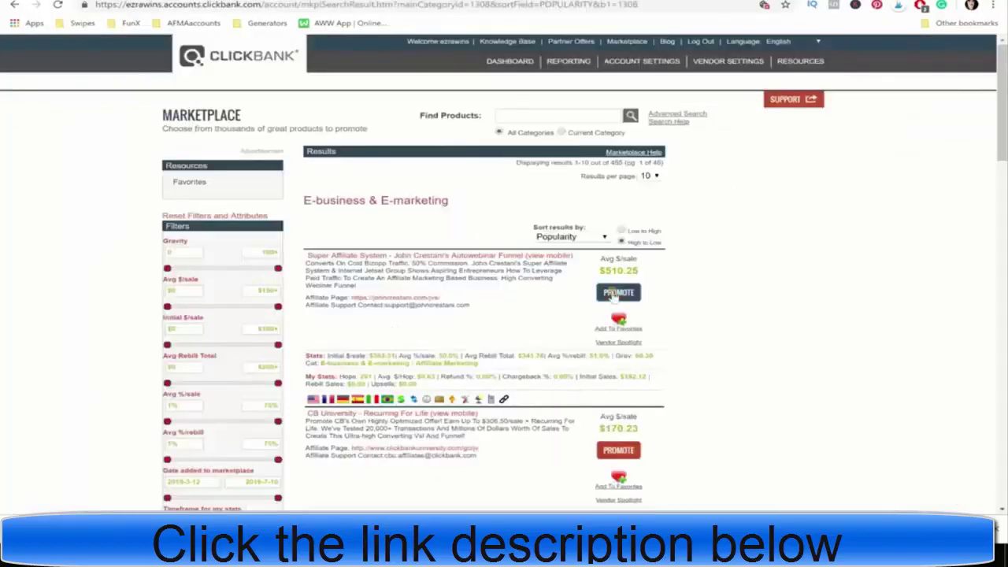
Generate the Super Affiliate System HopLink for the Article Lander landing page and copy it.
{"action": "left_click", "coordinate": [614, 294]}
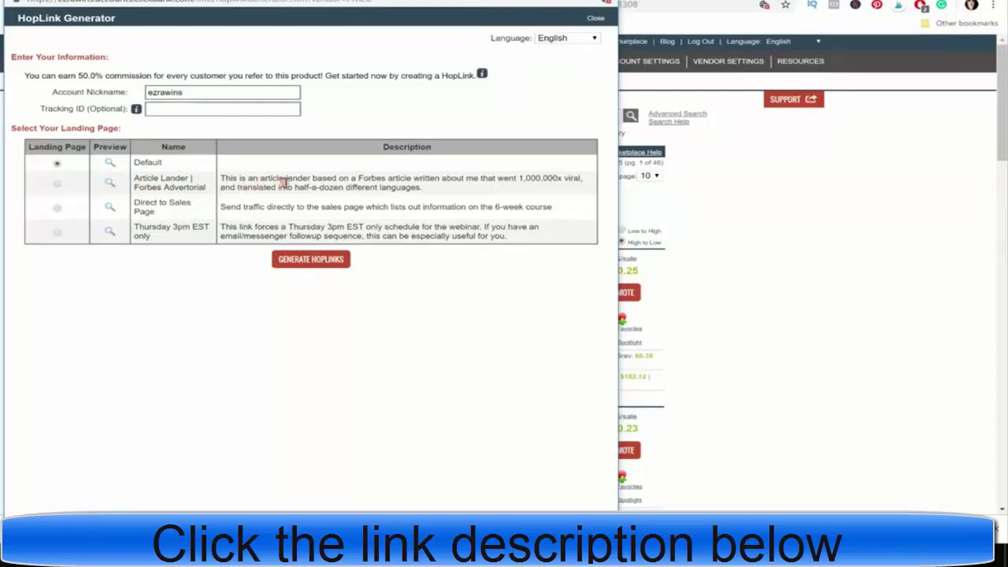
{"action": "left_click", "coordinate": [58, 183]}
{"action": "left_click", "coordinate": [307, 261]}
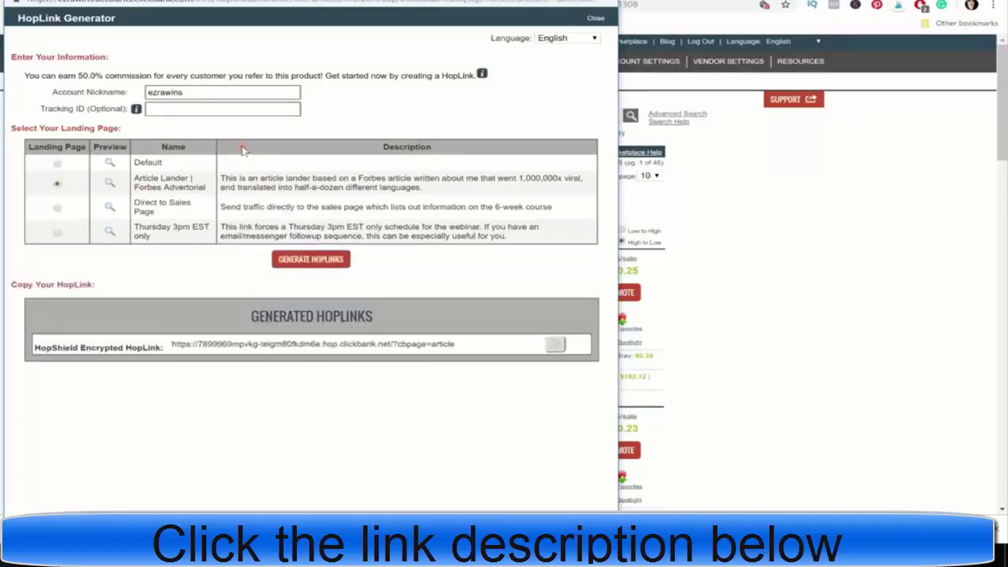
{"action": "left_click", "coordinate": [555, 344]}
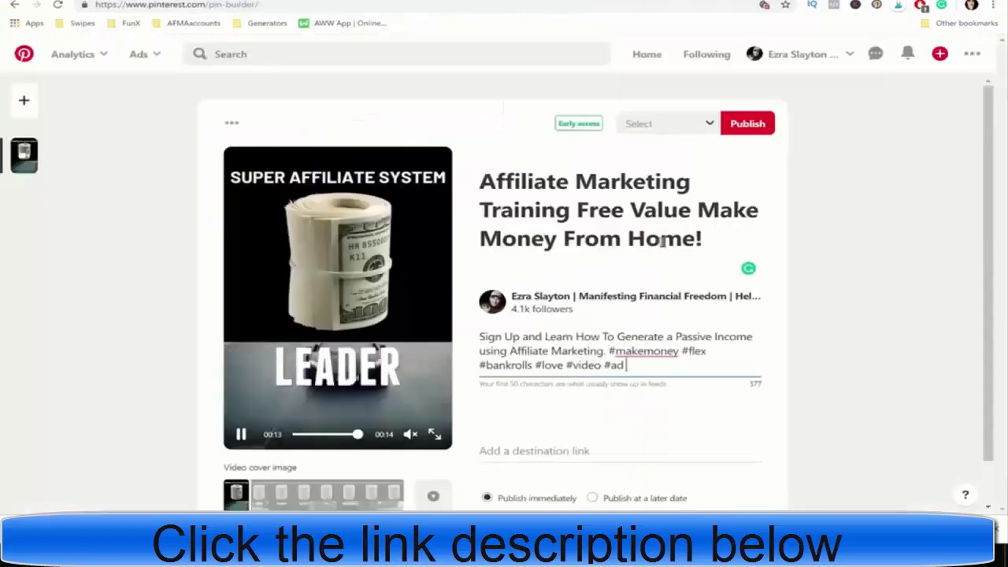
Paste the ClickBank HopLink as the destination link and publish to 'Affiliate Marketing - All About It'.
{"action": "left_click", "coordinate": [536, 453]}
{"action": "right_click", "coordinate": [537, 452]}
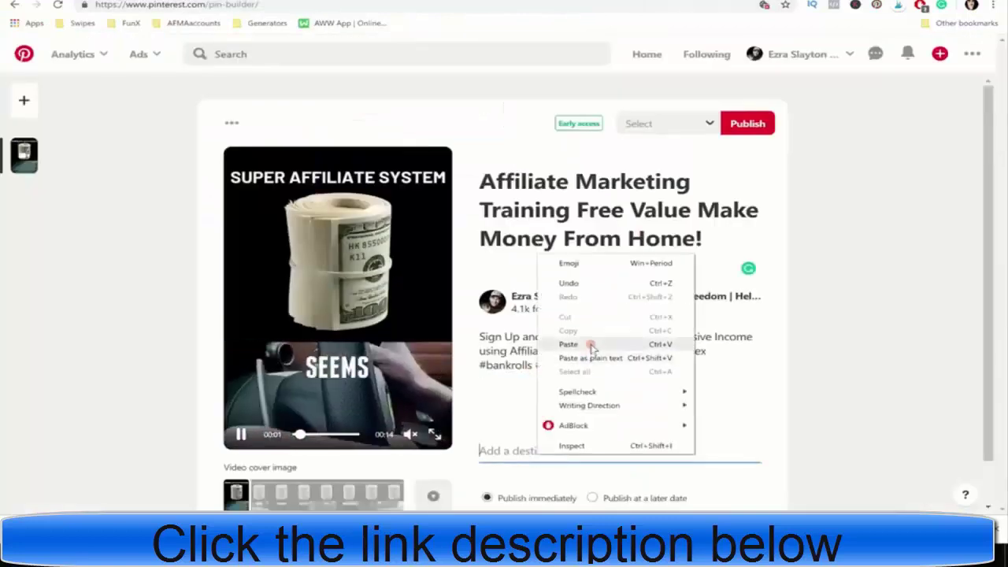
{"action": "left_click", "coordinate": [603, 340]}
{"action": "scroll", "coordinate": [697, 423], "scroll_direction": "down", "scroll_amount": 1}
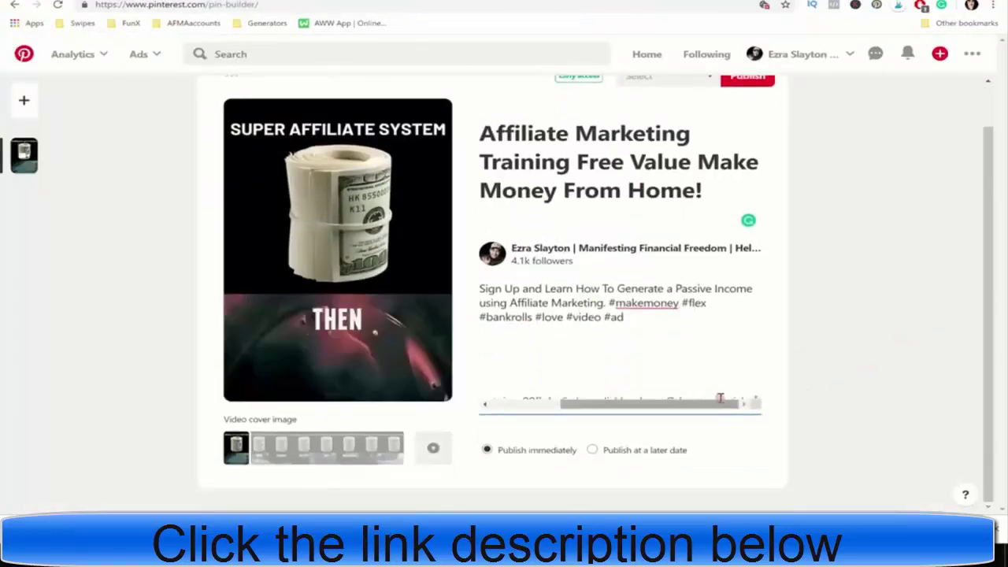
{"action": "scroll", "coordinate": [692, 395], "scroll_direction": "up", "scroll_amount": 1}
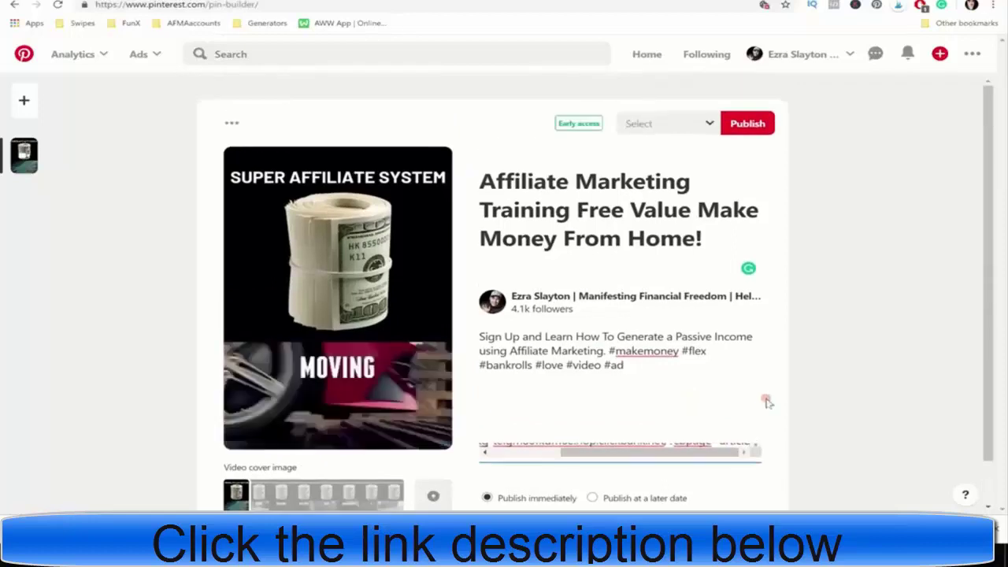
{"action": "left_click", "coordinate": [696, 124]}
{"action": "left_click", "coordinate": [751, 247]}
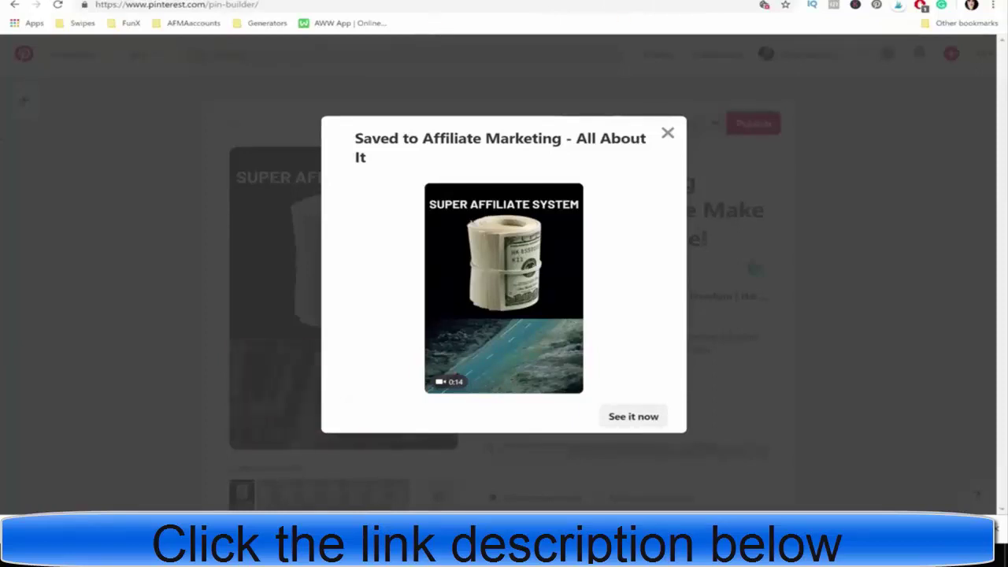
Close the Saved confirmation, open the 'How to Start Affiliate Marketing for Beginners' pin and follow its ezraslayton.com link.
{"action": "left_click", "coordinate": [668, 135]}
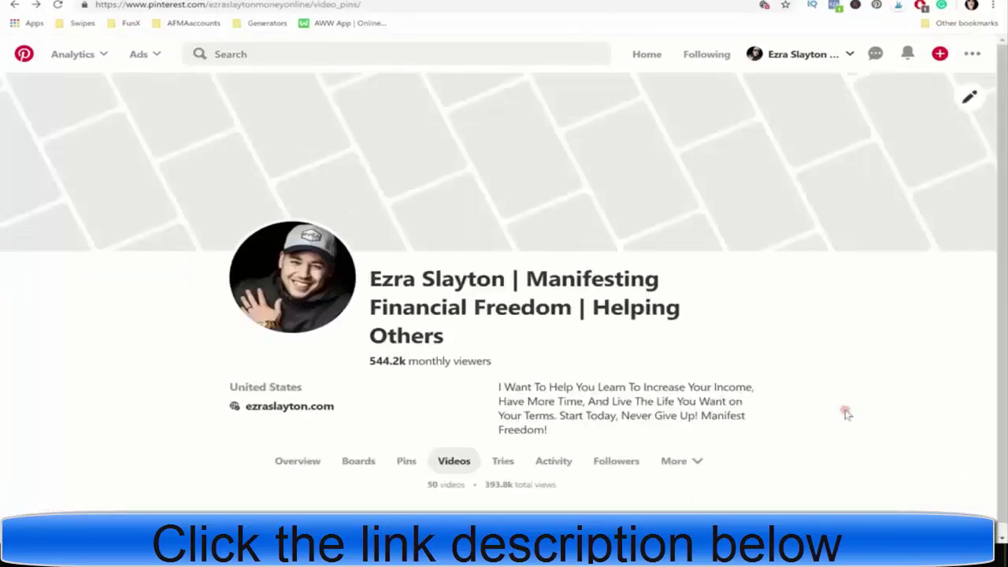
{"action": "scroll", "coordinate": [370, 409], "scroll_direction": "down", "scroll_amount": 4}
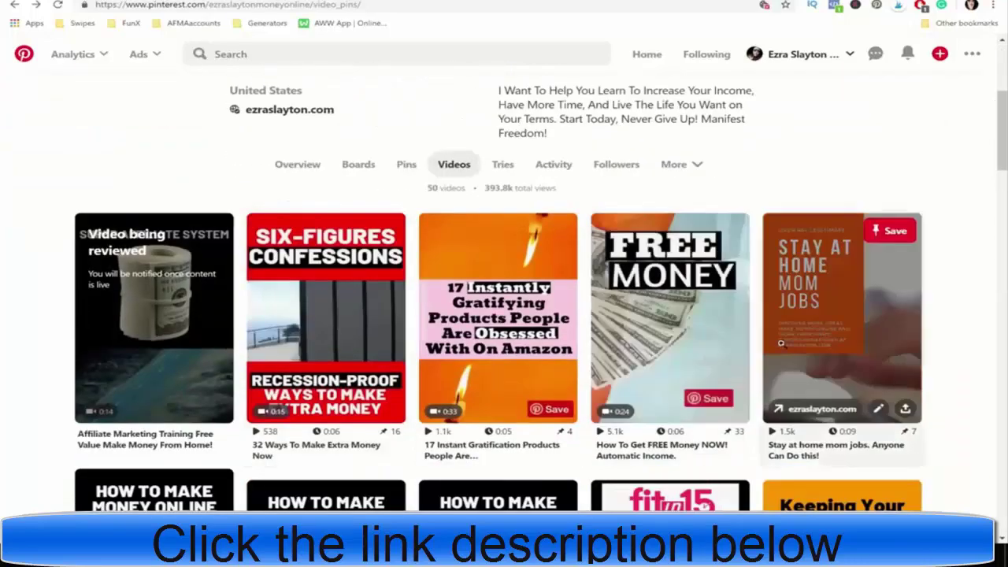
{"action": "scroll", "coordinate": [635, 318], "scroll_direction": "down", "scroll_amount": 3}
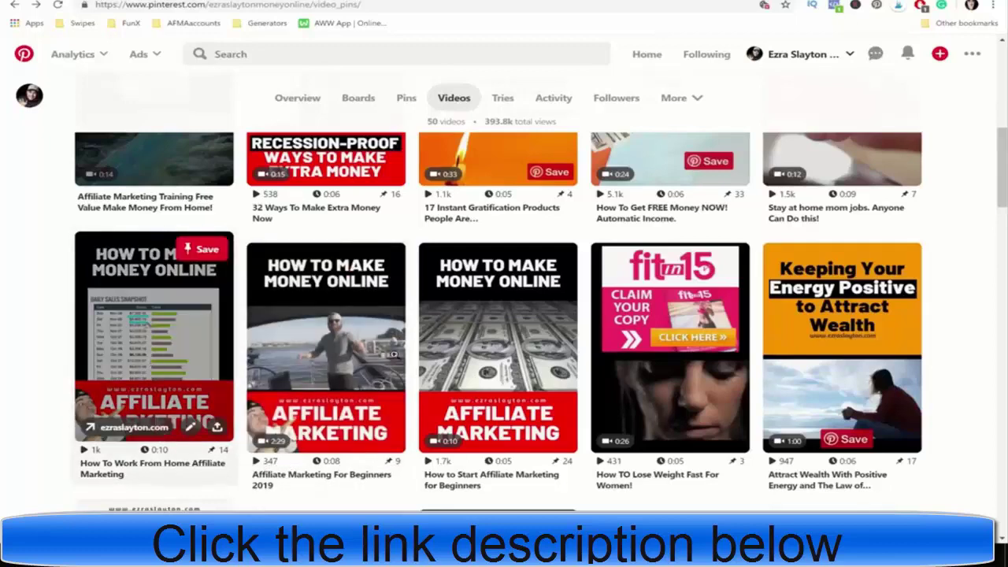
{"action": "left_click", "coordinate": [500, 342]}
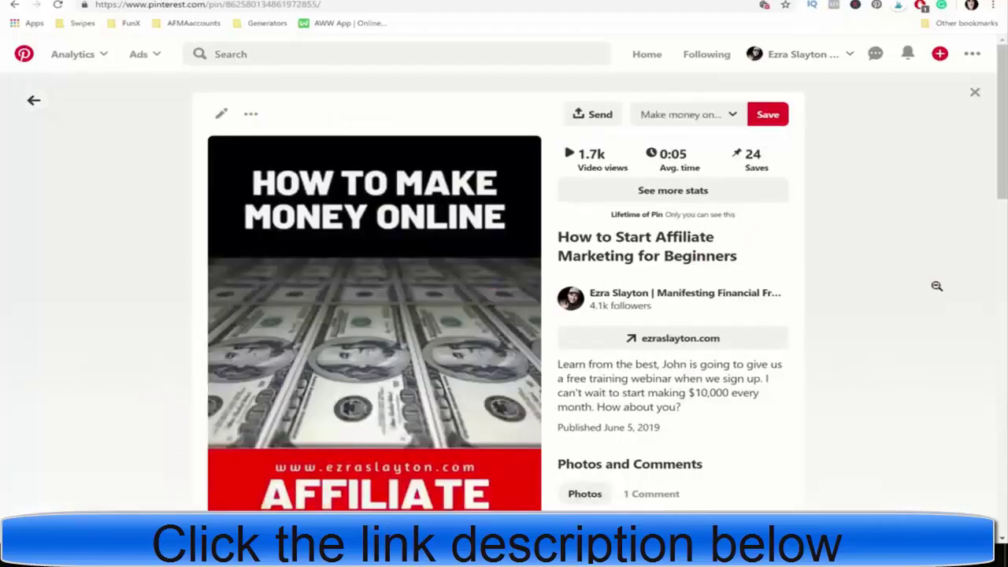
{"action": "scroll", "coordinate": [935, 286], "scroll_direction": "down", "scroll_amount": 2}
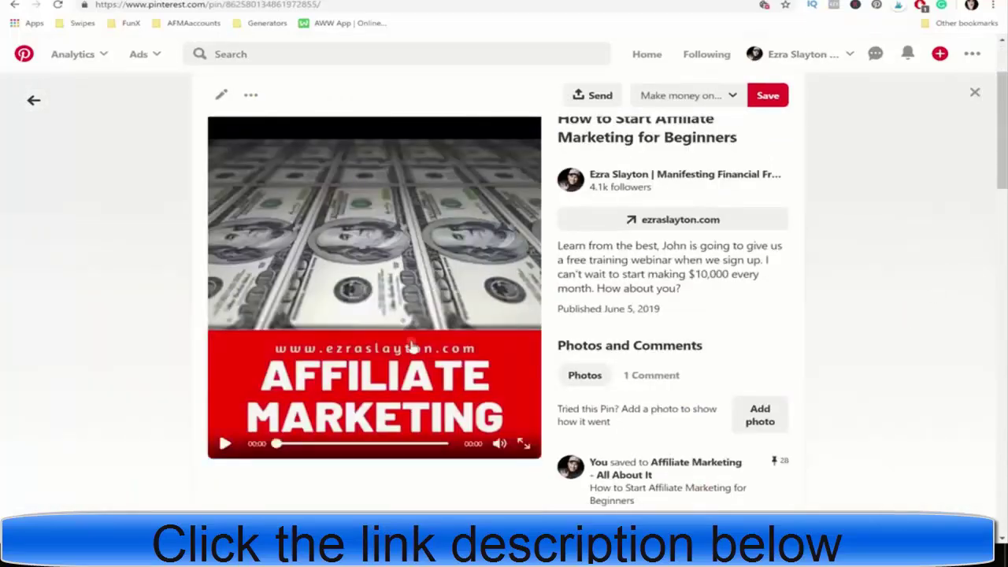
{"action": "scroll", "coordinate": [413, 345], "scroll_direction": "up", "scroll_amount": 2}
{"action": "left_click", "coordinate": [647, 337]}
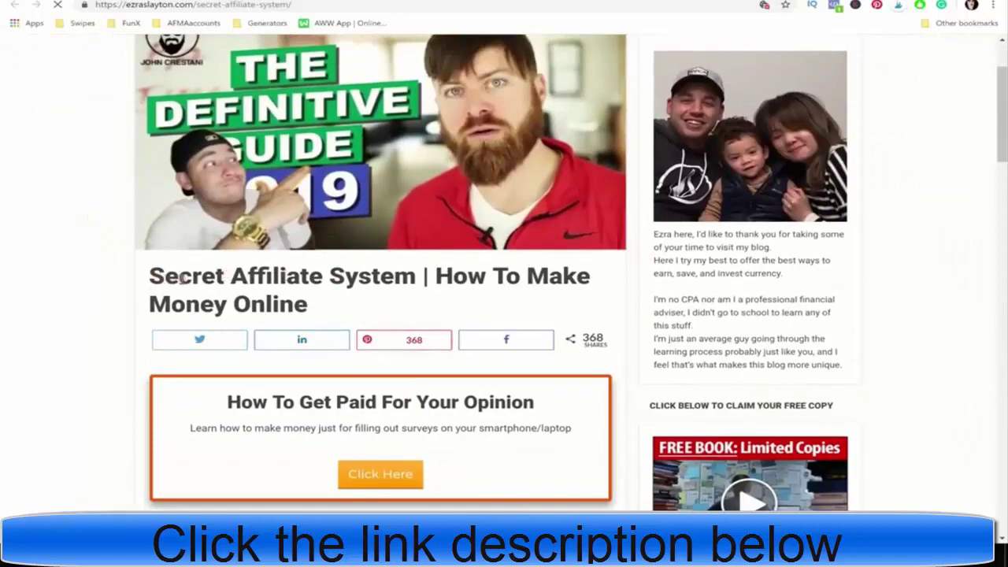
Scroll through the ezraslayton.com blog post and close the orange free-course popup.
{"action": "scroll", "coordinate": [56, 265], "scroll_direction": "down", "scroll_amount": 5}
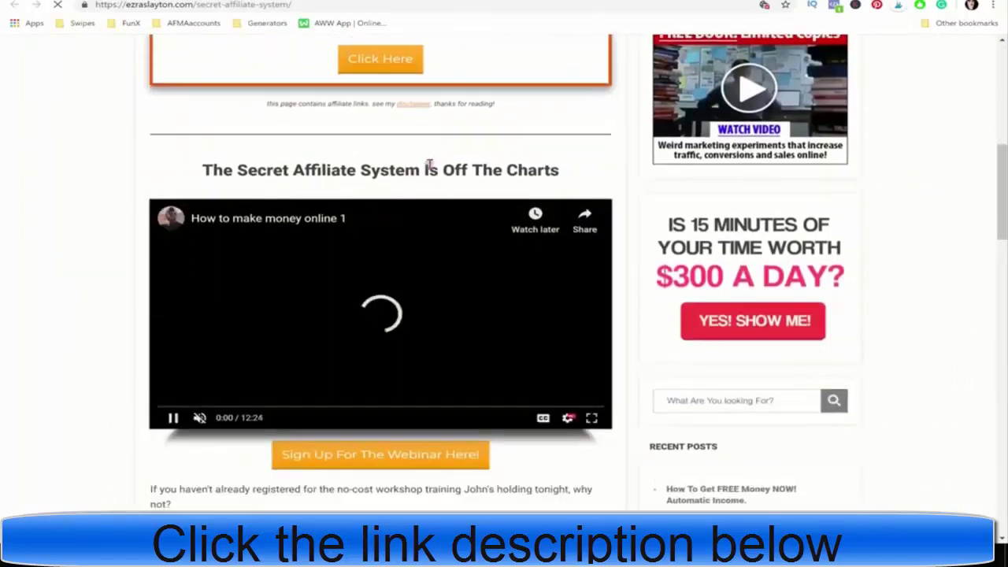
{"action": "scroll", "coordinate": [354, 162], "scroll_direction": "up", "scroll_amount": 6}
{"action": "scroll", "coordinate": [264, 161], "scroll_direction": "down", "scroll_amount": 5}
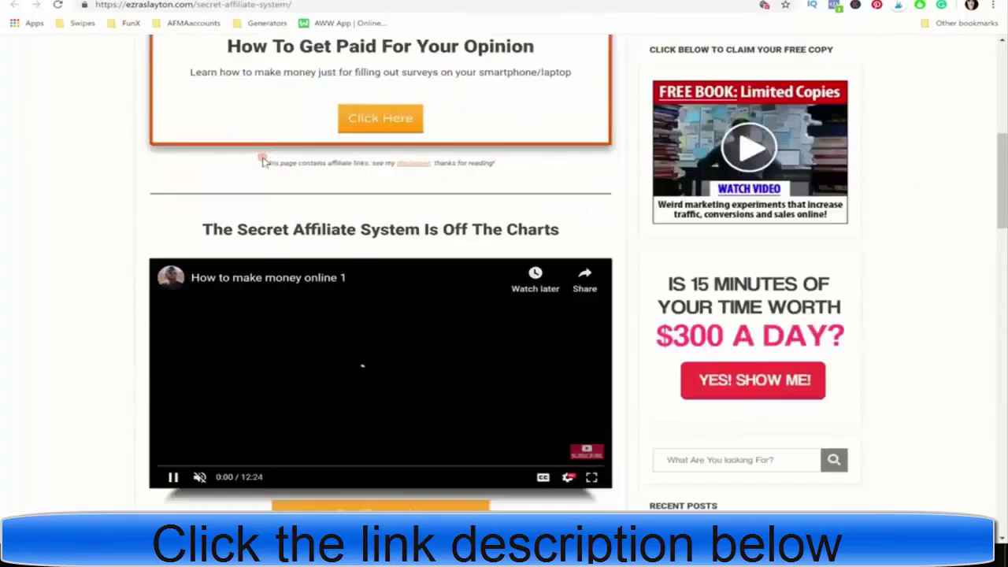
{"action": "scroll", "coordinate": [180, 158], "scroll_direction": "down", "scroll_amount": 2}
{"action": "scroll", "coordinate": [54, 202], "scroll_direction": "up", "scroll_amount": 2}
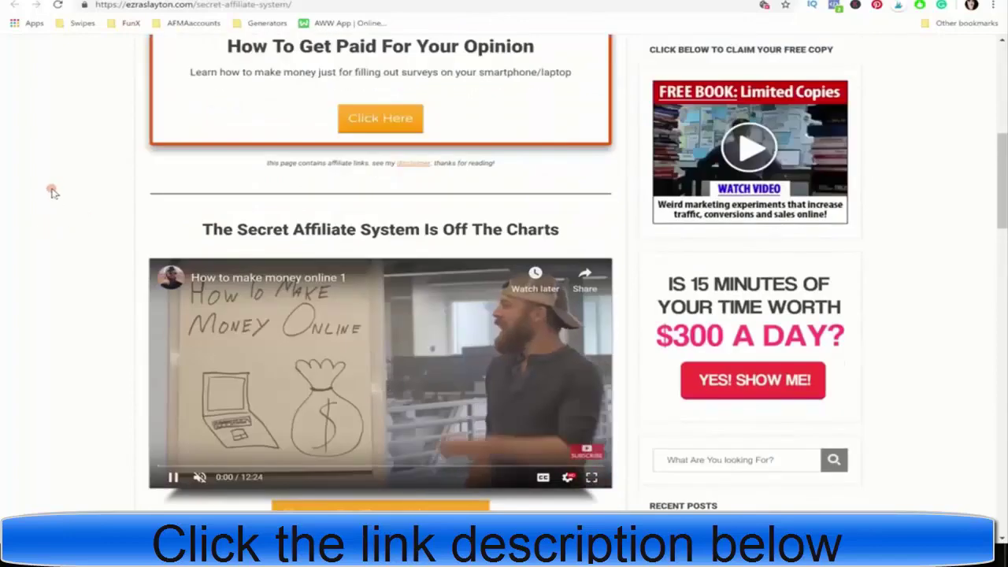
{"action": "scroll", "coordinate": [51, 190], "scroll_direction": "down", "scroll_amount": 2}
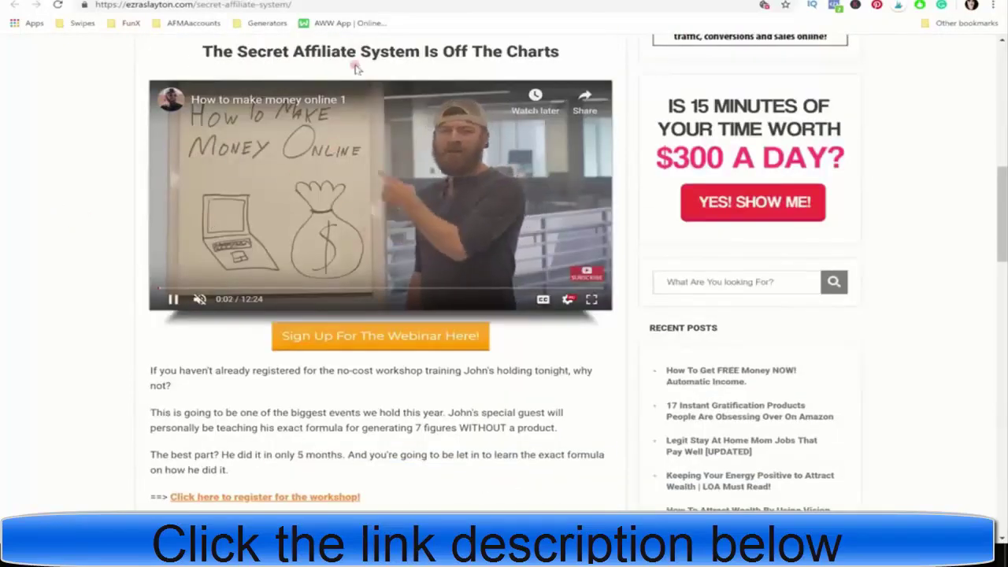
{"action": "scroll", "coordinate": [135, 236], "scroll_direction": "down", "scroll_amount": 2}
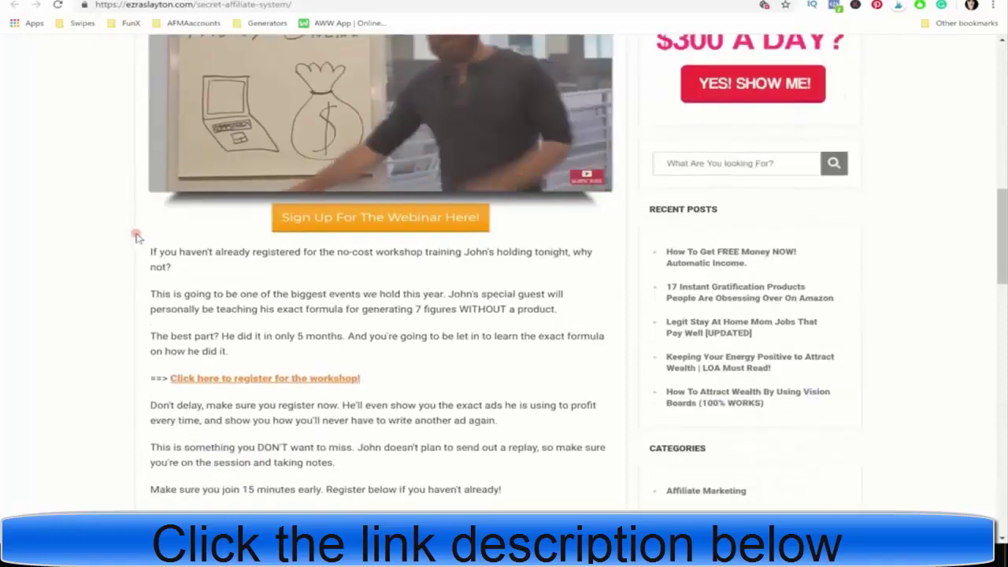
{"action": "scroll", "coordinate": [135, 236], "scroll_direction": "up", "scroll_amount": 2}
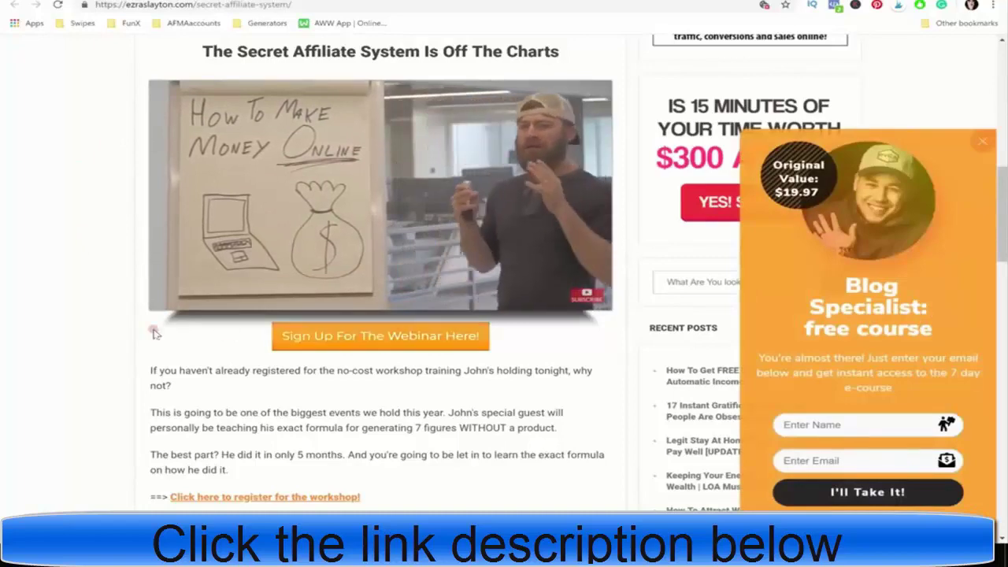
{"action": "scroll", "coordinate": [154, 330], "scroll_direction": "down", "scroll_amount": 5}
{"action": "scroll", "coordinate": [154, 331], "scroll_direction": "up", "scroll_amount": 3}
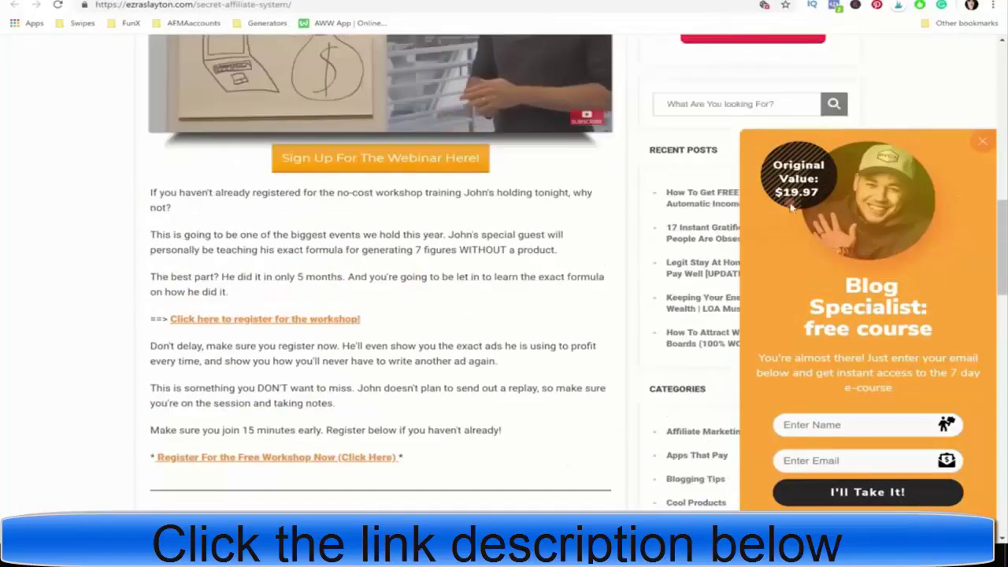
{"action": "left_click", "coordinate": [979, 147]}
{"action": "scroll", "coordinate": [105, 316], "scroll_direction": "down", "scroll_amount": 2}
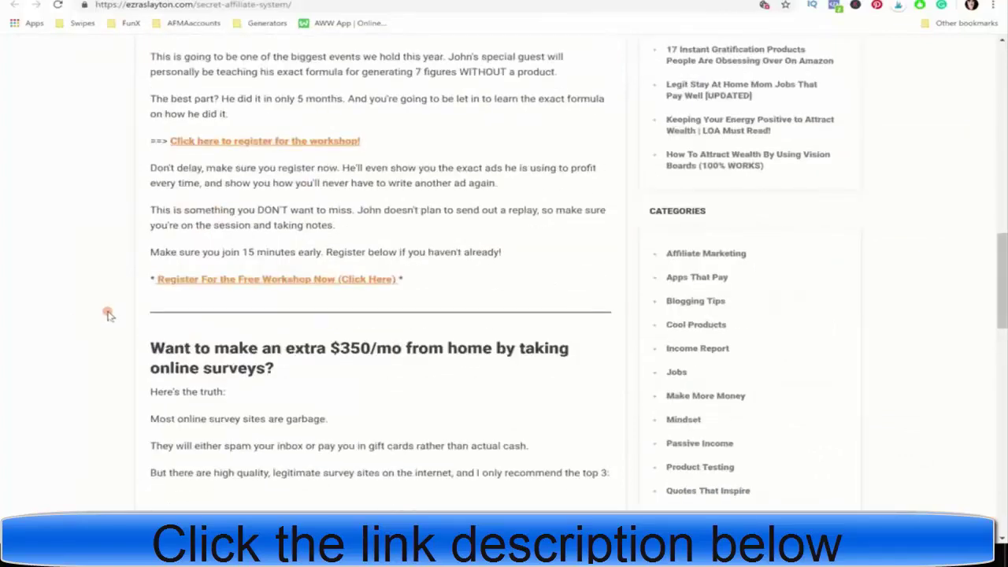
{"action": "scroll", "coordinate": [108, 314], "scroll_direction": "up", "scroll_amount": 2}
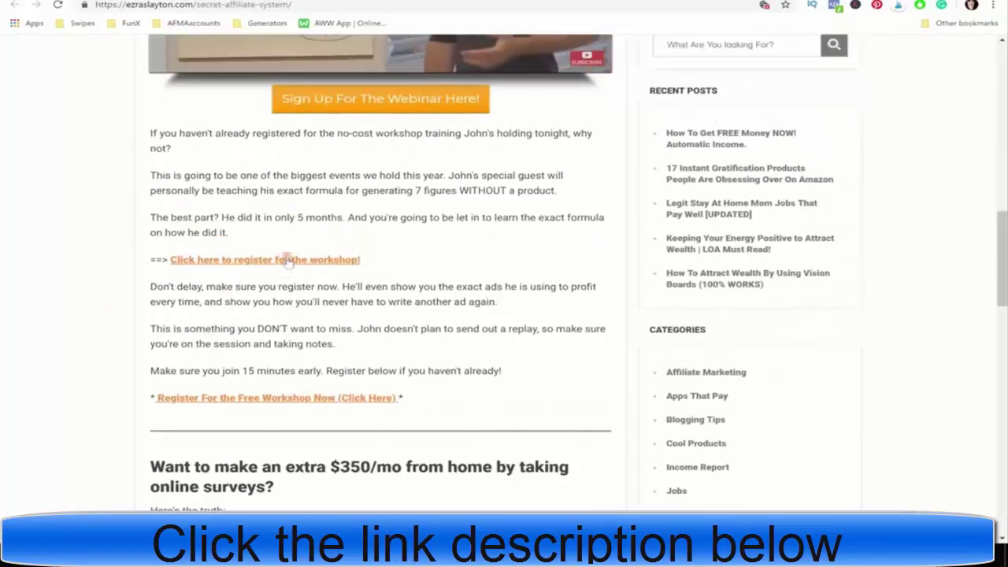
Check that the workshop registration link leads to the ClickBank Super Affiliate System offer, then return to Pinterest.
{"action": "left_click", "coordinate": [222, 259]}
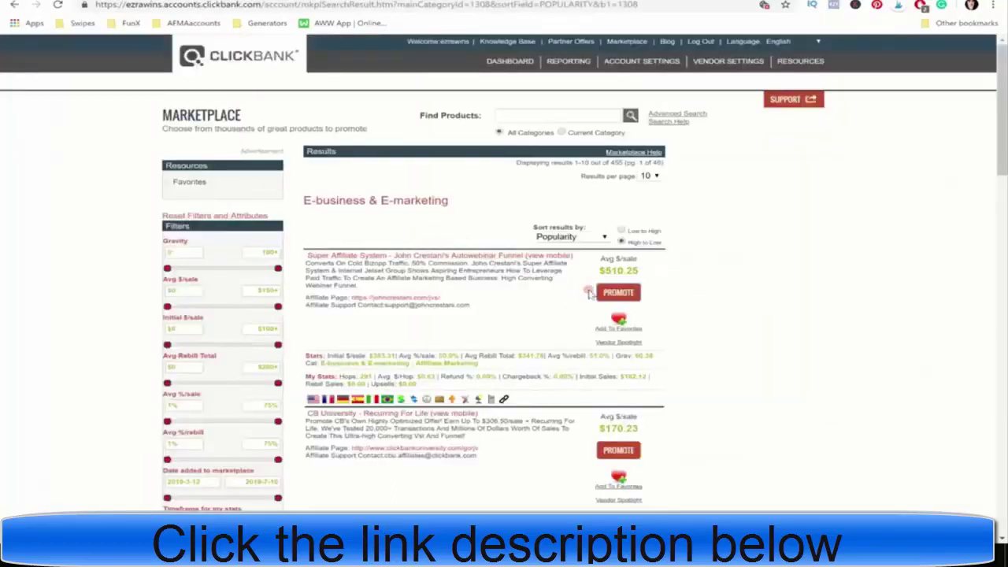
{"action": "left_click", "coordinate": [619, 293]}
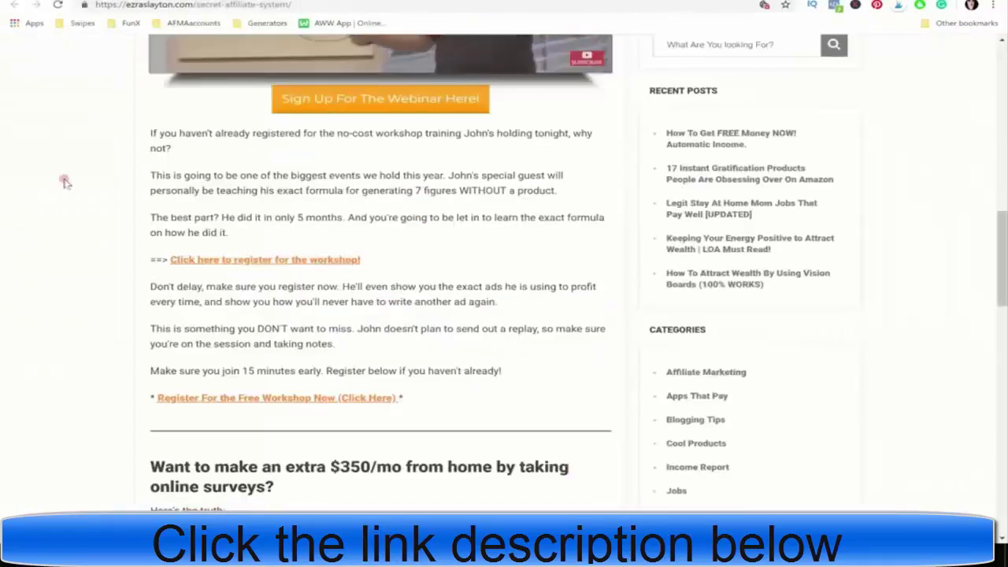
{"action": "scroll", "coordinate": [65, 182], "scroll_direction": "up", "scroll_amount": 8}
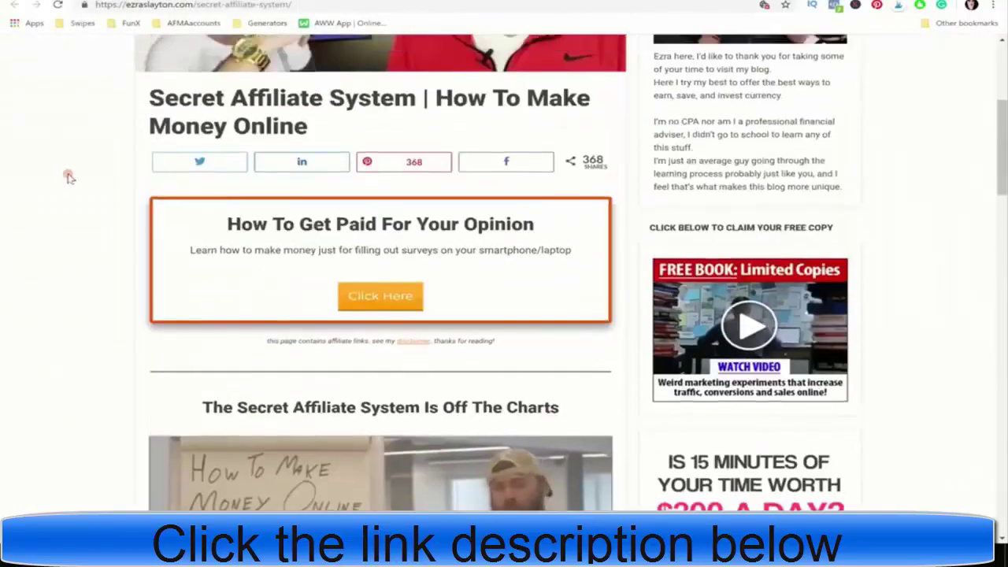
{"action": "scroll", "coordinate": [109, 60], "scroll_direction": "up", "scroll_amount": 2}
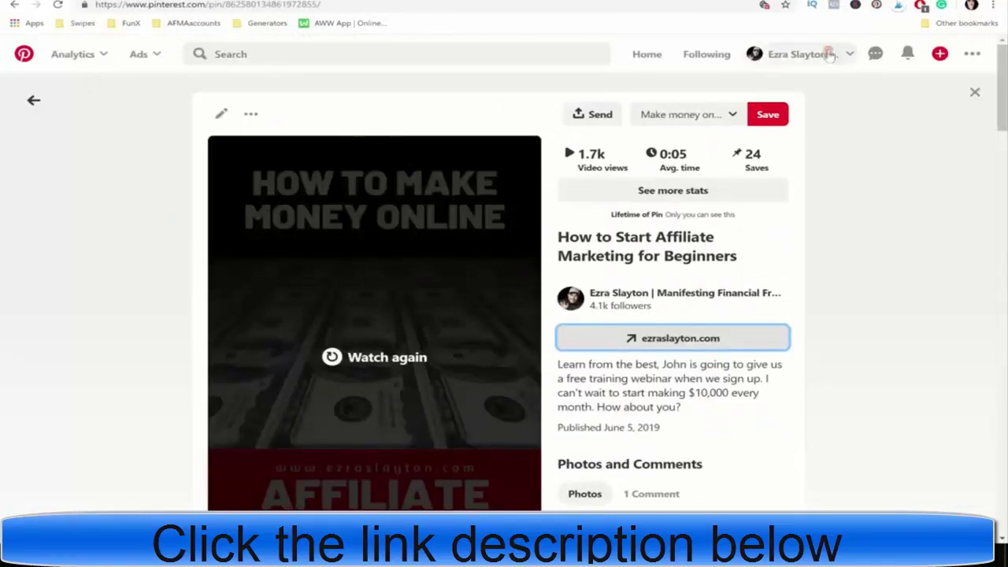
Go to your profile's Videos tab and scroll down to the grid showing the new pin under review.
{"action": "left_click", "coordinate": [782, 57]}
{"action": "left_click", "coordinate": [845, 126]}
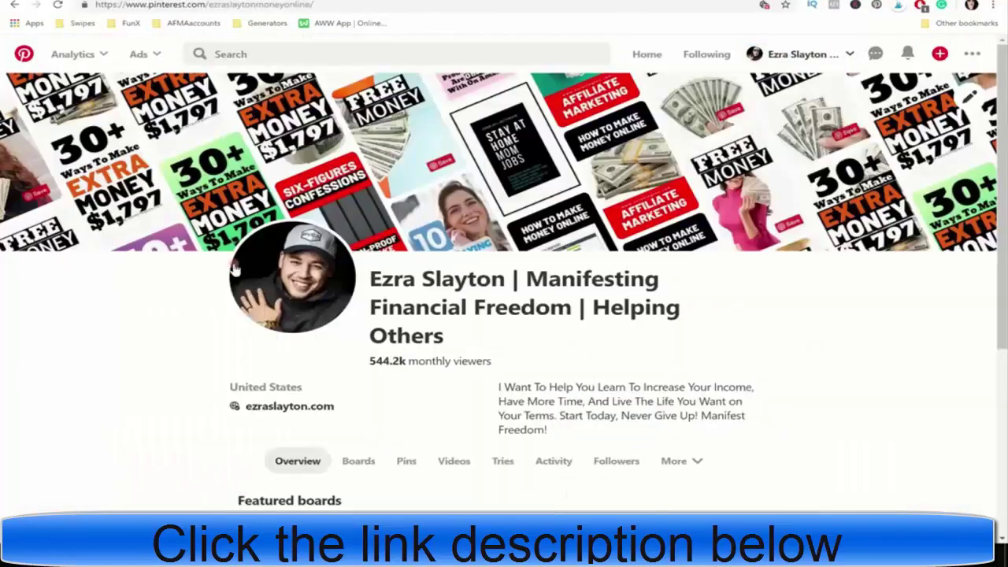
{"action": "scroll", "coordinate": [434, 319], "scroll_direction": "down", "scroll_amount": 2}
{"action": "left_click", "coordinate": [454, 340]}
{"action": "scroll", "coordinate": [117, 289], "scroll_direction": "down", "scroll_amount": 4}
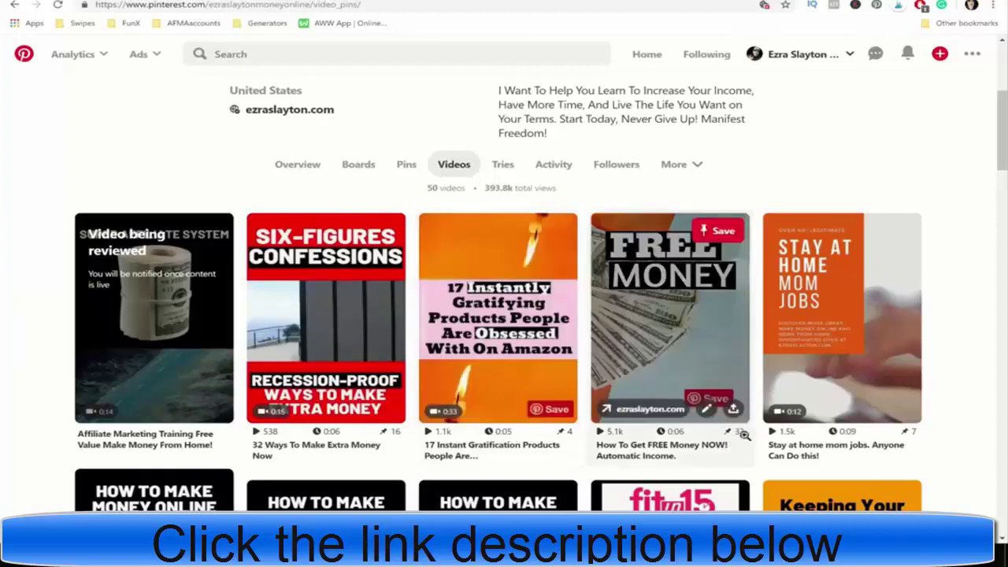
Open the 'How To Get FREE Money NOW! Automatic Income' pin's stats and scroll through its views and link clicks.
{"action": "left_click", "coordinate": [717, 438]}
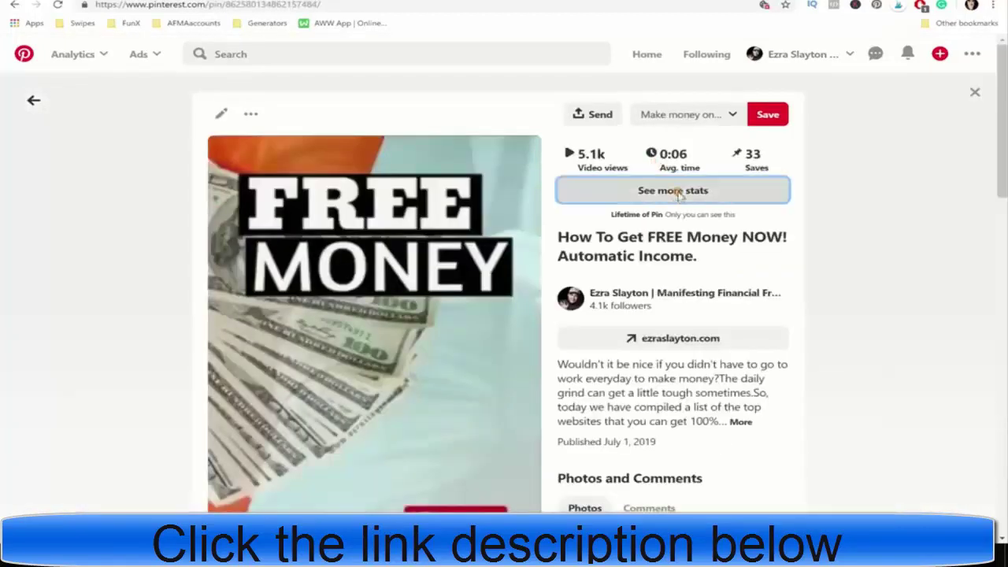
{"action": "left_click", "coordinate": [670, 190]}
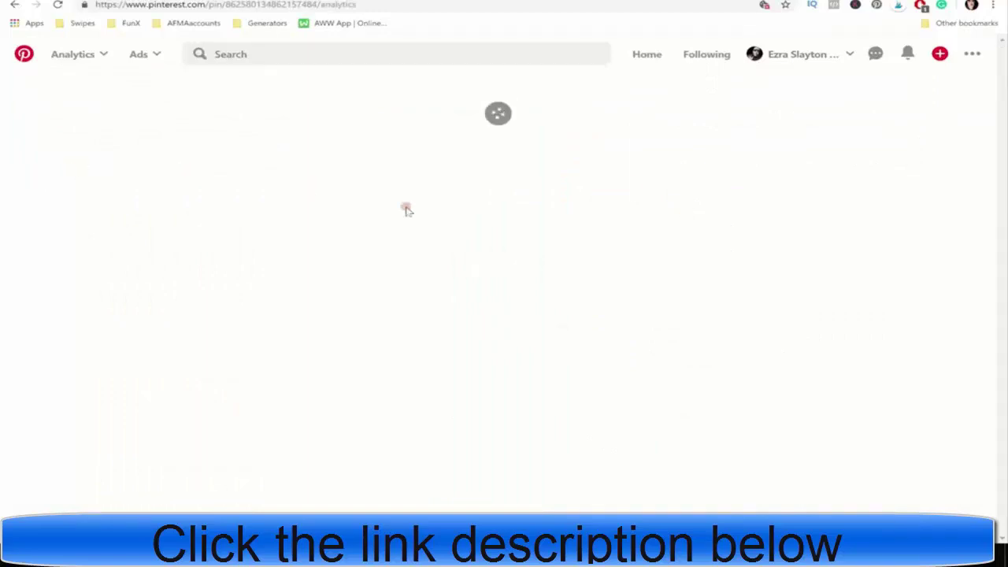
{"action": "scroll", "coordinate": [572, 260], "scroll_direction": "down", "scroll_amount": 1}
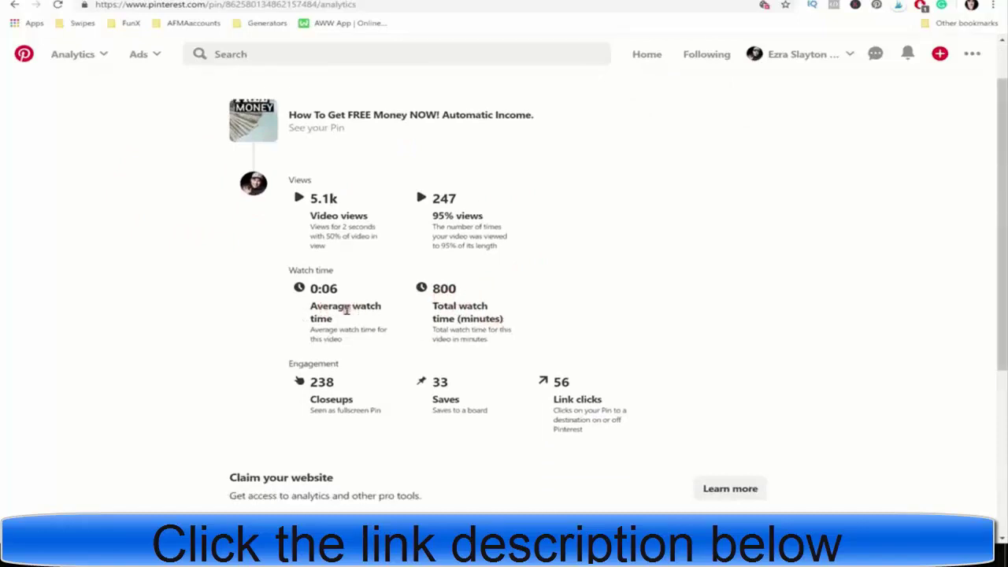
{"action": "scroll", "coordinate": [393, 264], "scroll_direction": "down", "scroll_amount": 1}
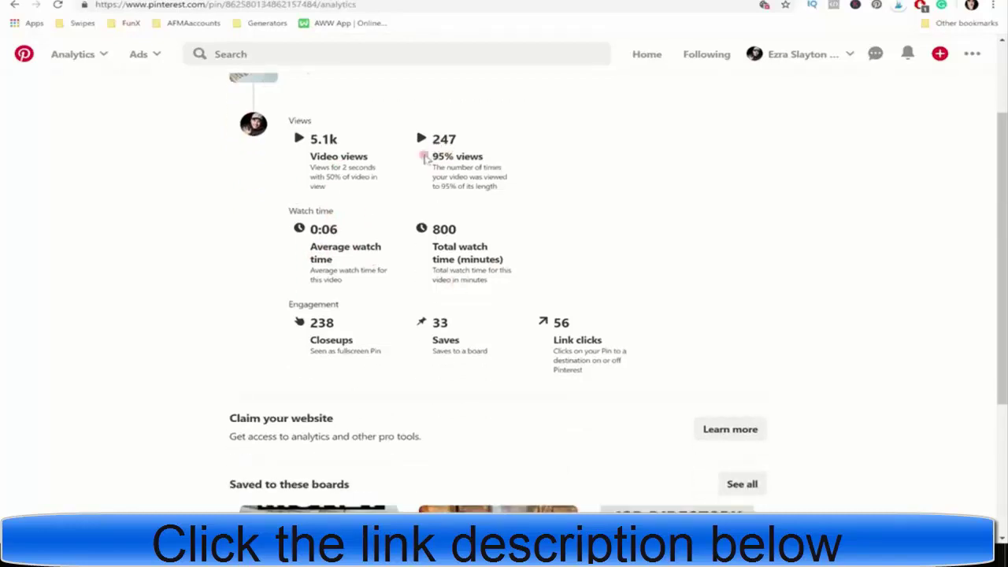
{"action": "scroll", "coordinate": [271, 262], "scroll_direction": "down", "scroll_amount": 1}
{"action": "scroll", "coordinate": [271, 261], "scroll_direction": "down", "scroll_amount": 2}
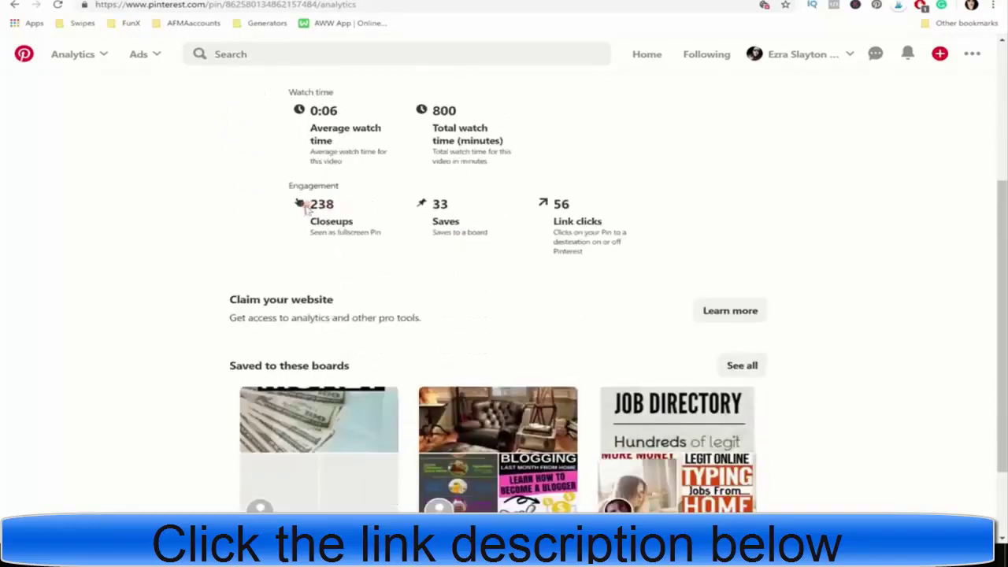